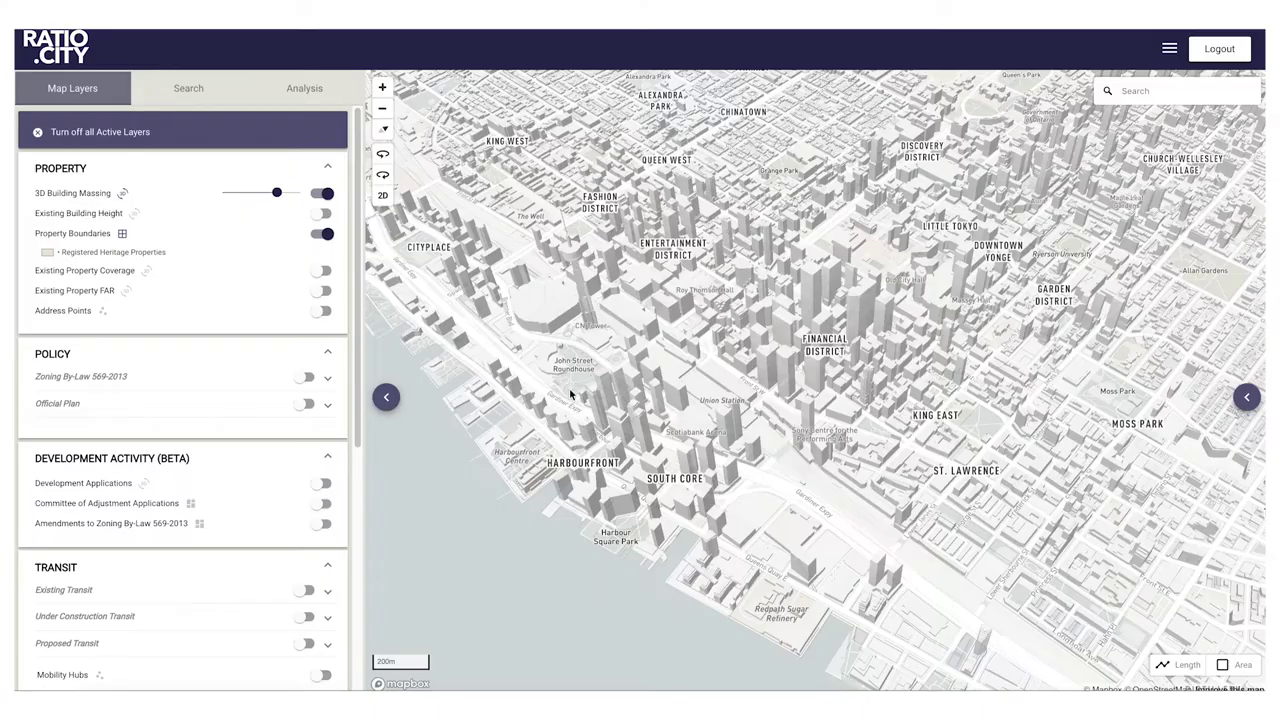
Step: Show the Categories layer of Zoning By-Law 569-2013 over downtown Toronto
{"action": "scroll", "coordinate": [683, 425], "scroll_direction": "down", "scroll_amount": 5}
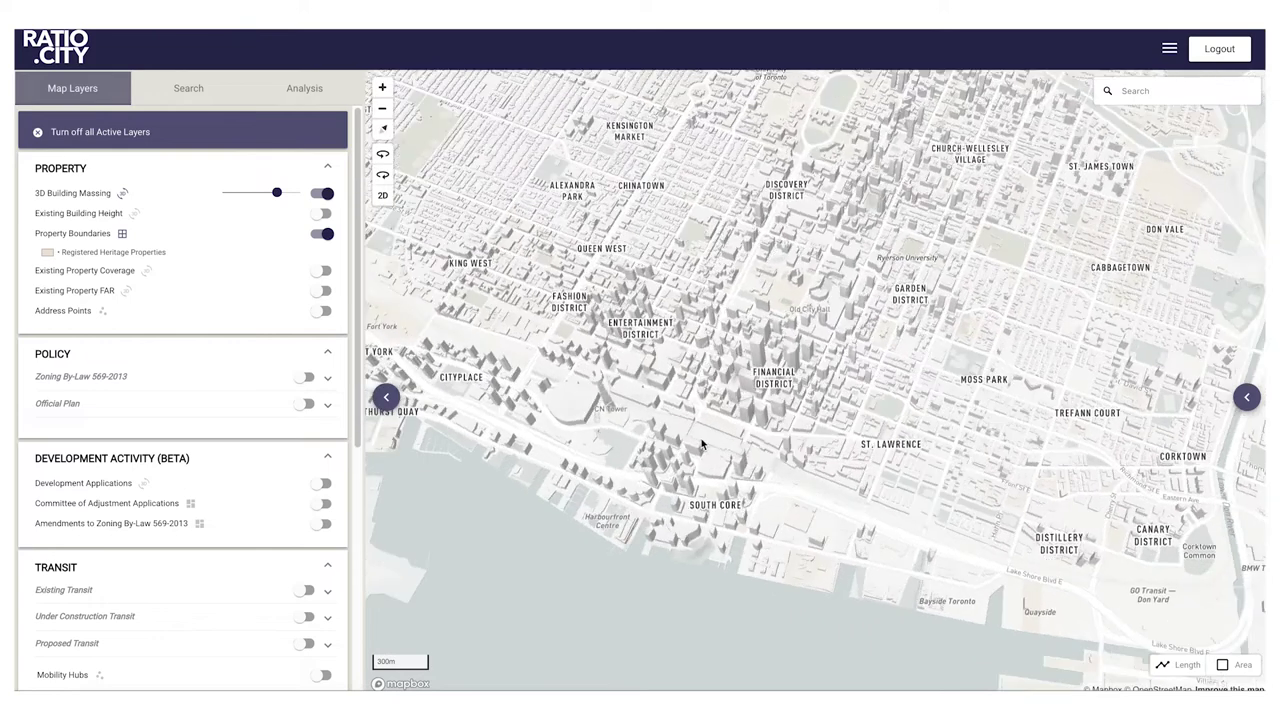
{"action": "mouse_move", "coordinate": [702, 445]}
{"action": "right_mouse_down"}
{"action": "mouse_move", "coordinate": [743, 432]}
{"action": "mouse_move", "coordinate": [717, 428]}
{"action": "right_mouse_up"}
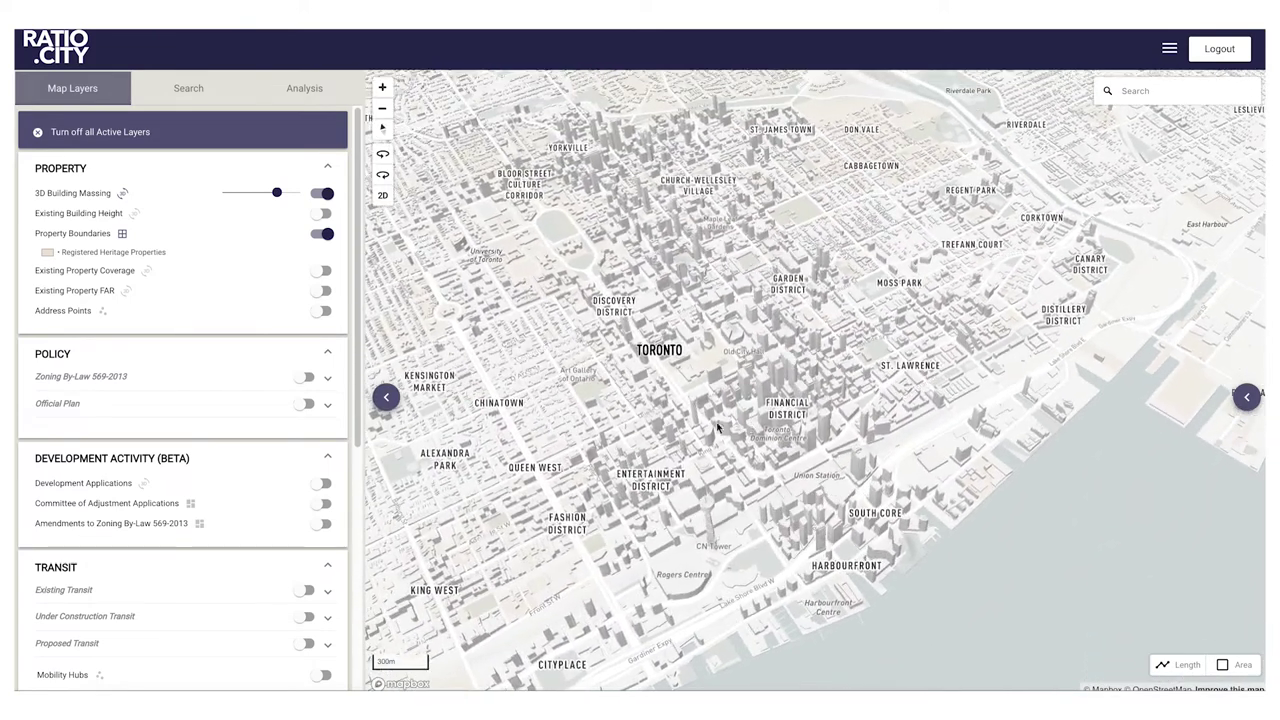
{"action": "left_click", "coordinate": [327, 380]}
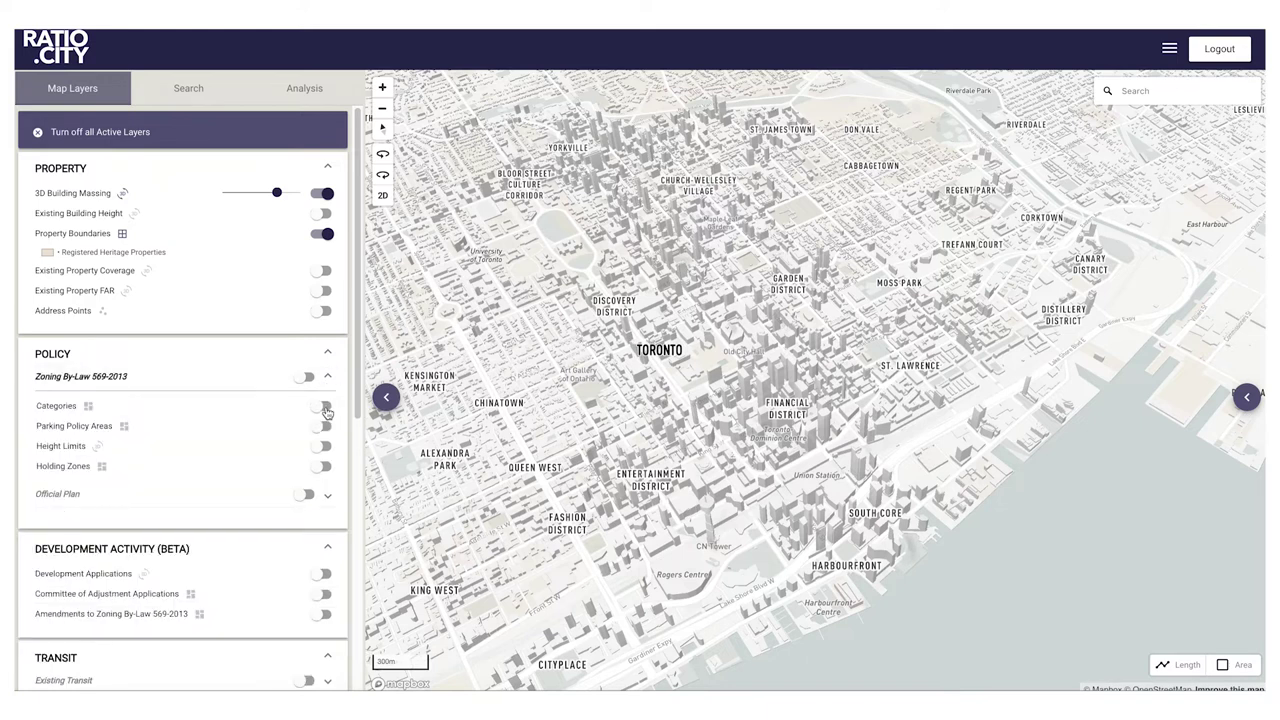
{"action": "left_click", "coordinate": [324, 407]}
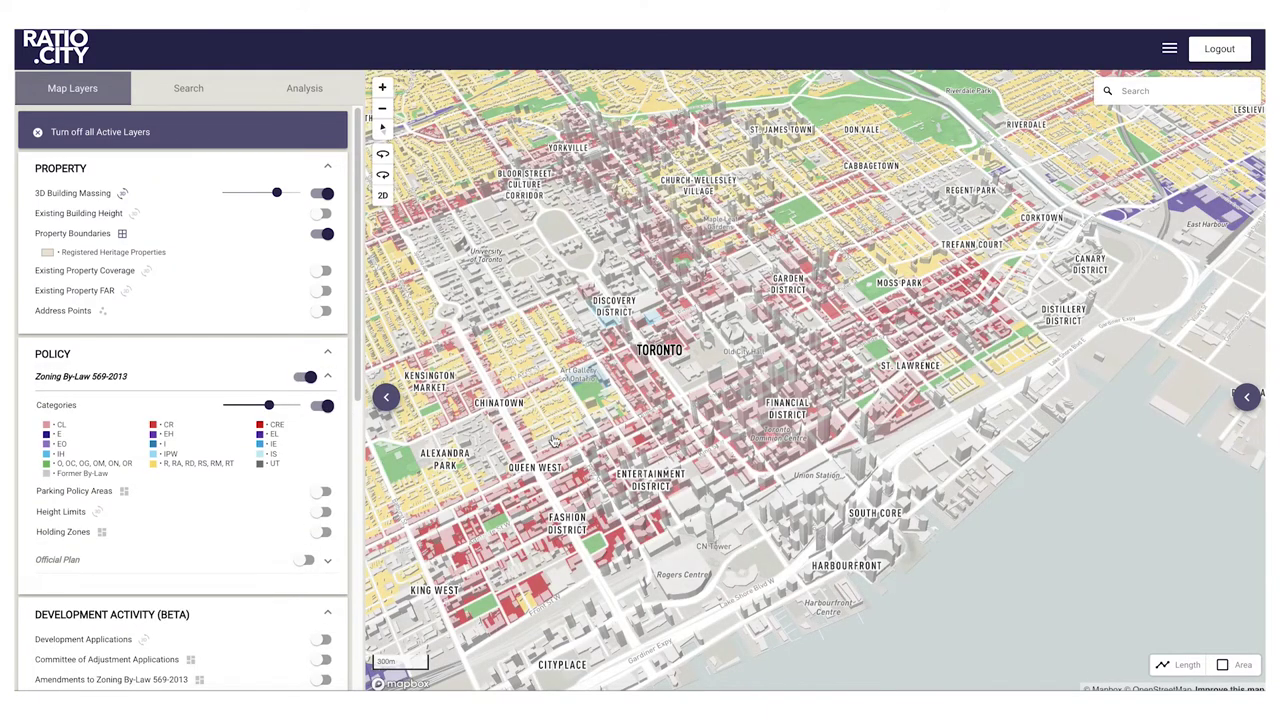
{"action": "right_click_drag", "start_coordinate": [755, 465], "coordinate": [870, 438]}
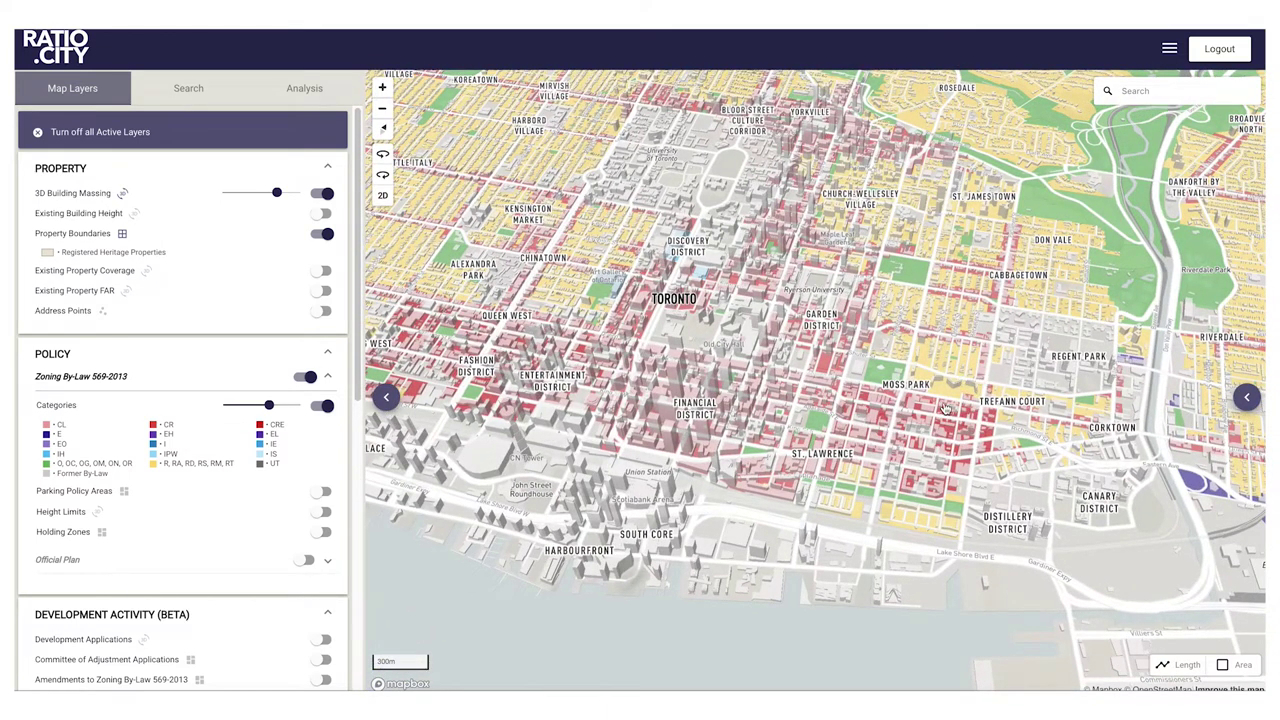
Step: Bring up the zoning details of the property between Britain St and Richmond St E and open its linked Section 50.10 by-law text
{"action": "scroll", "coordinate": [918, 408], "scroll_direction": "up", "scroll_amount": 5}
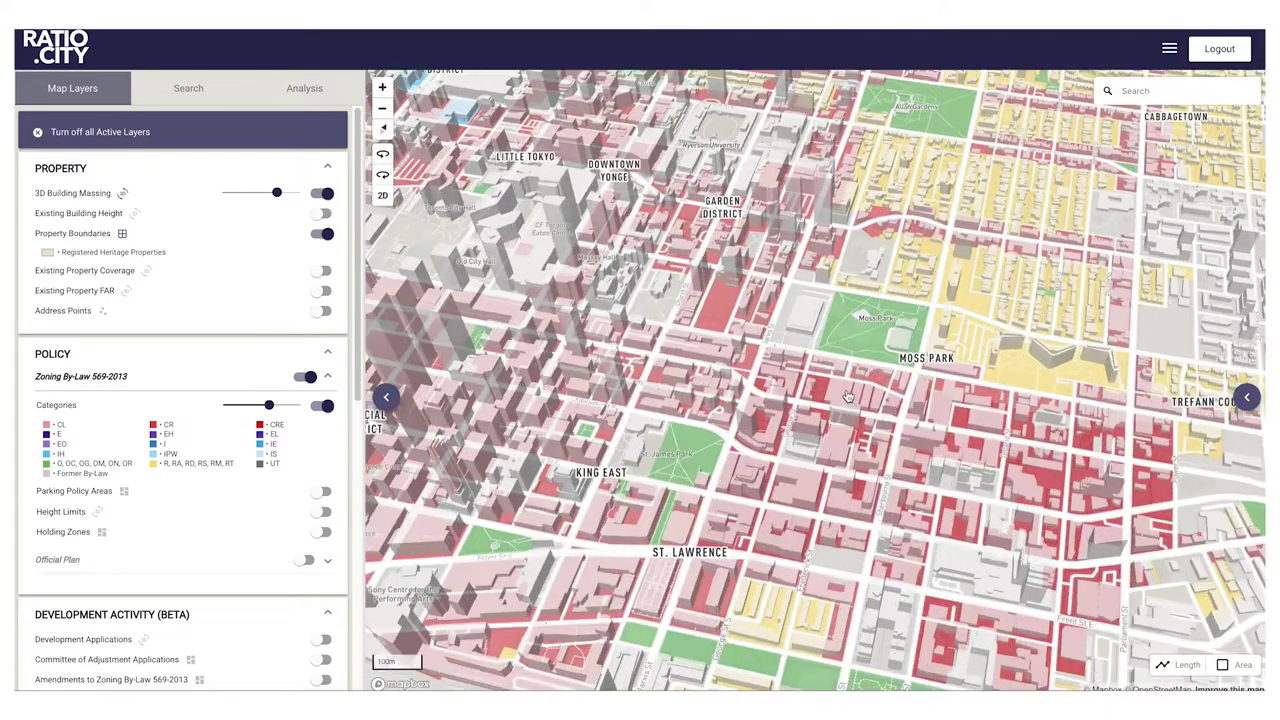
{"action": "scroll", "coordinate": [840, 397], "scroll_direction": "up", "scroll_amount": 5}
{"action": "left_click", "coordinate": [827, 397]}
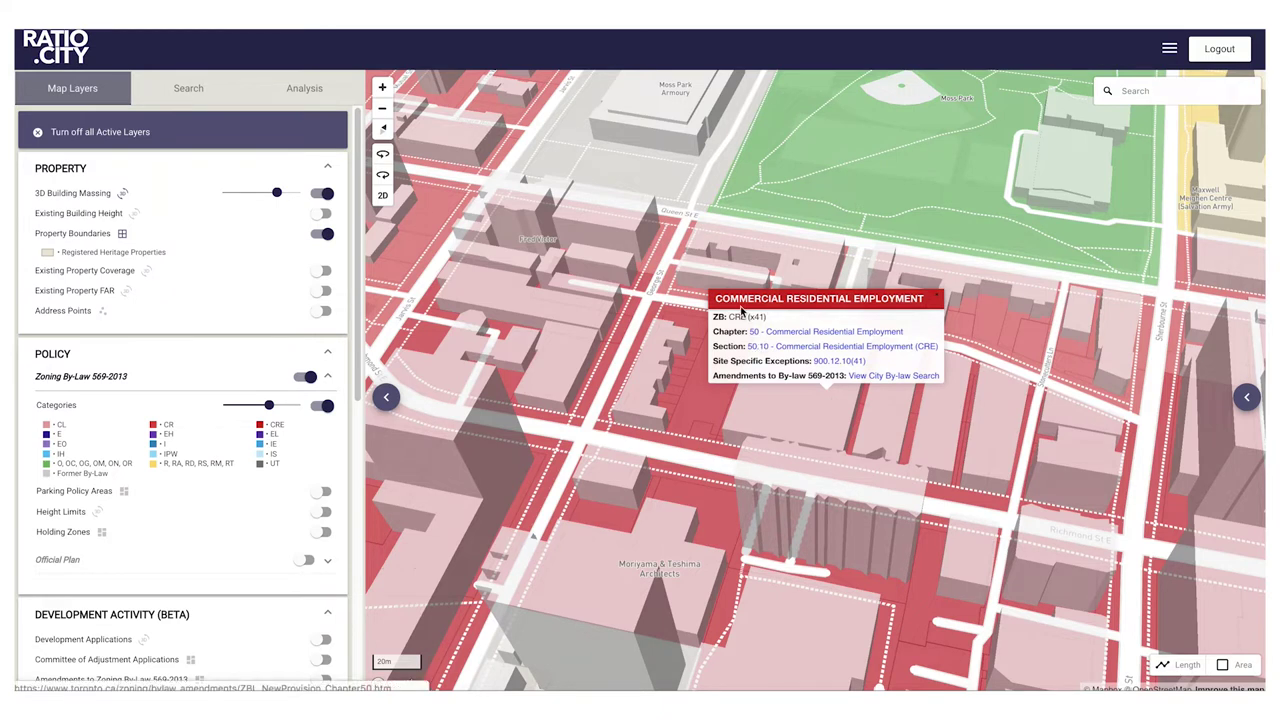
{"action": "left_click", "coordinate": [804, 347]}
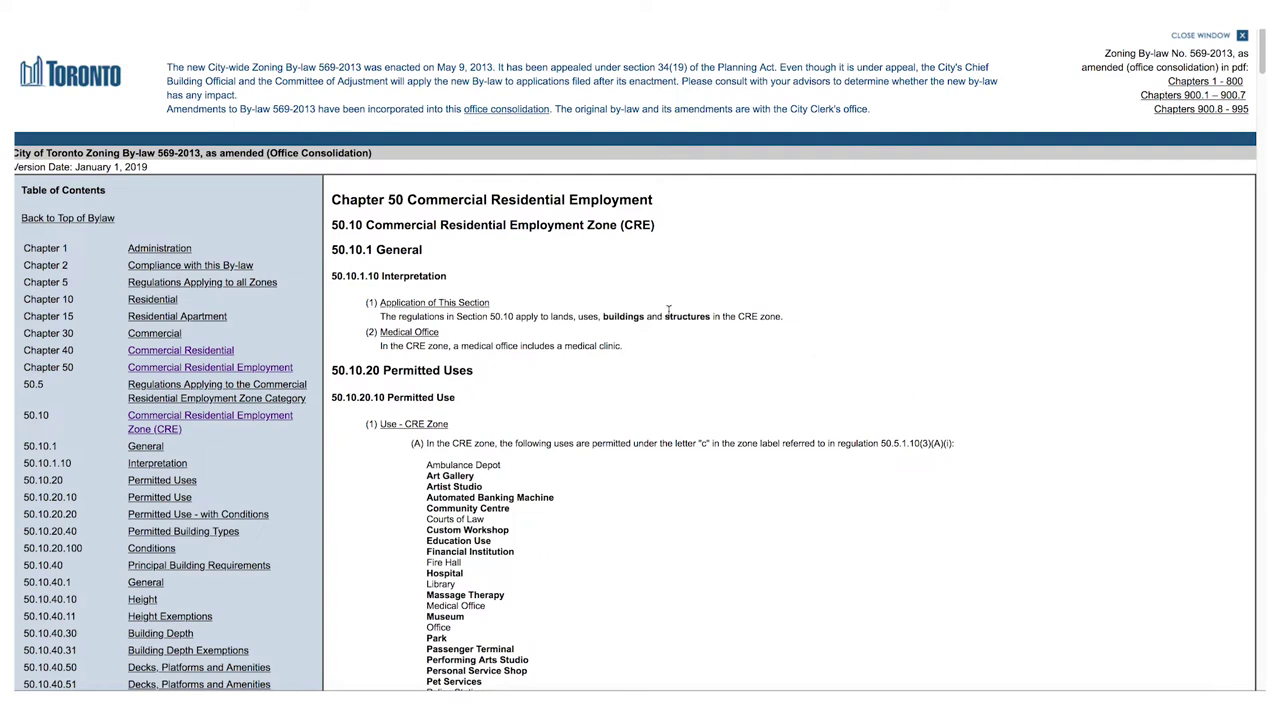
Step: Review the permitted uses of the CRE zone, then return to the map and close the property's zoning details
{"action": "scroll", "coordinate": [657, 325], "scroll_direction": "down", "scroll_amount": 2}
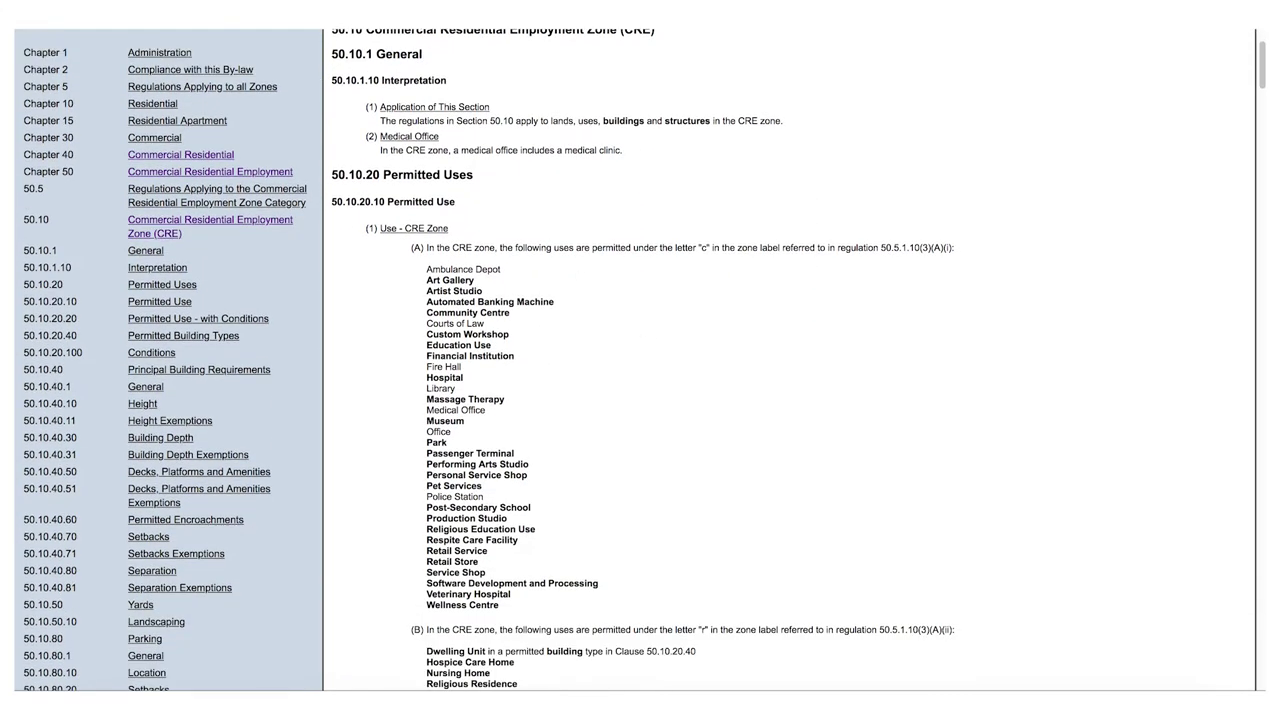
{"action": "left_click", "coordinate": [241, 30]}
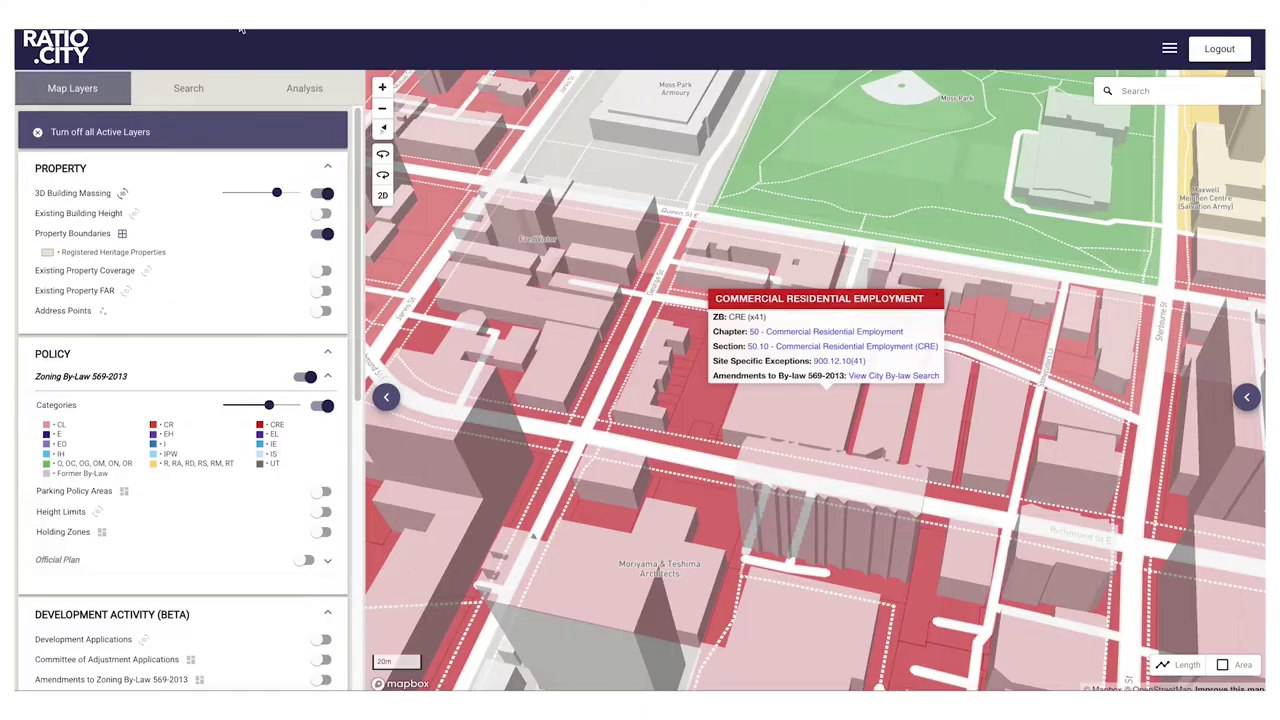
{"action": "left_click", "coordinate": [938, 299]}
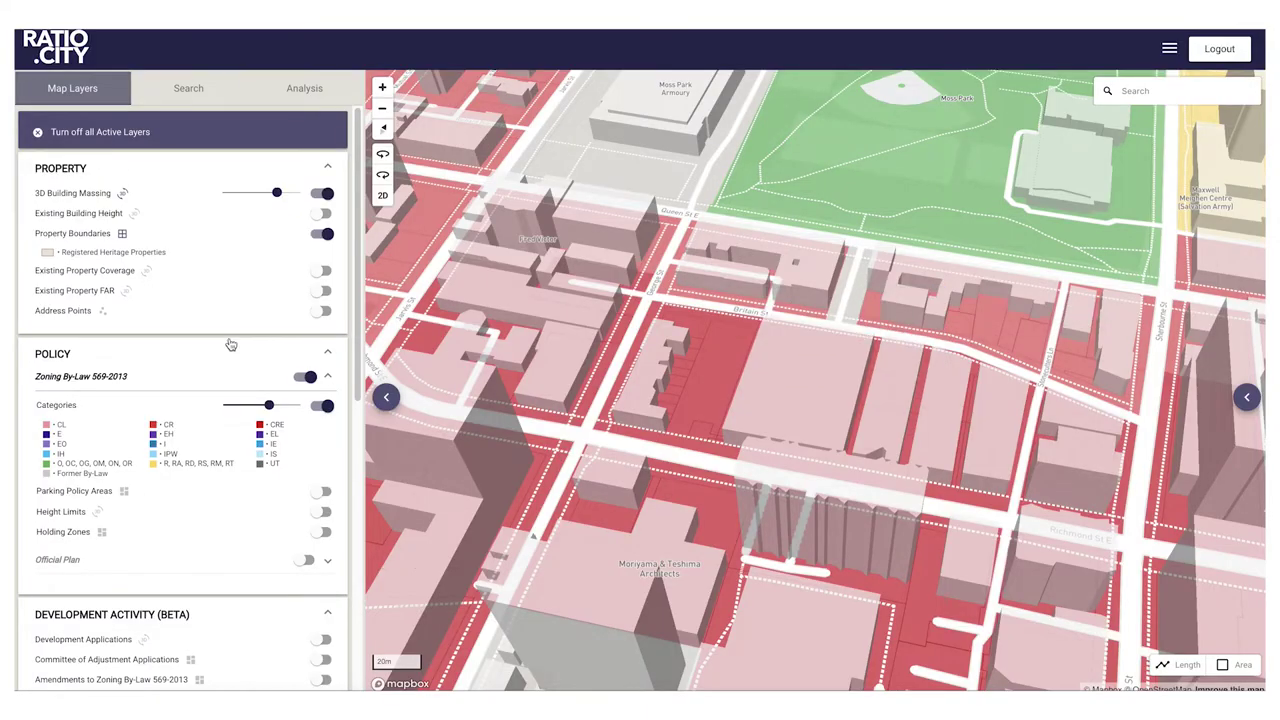
Step: Replace the zoning Categories layer with the Height Limits layer
{"action": "left_click", "coordinate": [322, 405]}
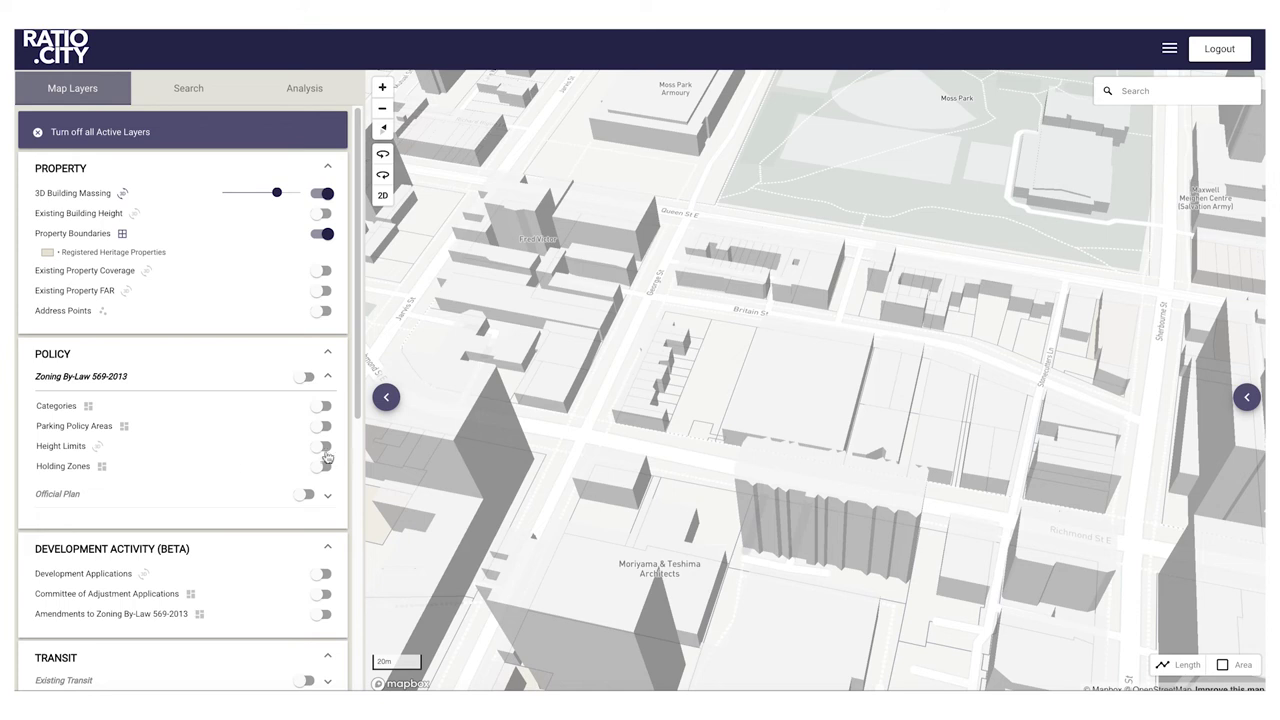
{"action": "left_click", "coordinate": [322, 446]}
{"action": "scroll", "coordinate": [547, 473], "scroll_direction": "down", "scroll_amount": 3}
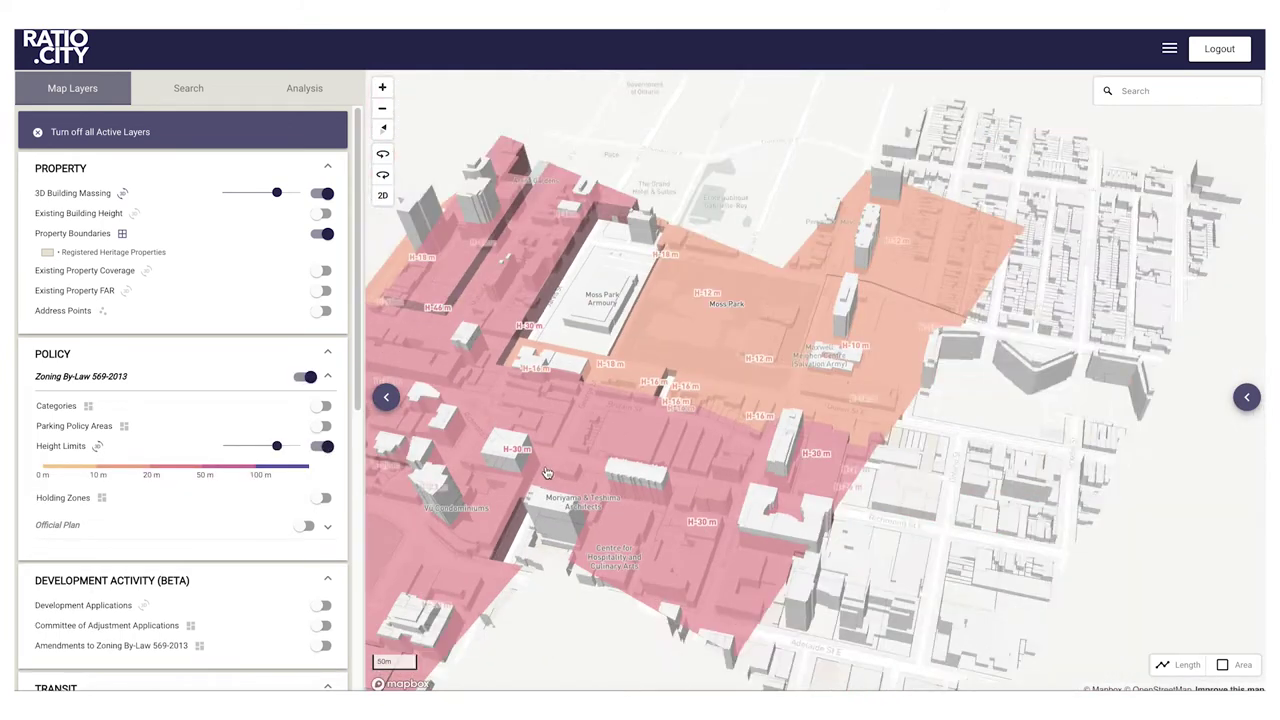
Step: Examine how the 3D buildings compare with the zoning height limits from Moss Park to College Park
{"action": "scroll", "coordinate": [547, 473], "scroll_direction": "up", "scroll_amount": 3}
{"action": "scroll", "coordinate": [596, 482], "scroll_direction": "up", "scroll_amount": 1}
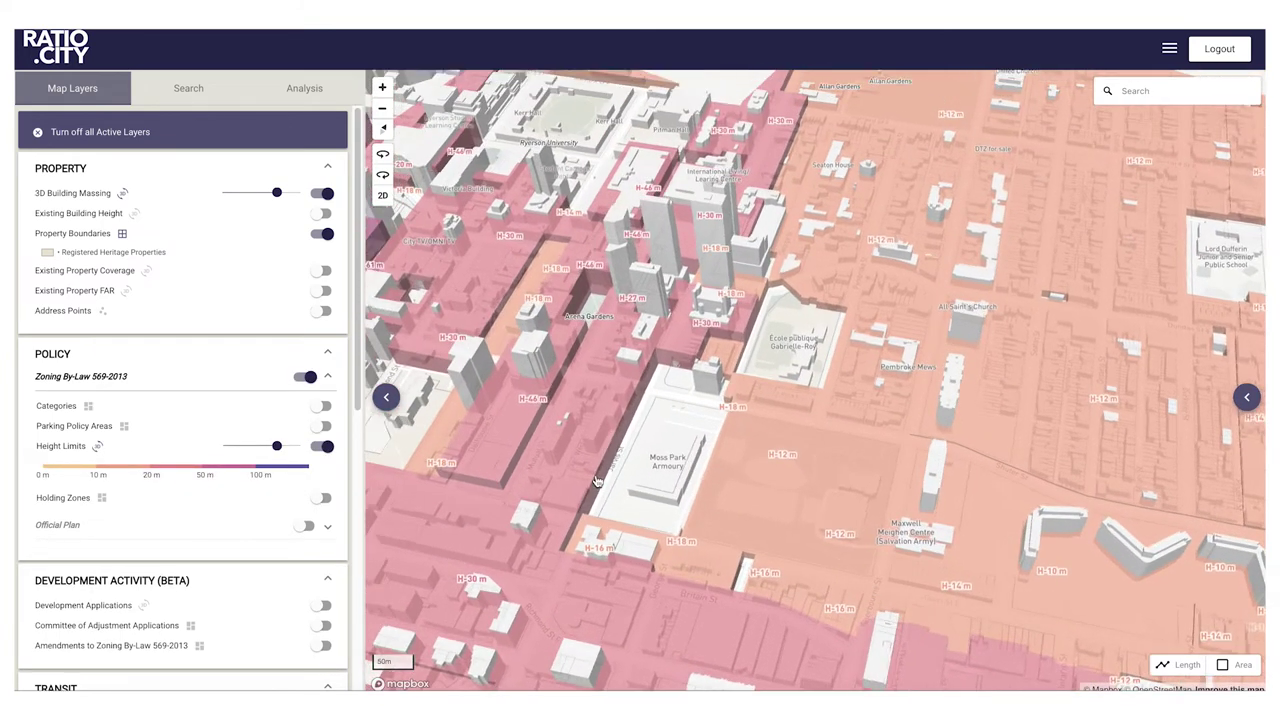
{"action": "scroll", "coordinate": [596, 482], "scroll_direction": "down", "scroll_amount": 3}
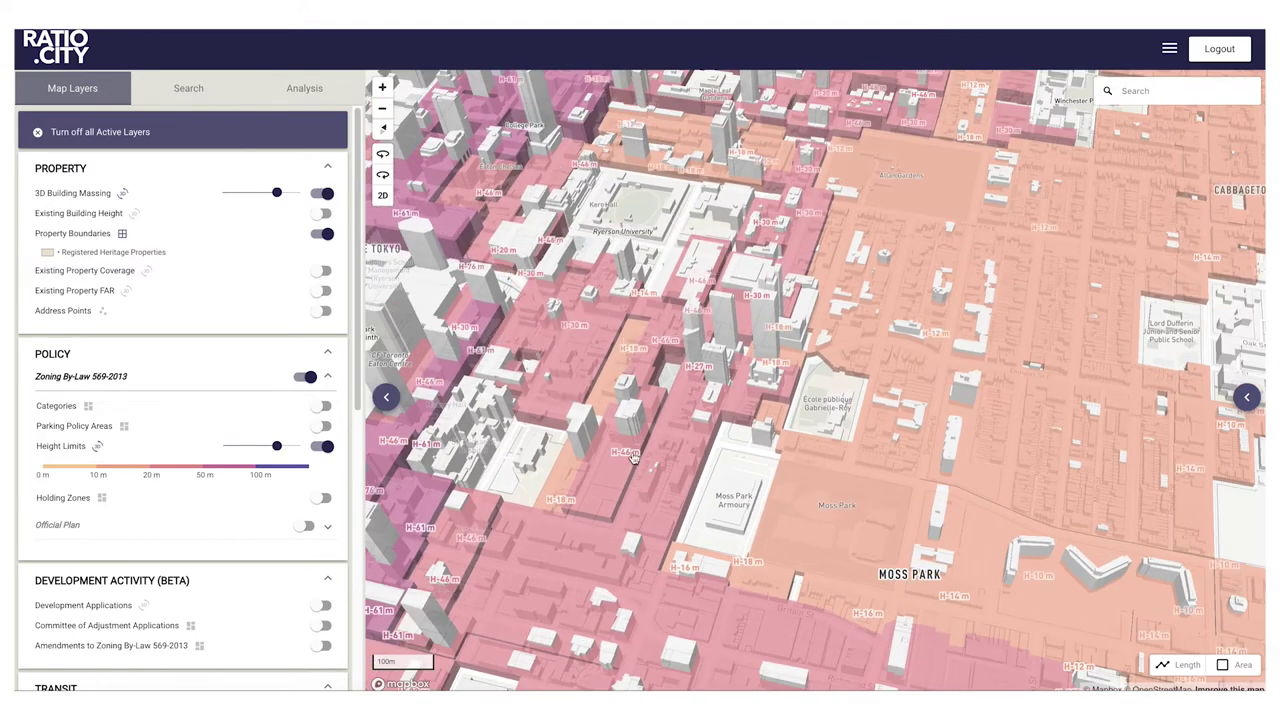
{"action": "left_click_drag", "start_coordinate": [559, 339], "coordinate": [684, 533]}
{"action": "left_click_drag", "start_coordinate": [634, 431], "coordinate": [728, 387]}
{"action": "scroll", "coordinate": [652, 331], "scroll_direction": "up", "scroll_amount": 3}
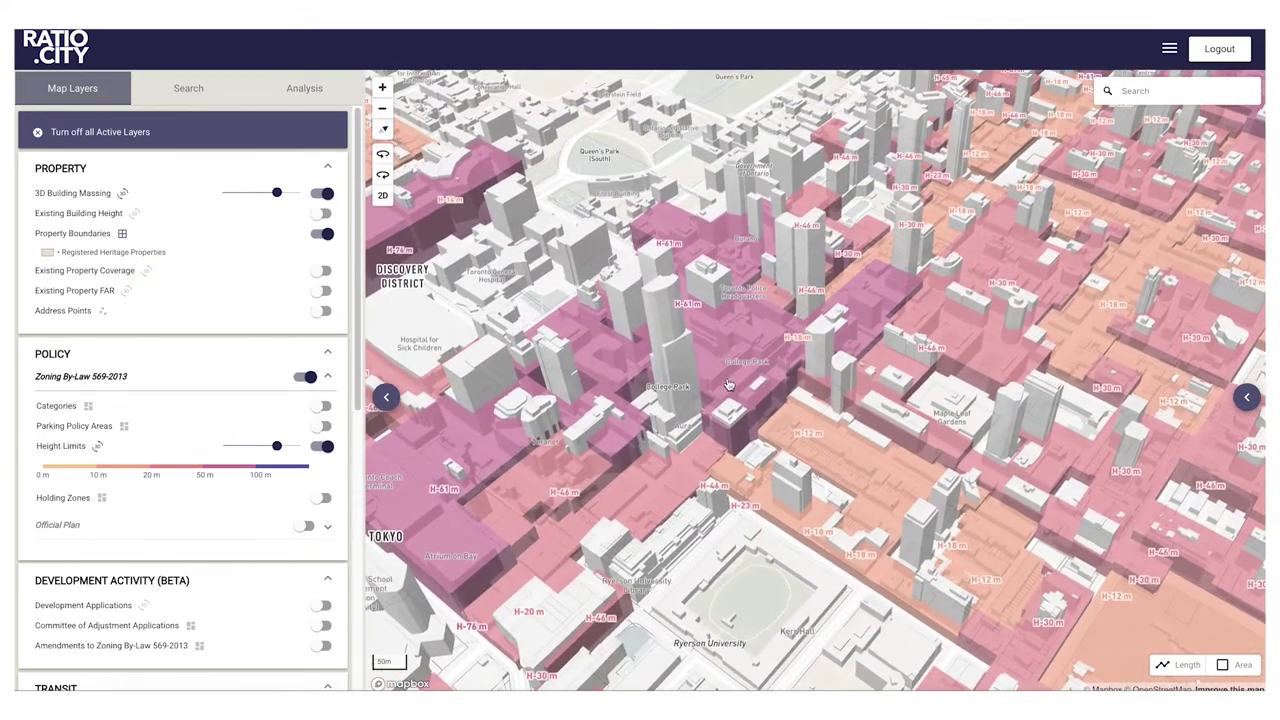
{"action": "scroll", "coordinate": [738, 376], "scroll_direction": "up", "scroll_amount": 2}
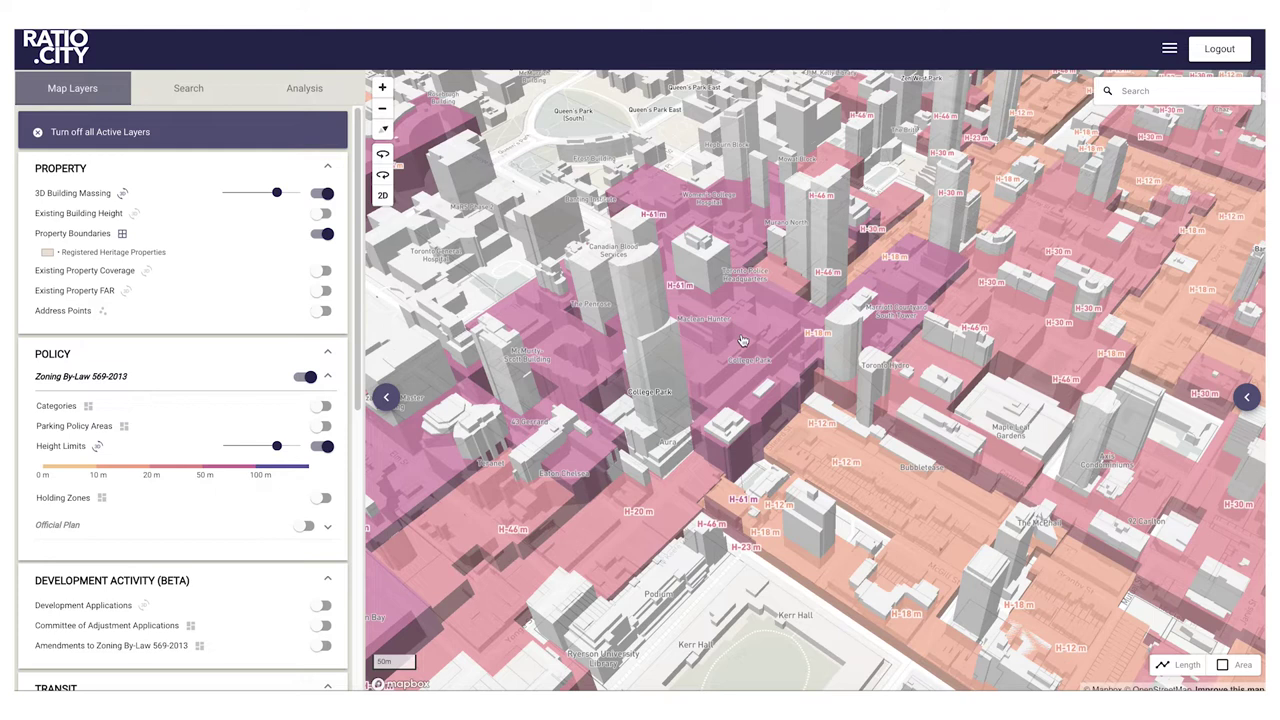
{"action": "scroll", "coordinate": [420, 380], "scroll_direction": "up", "scroll_amount": 1}
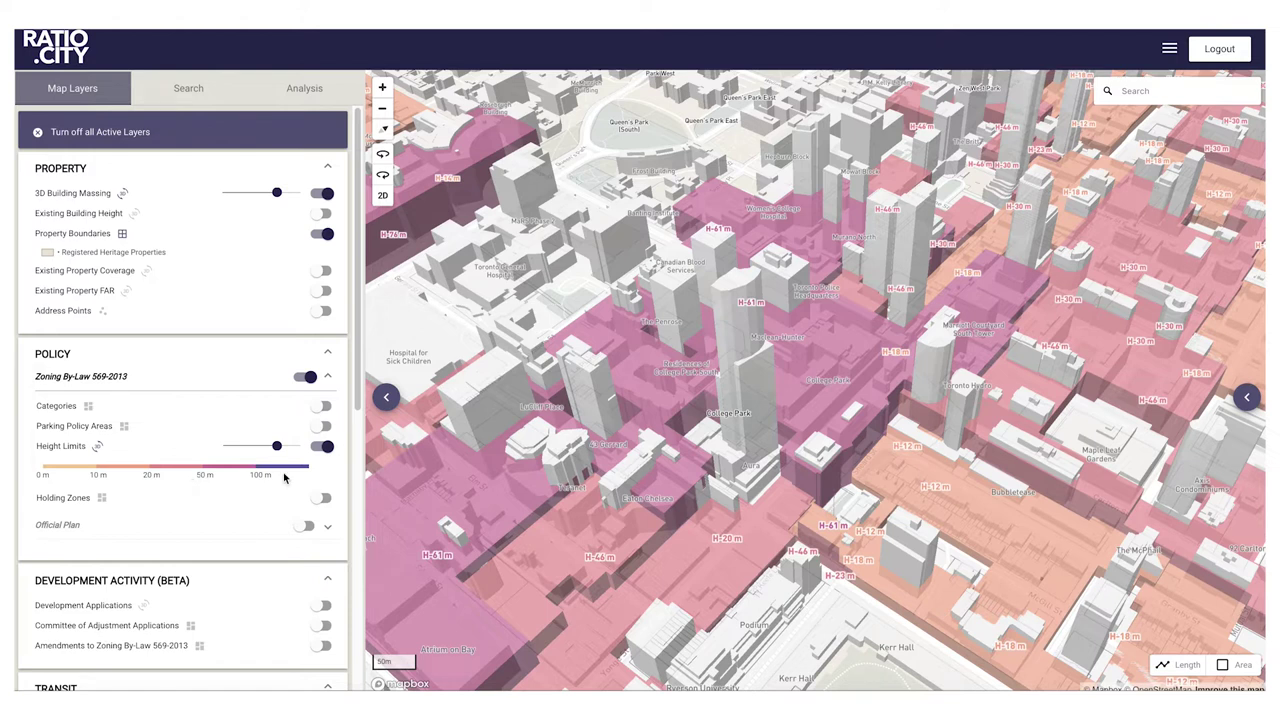
Step: Replace the Height Limits layer with the Official Plan's Land Use layer and examine the designations across downtown
{"action": "left_click", "coordinate": [321, 449]}
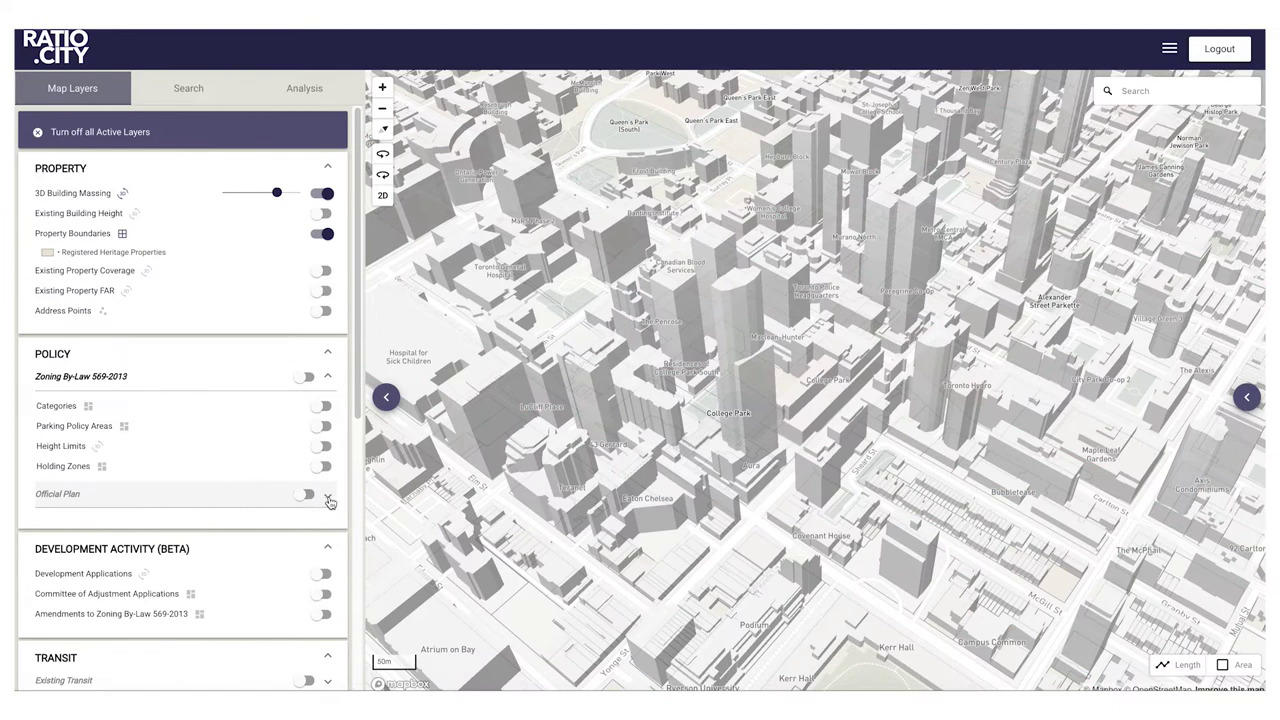
{"action": "left_click", "coordinate": [328, 497]}
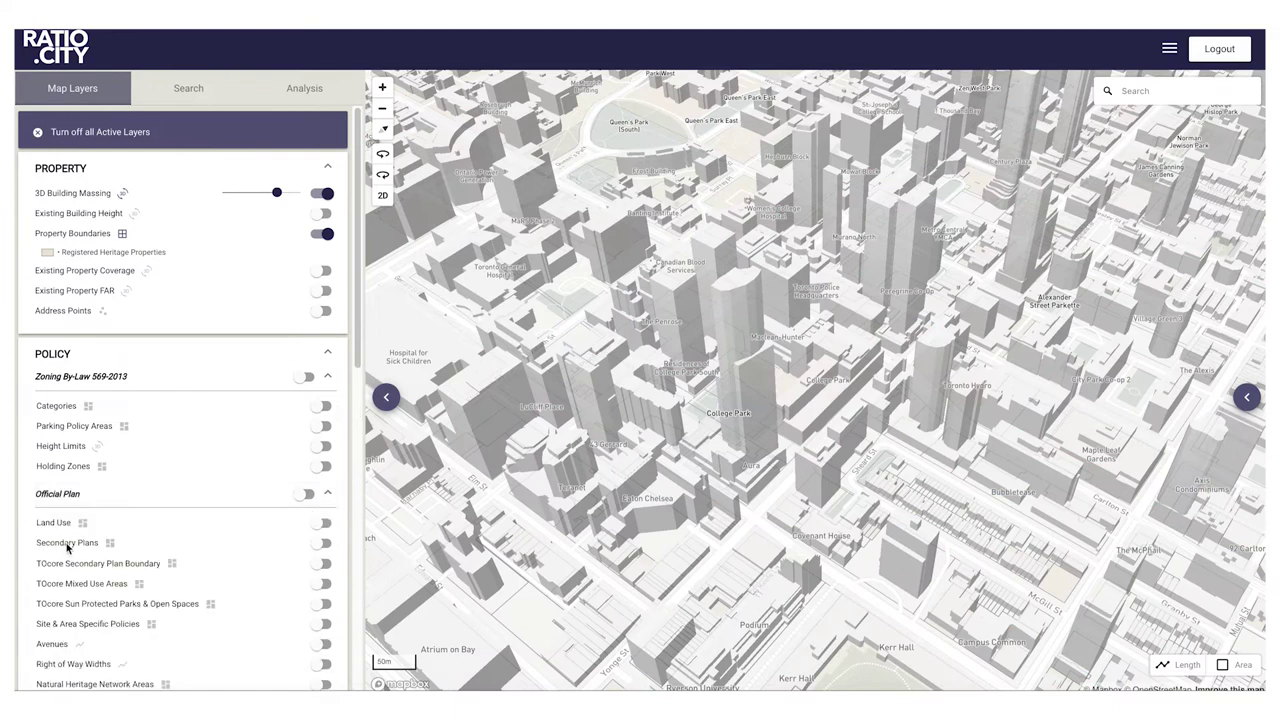
{"action": "left_click", "coordinate": [323, 526]}
{"action": "scroll", "coordinate": [577, 540], "scroll_direction": "down", "scroll_amount": 3}
{"action": "scroll", "coordinate": [577, 540], "scroll_direction": "down", "scroll_amount": 5}
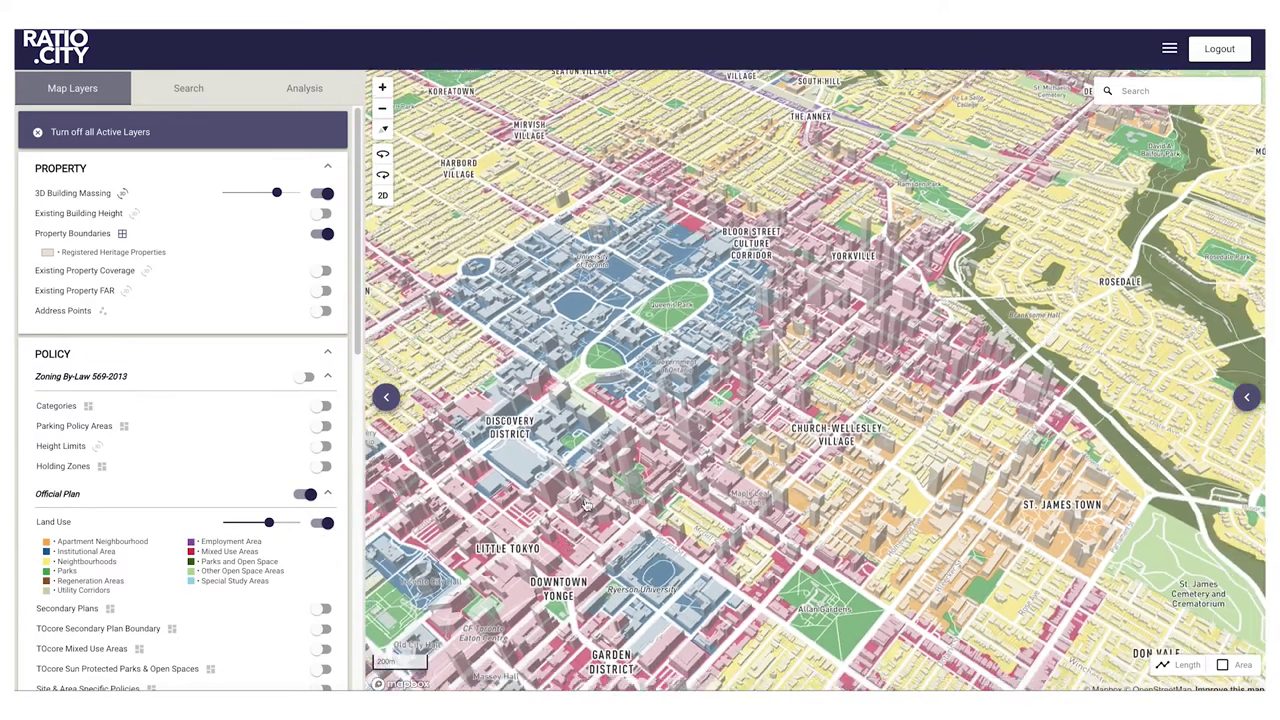
{"action": "key", "text": "Down"}
{"action": "key", "text": "Down"}
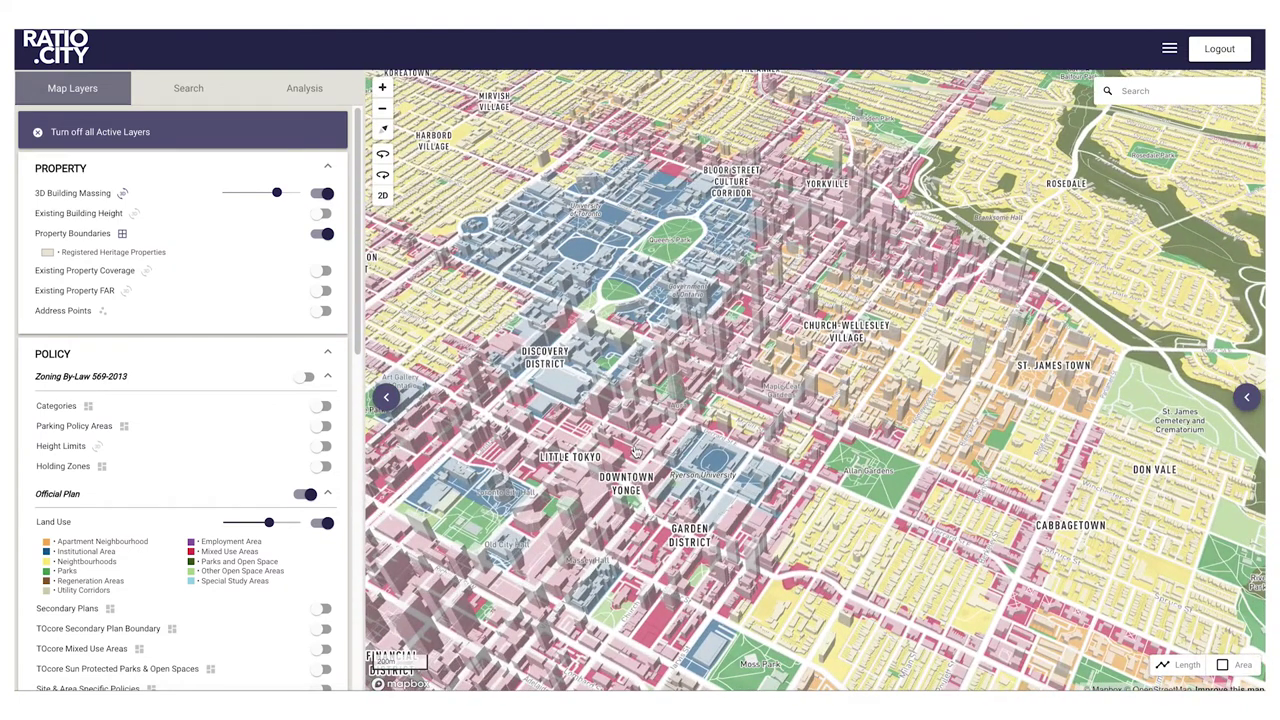
Step: Replace the Land Use layer with the Secondary Plans layer and view the plan areas across the city
{"action": "left_click", "coordinate": [323, 523]}
{"action": "left_click", "coordinate": [323, 543]}
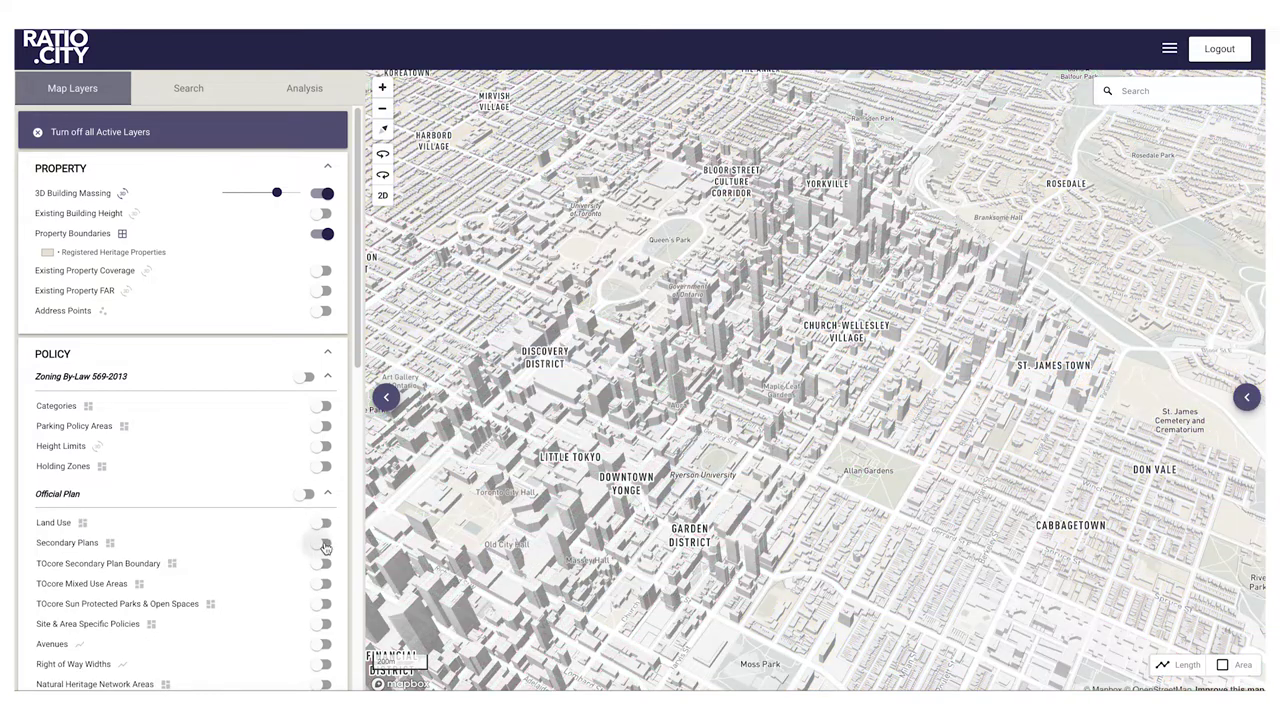
{"action": "scroll", "coordinate": [557, 567], "scroll_direction": "down", "scroll_amount": 2}
{"action": "scroll", "coordinate": [557, 567], "scroll_direction": "down", "scroll_amount": 4}
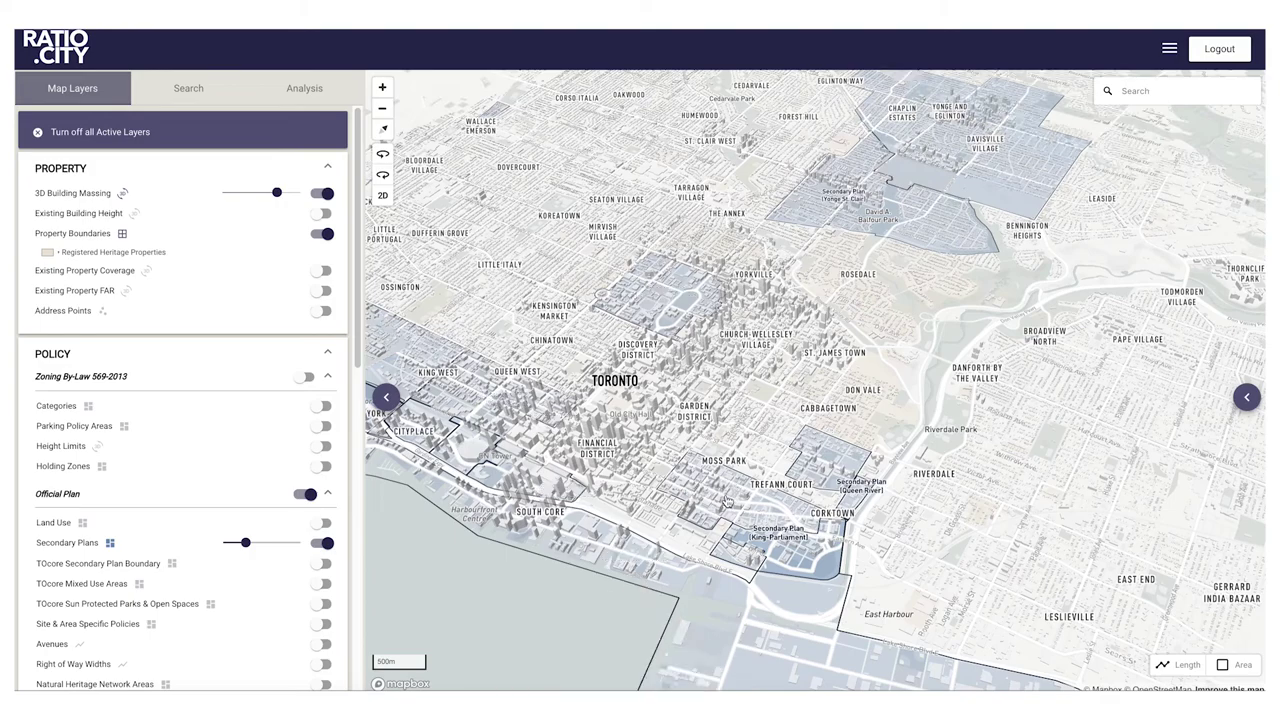
Step: Open the King-Parliament Secondary Plan document from its area on the map and look through its pages
{"action": "left_click", "coordinate": [720, 514]}
{"action": "left_click", "coordinate": [709, 485]}
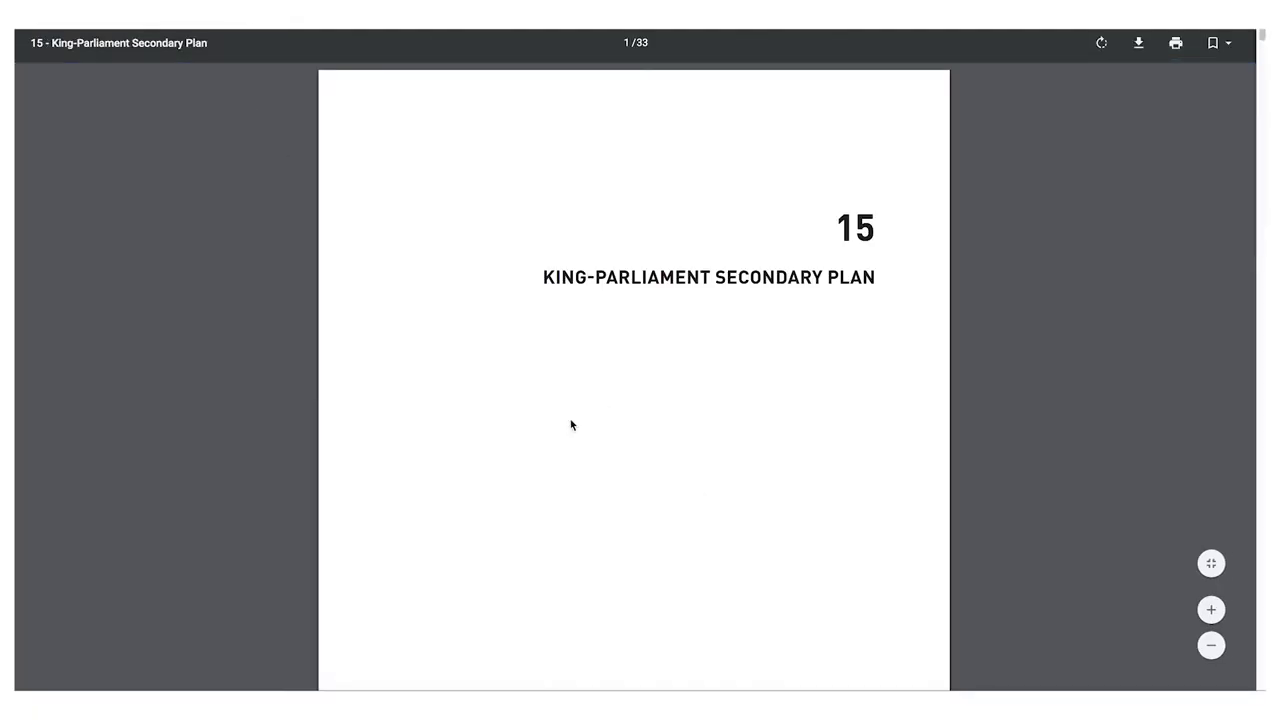
{"action": "scroll", "coordinate": [683, 500], "scroll_direction": "down", "scroll_amount": 8}
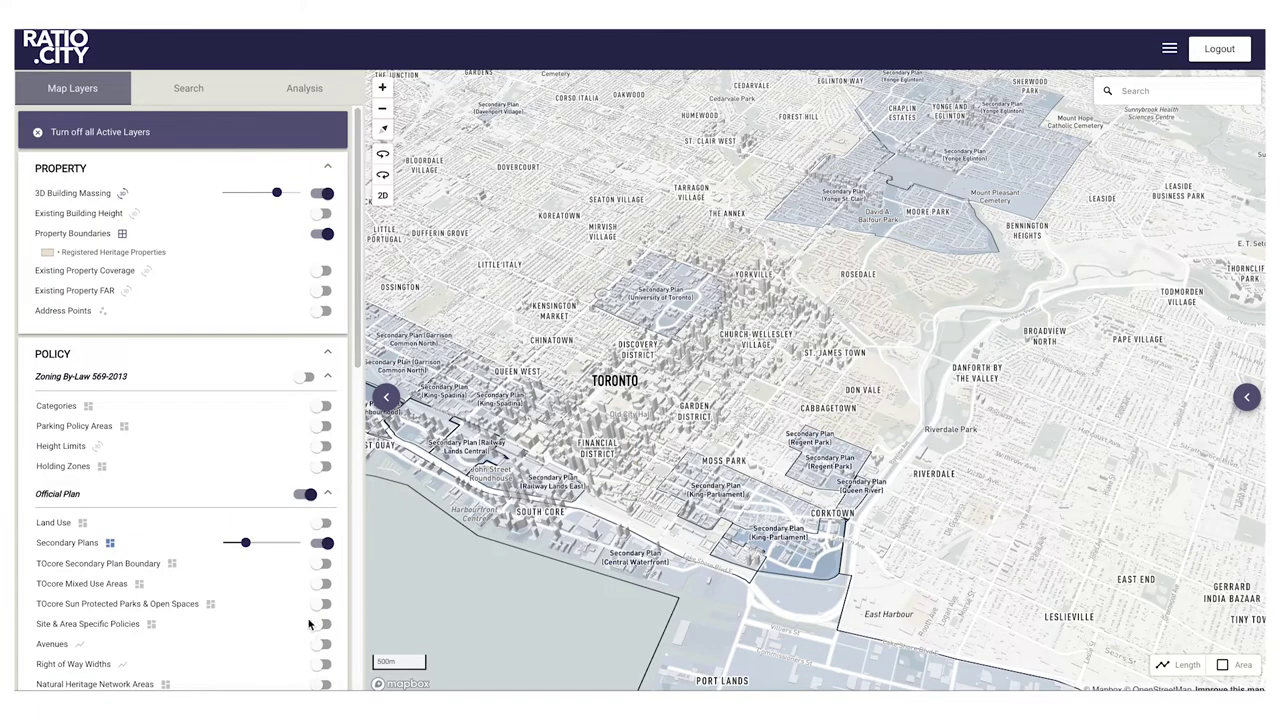
Step: Add the TOcore Secondary Plan Boundary, TOcore Mixed Use Areas and TOcore Sun Protected Parks & Open Spaces layers
{"action": "left_click", "coordinate": [323, 566]}
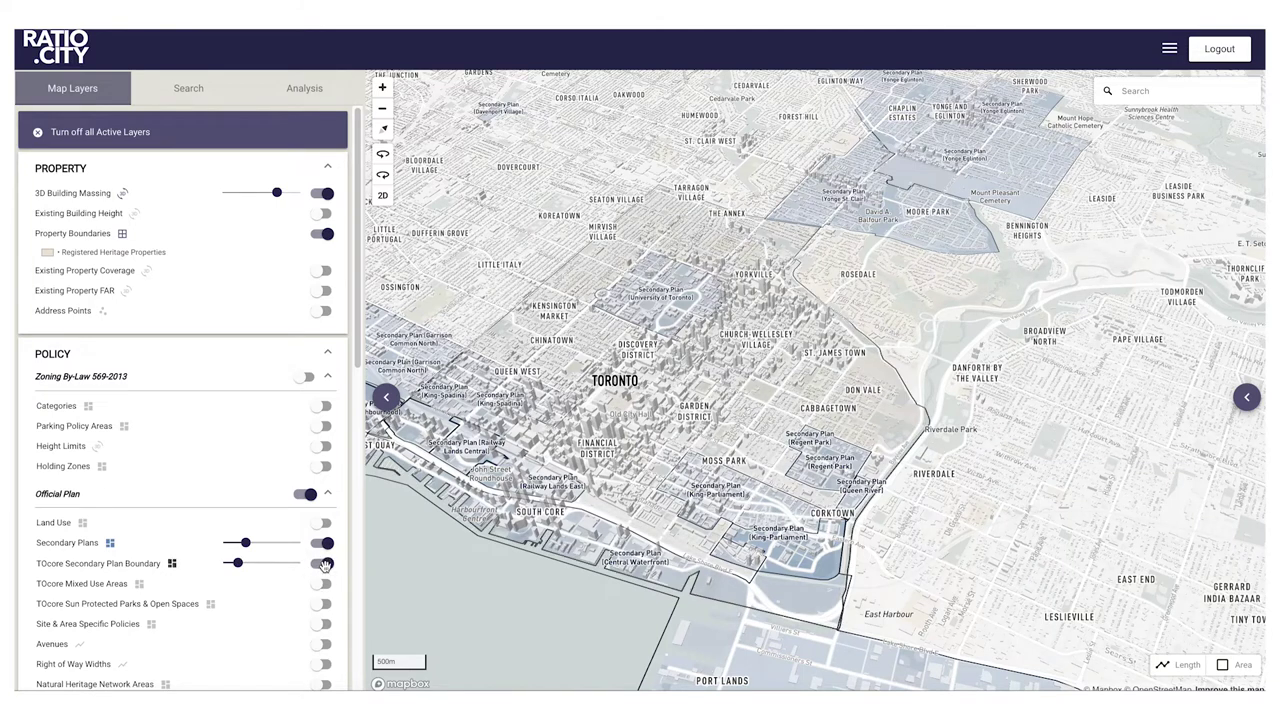
{"action": "left_click", "coordinate": [325, 588]}
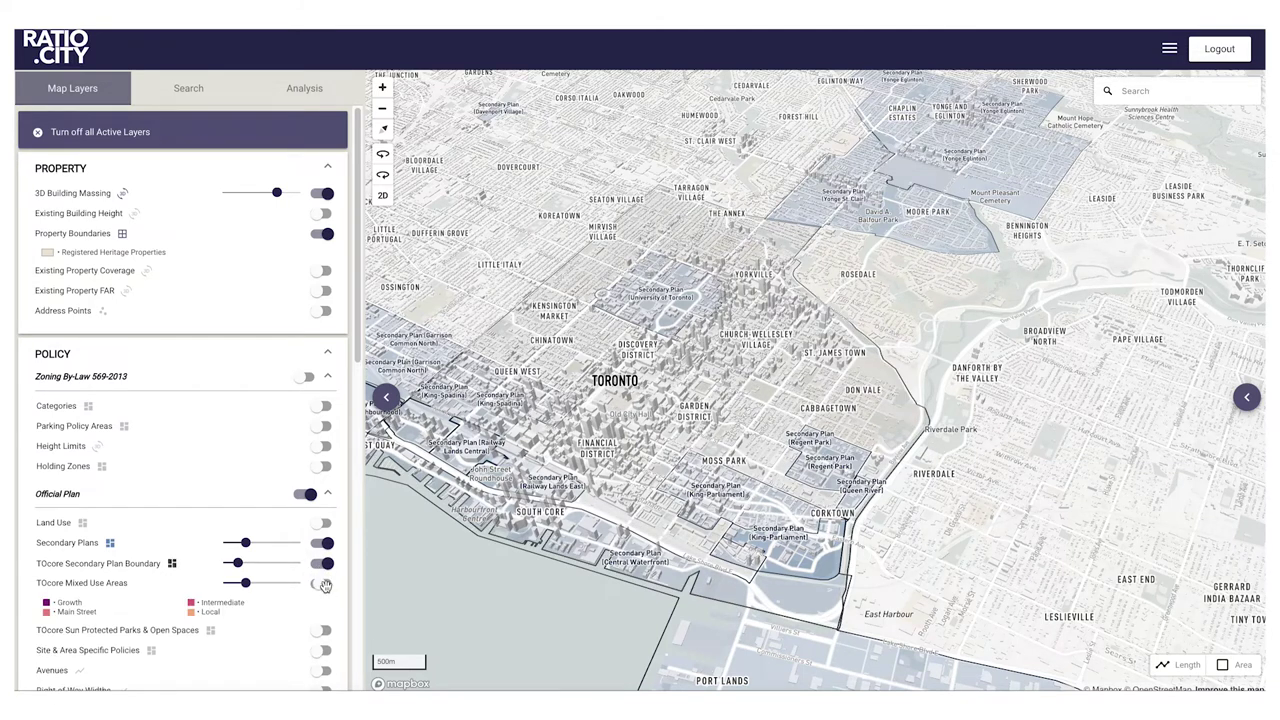
{"action": "left_click", "coordinate": [323, 627]}
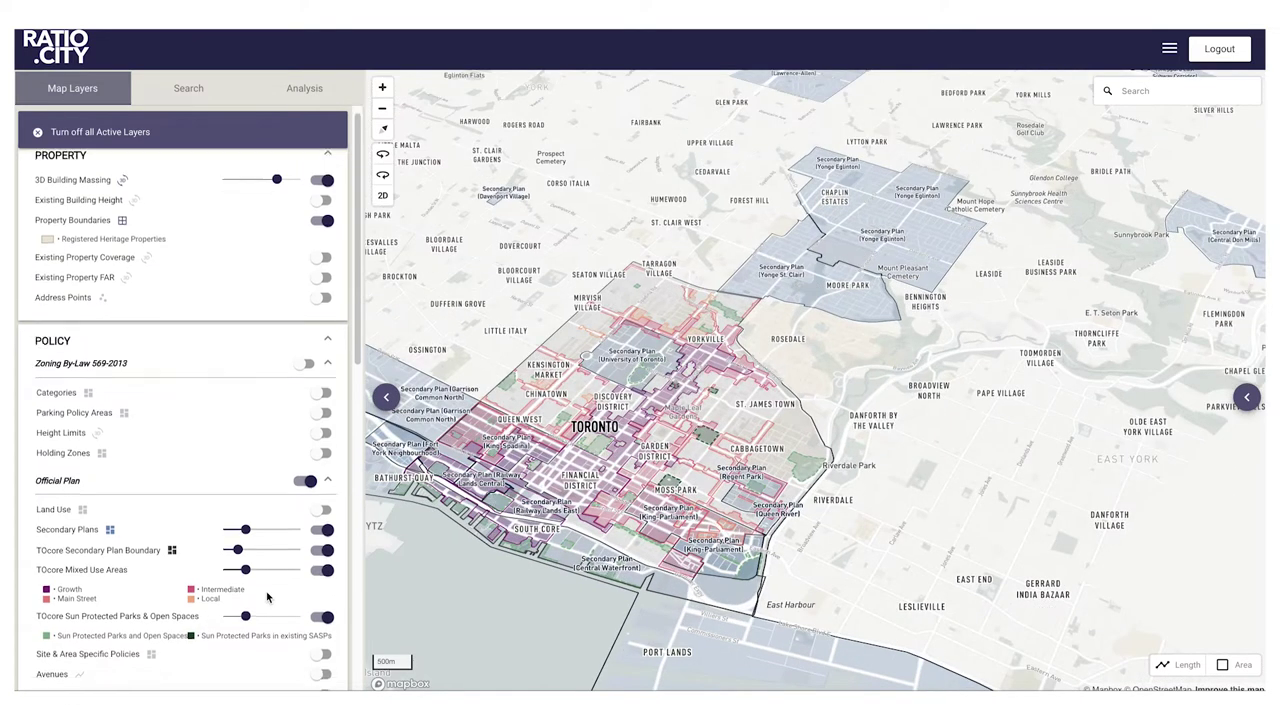
Step: Add the Site & Area Specific Policies, Avenues, Right of Way Widths and Natural Heritage Network Areas layers to the map
{"action": "scroll", "coordinate": [266, 597], "scroll_direction": "down", "scroll_amount": 2}
{"action": "left_click", "coordinate": [322, 456]}
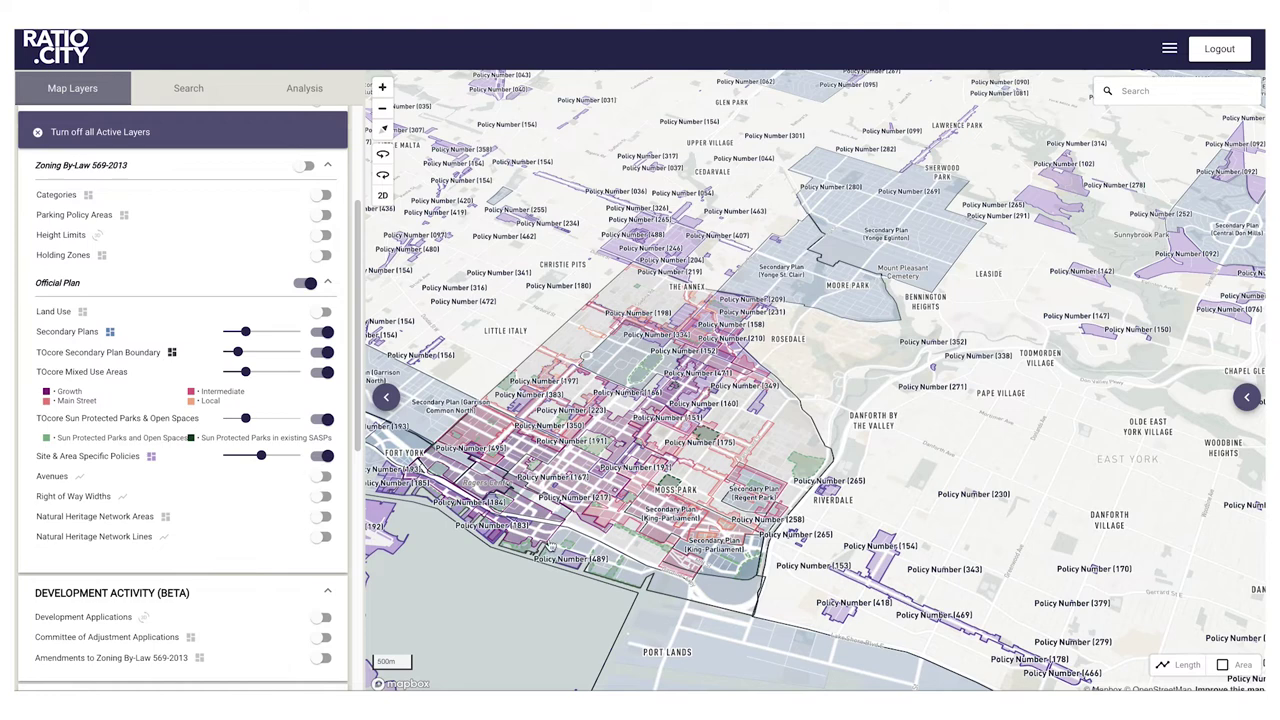
{"action": "scroll", "coordinate": [548, 545], "scroll_direction": "down", "scroll_amount": 3}
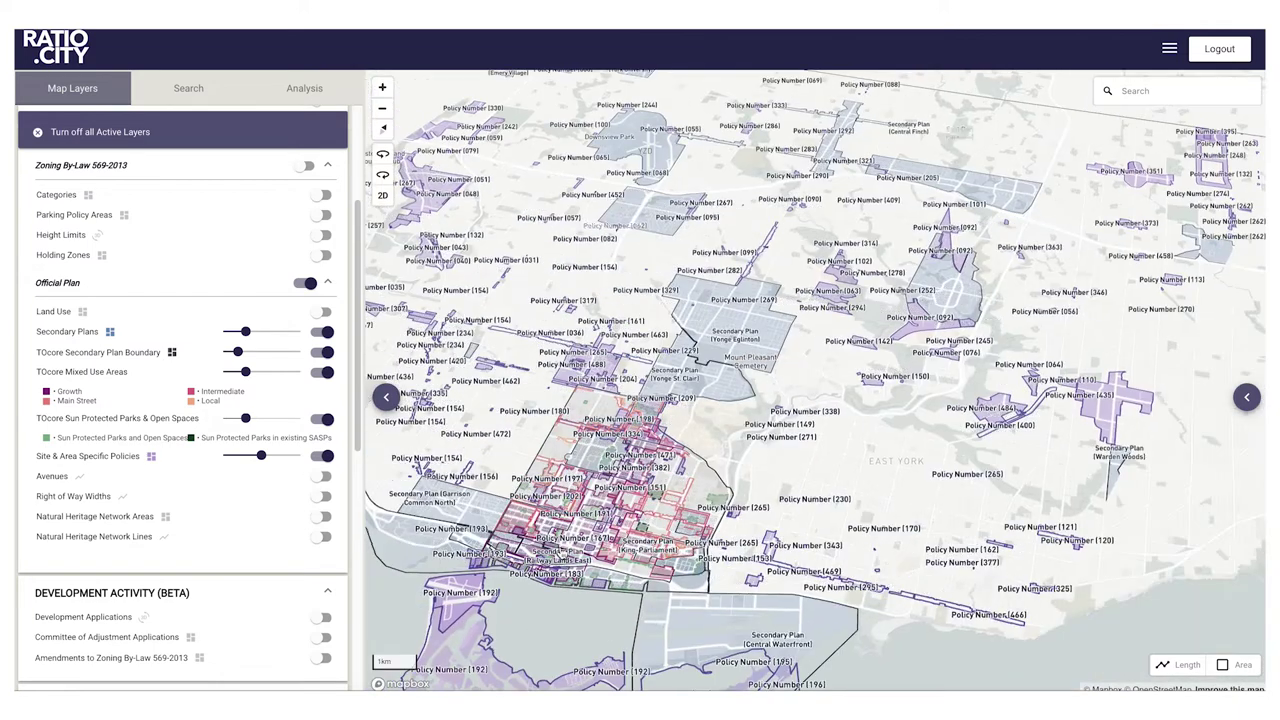
{"action": "left_click", "coordinate": [323, 476]}
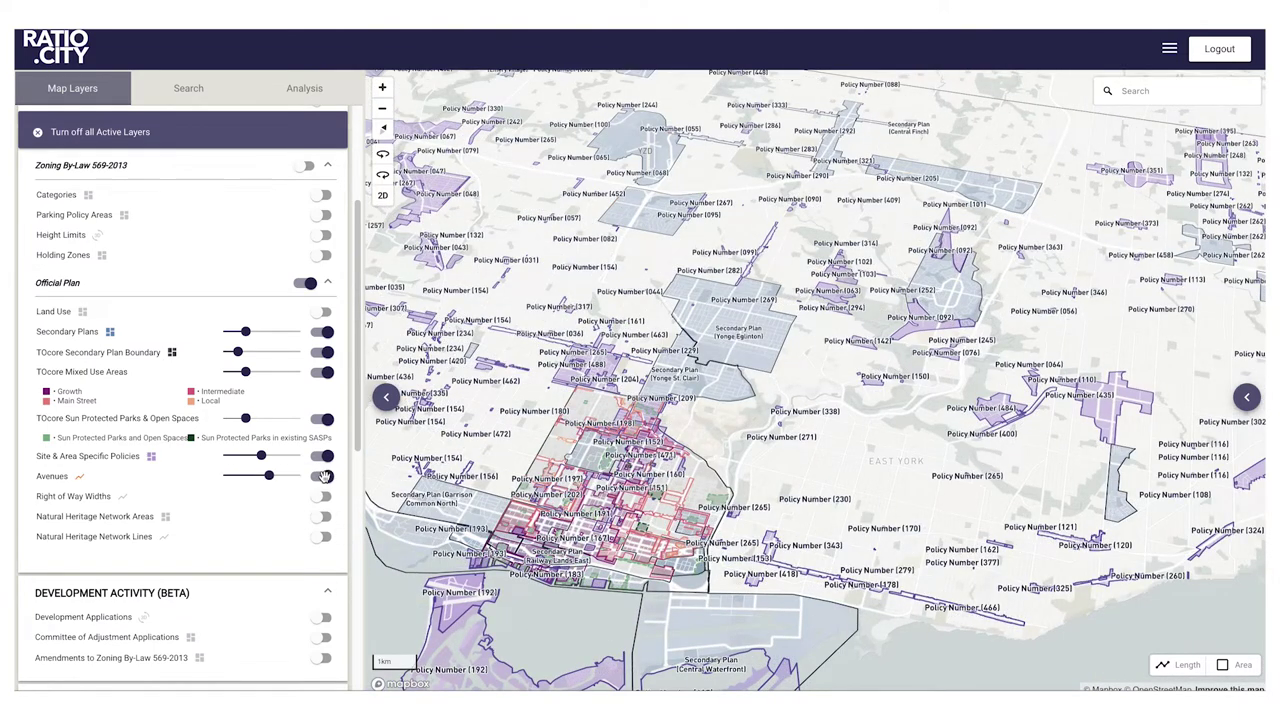
{"action": "left_click", "coordinate": [323, 497]}
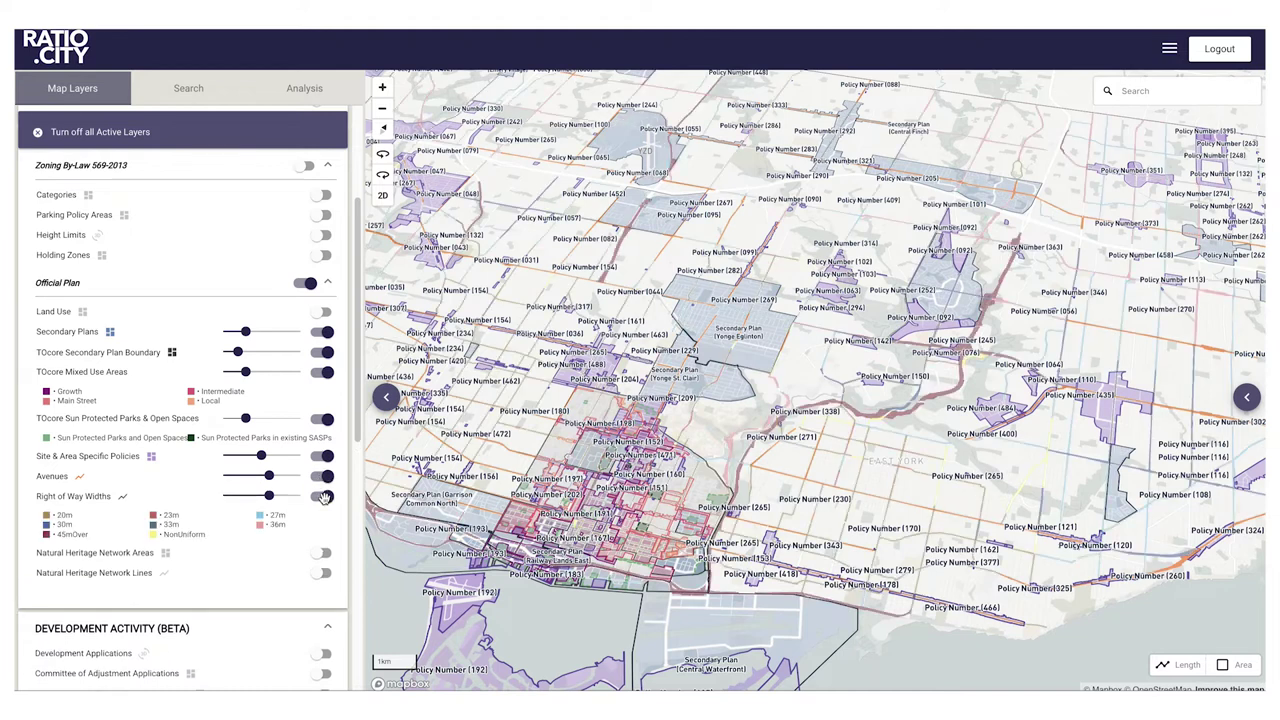
{"action": "left_click", "coordinate": [323, 553]}
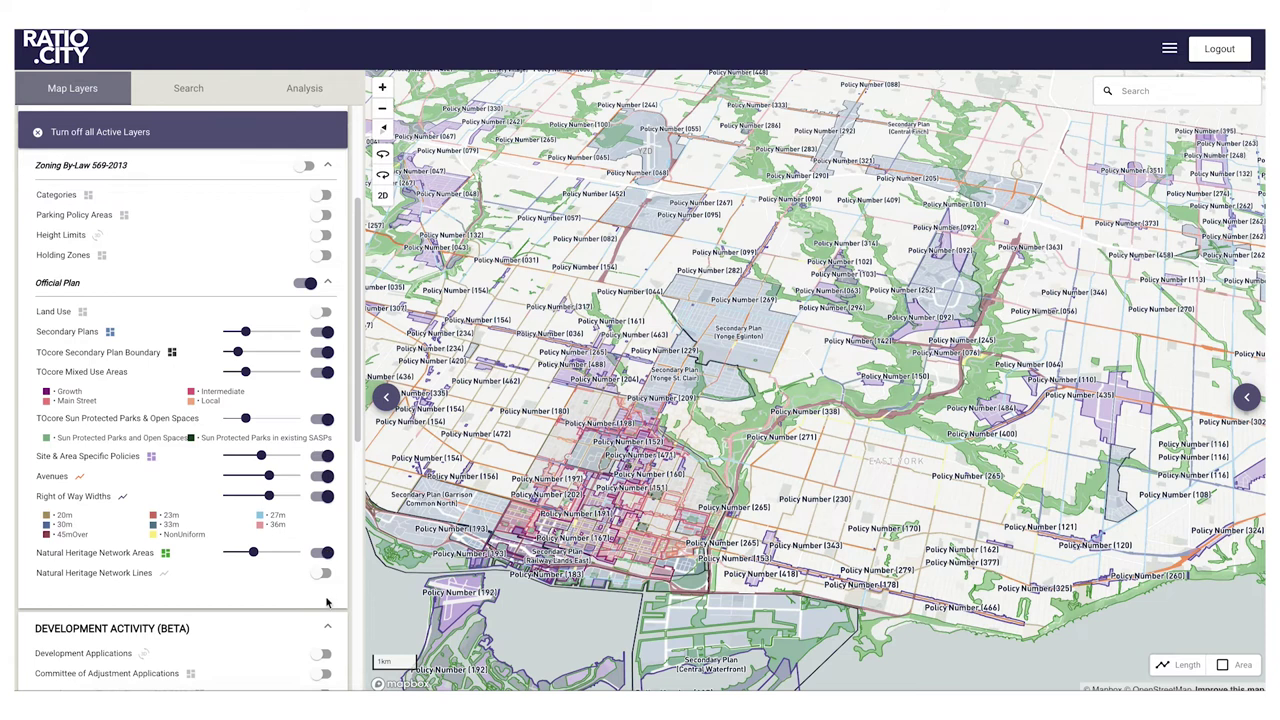
Step: Turn off all active map layers and bring the Development Activity (Beta) layers into view
{"action": "left_click", "coordinate": [219, 143]}
{"action": "scroll", "coordinate": [243, 405], "scroll_direction": "down", "scroll_amount": 3}
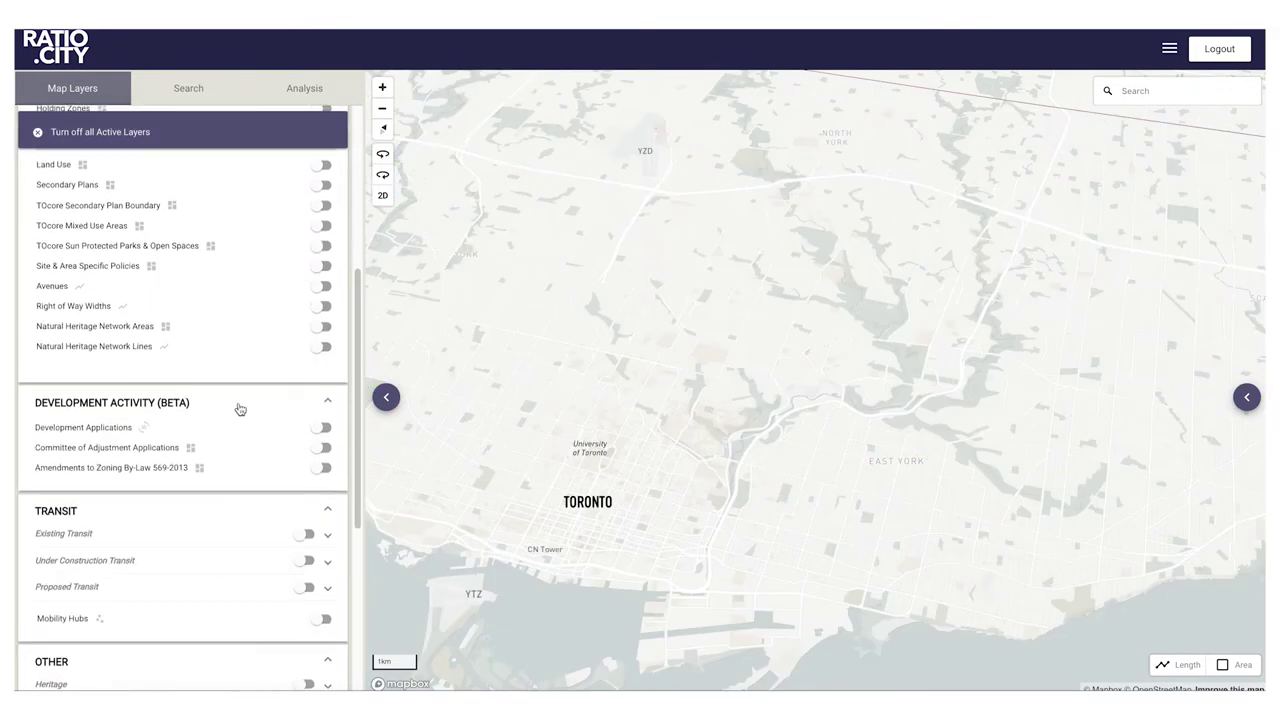
Step: Add the existing transit layers TTC Subway, GO Transit Rail and Major Rail Development Review Zone to the map
{"action": "left_click", "coordinate": [326, 536]}
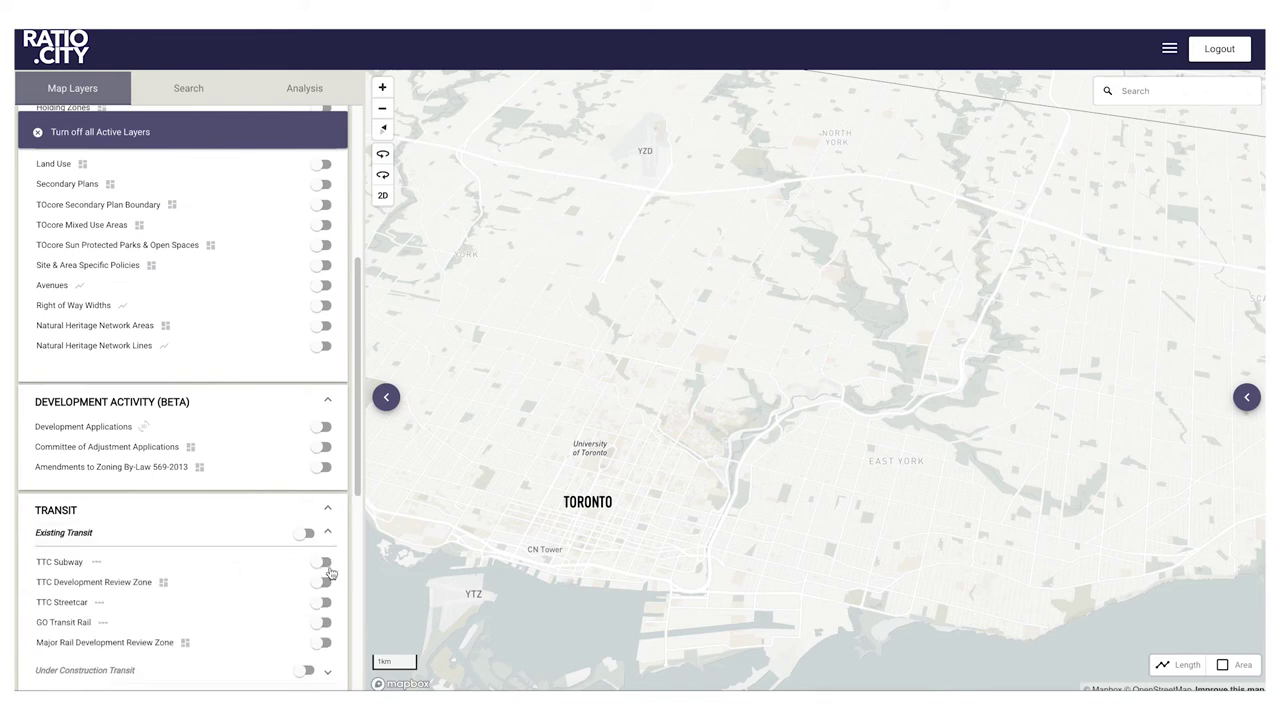
{"action": "left_click", "coordinate": [324, 564]}
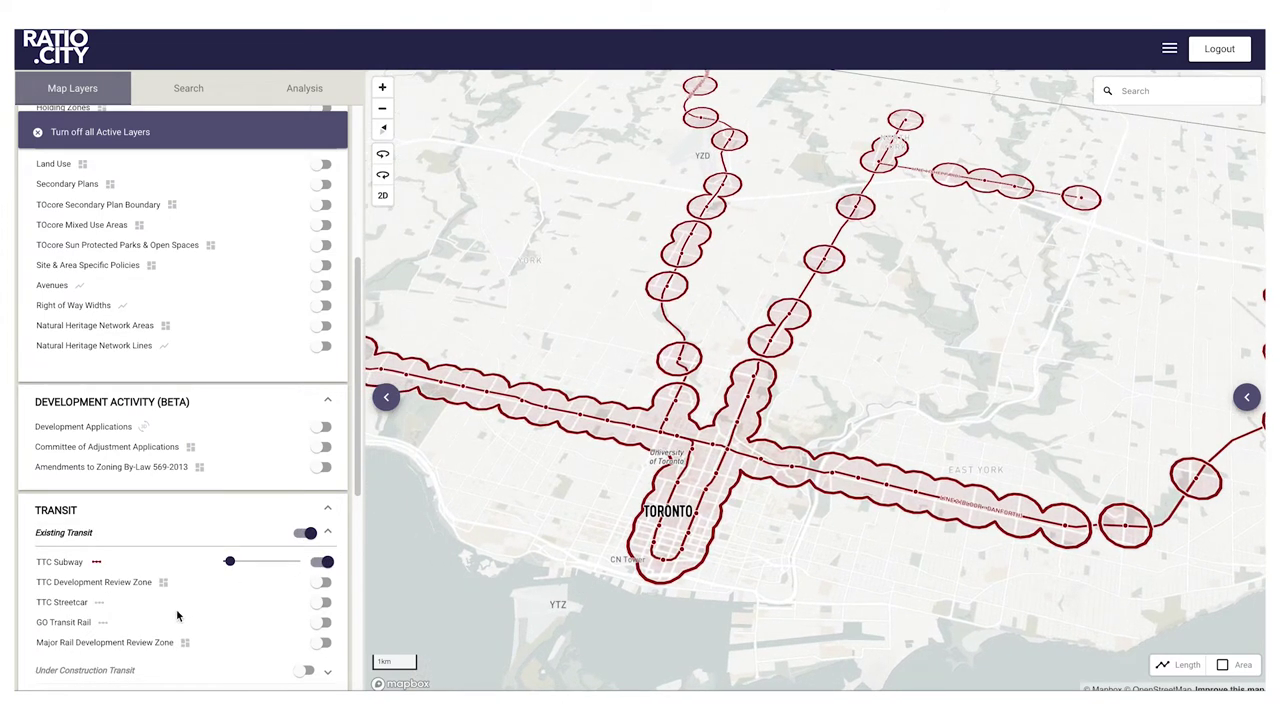
{"action": "left_click", "coordinate": [321, 624]}
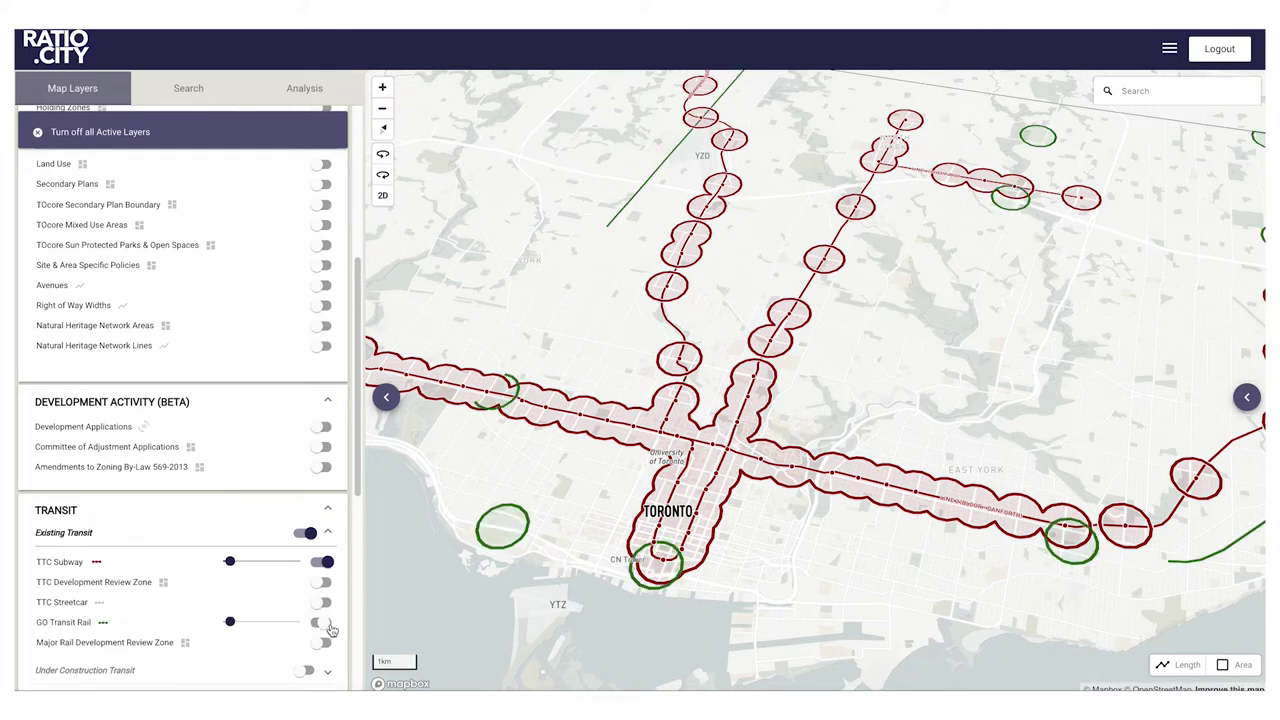
{"action": "scroll", "coordinate": [269, 628], "scroll_direction": "down", "scroll_amount": 3}
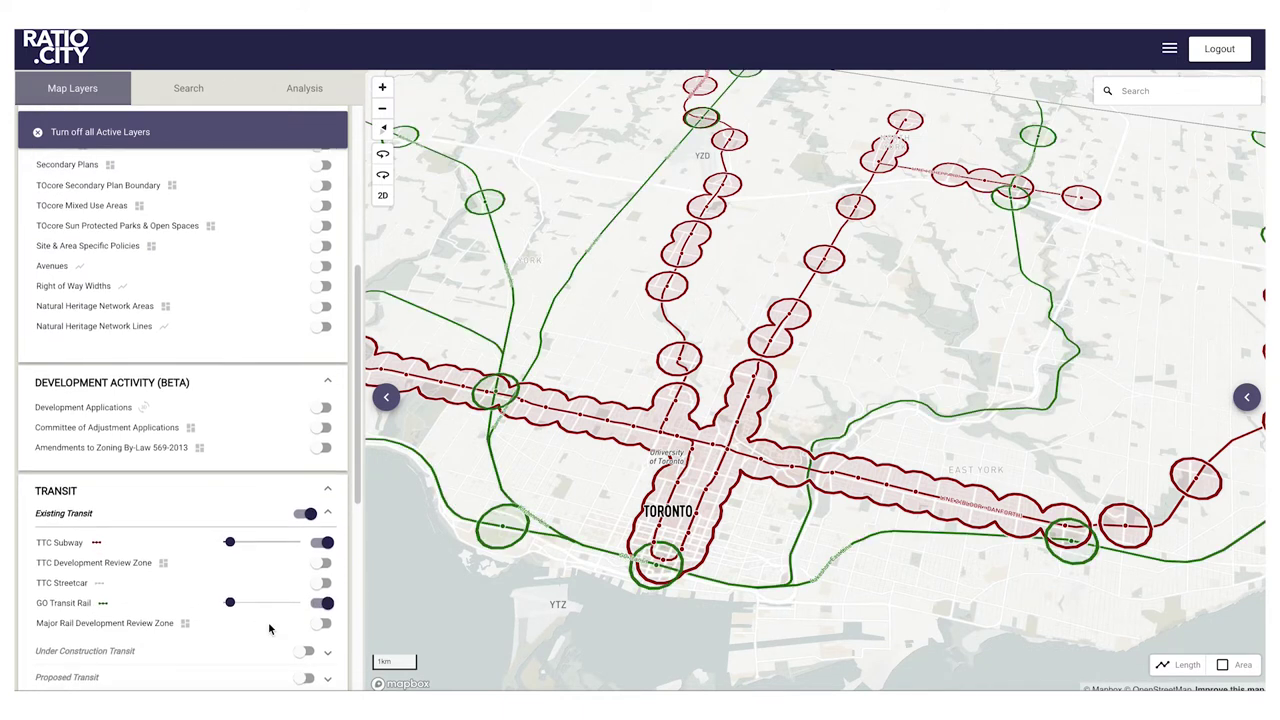
{"action": "left_click", "coordinate": [323, 526]}
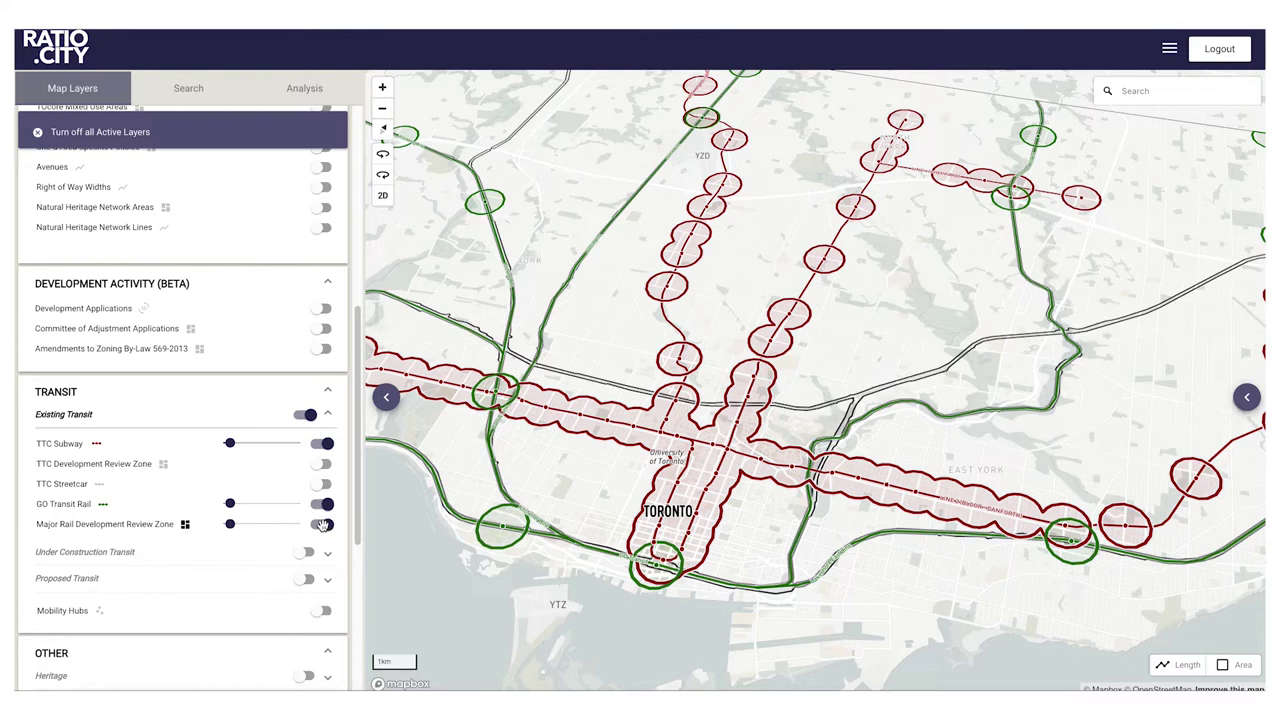
Step: Add all Under Construction Transit and Proposed Transit layers to the map
{"action": "left_click", "coordinate": [306, 553]}
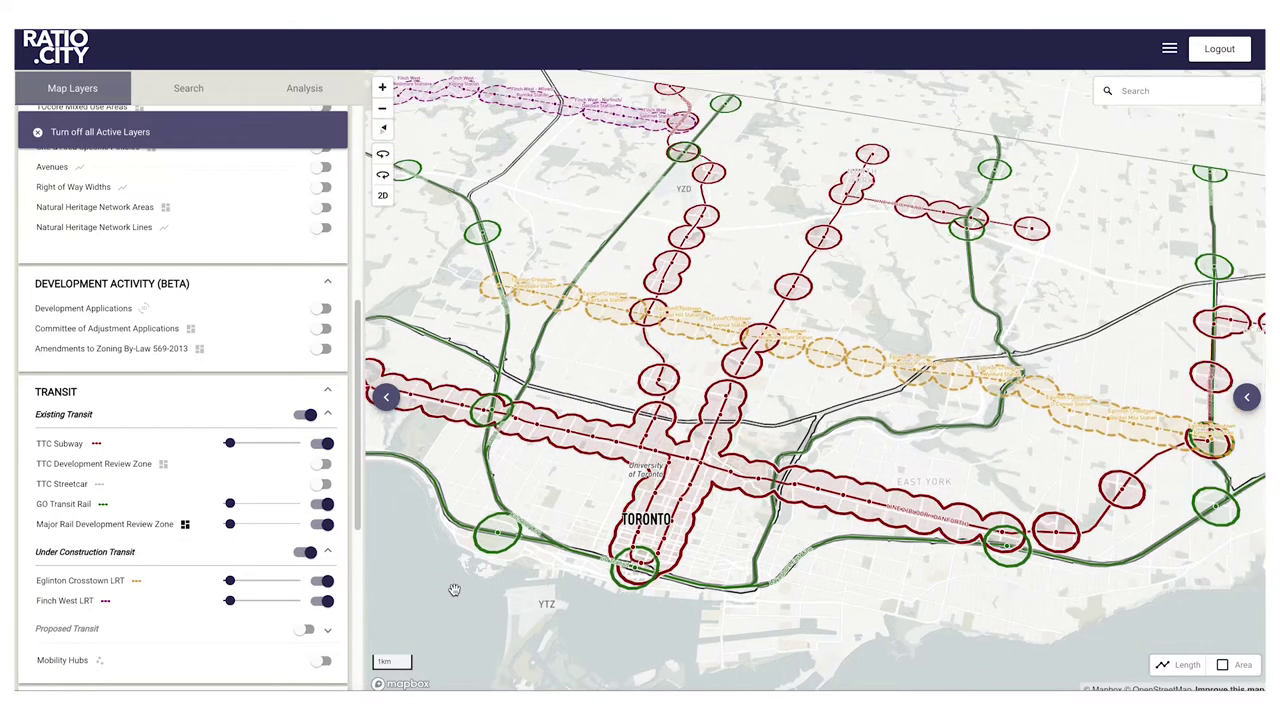
{"action": "scroll", "coordinate": [255, 641], "scroll_direction": "down", "scroll_amount": 1}
{"action": "scroll", "coordinate": [255, 641], "scroll_direction": "down", "scroll_amount": 3}
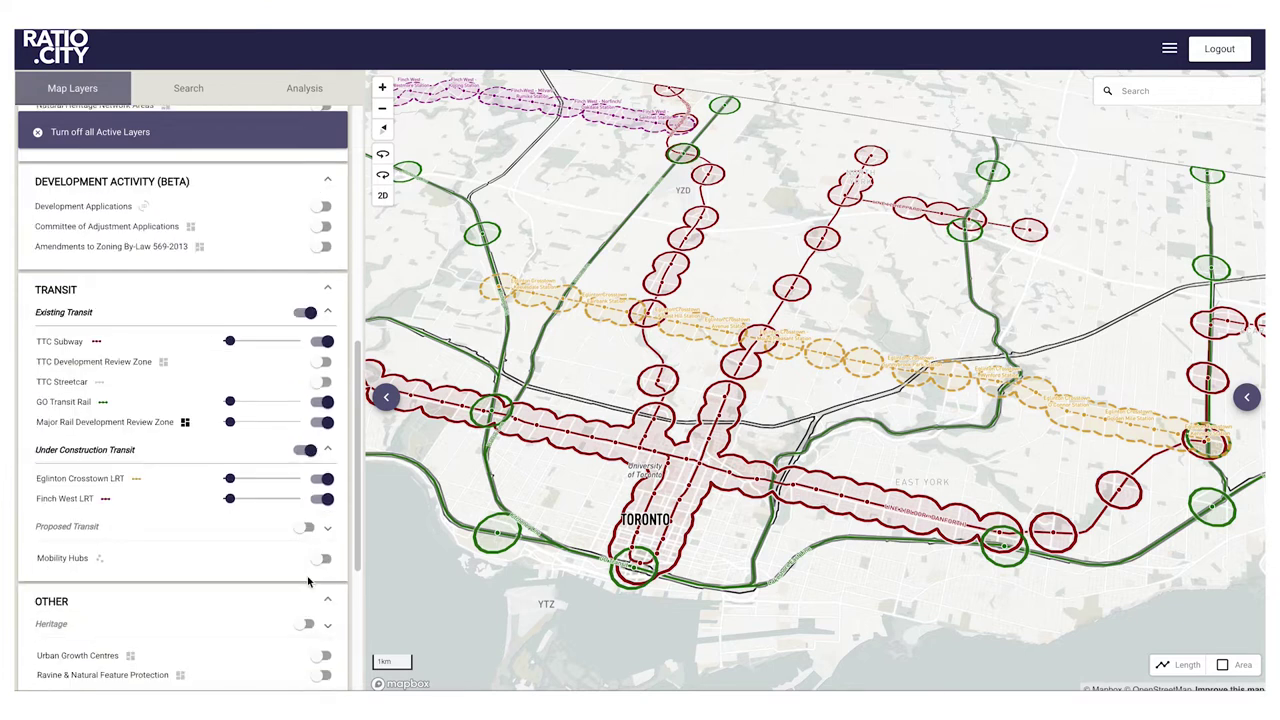
{"action": "left_click", "coordinate": [306, 527]}
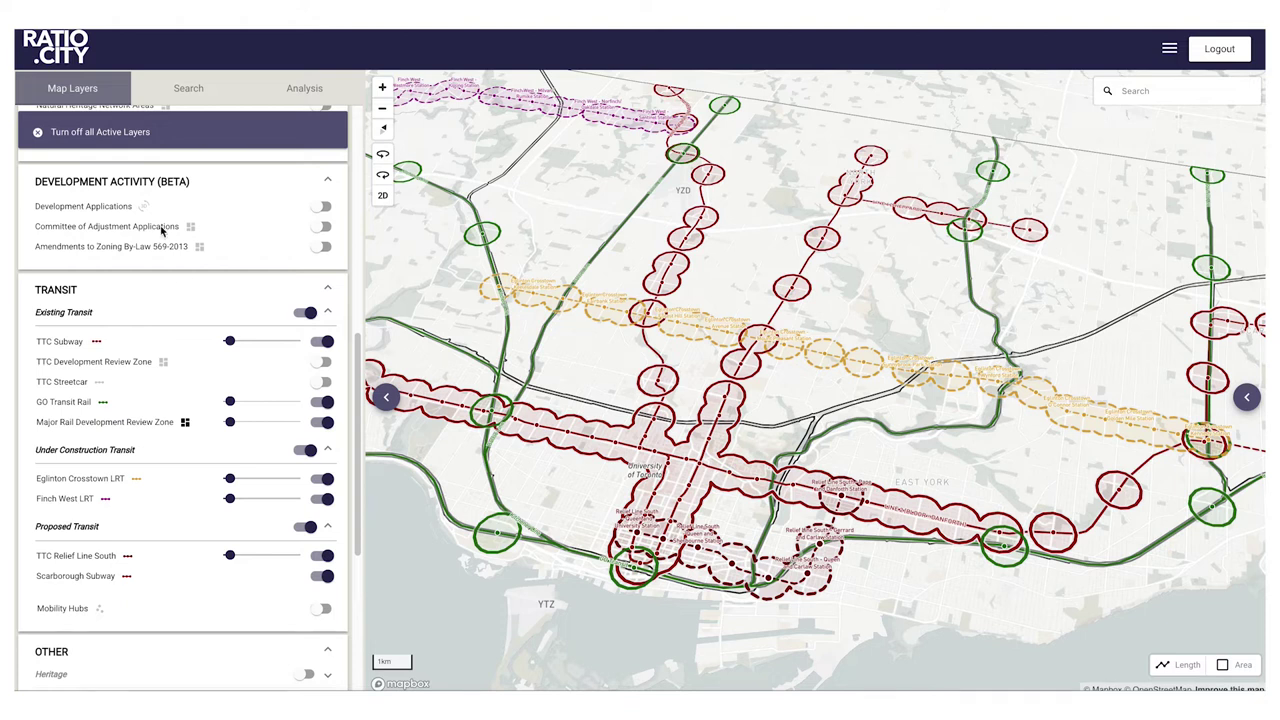
Step: Turn off all active layers and display the Heritage Districts and Heritage Register layers
{"action": "left_click", "coordinate": [105, 141]}
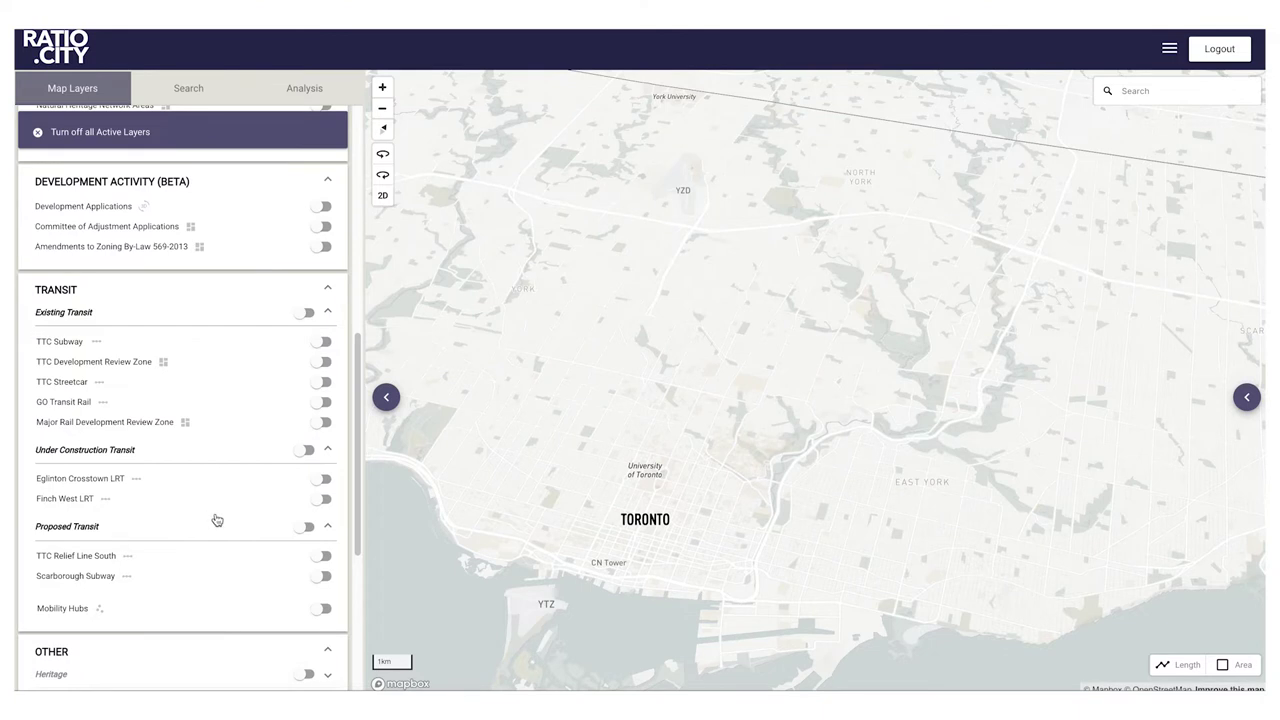
{"action": "scroll", "coordinate": [210, 520], "scroll_direction": "down", "scroll_amount": 2}
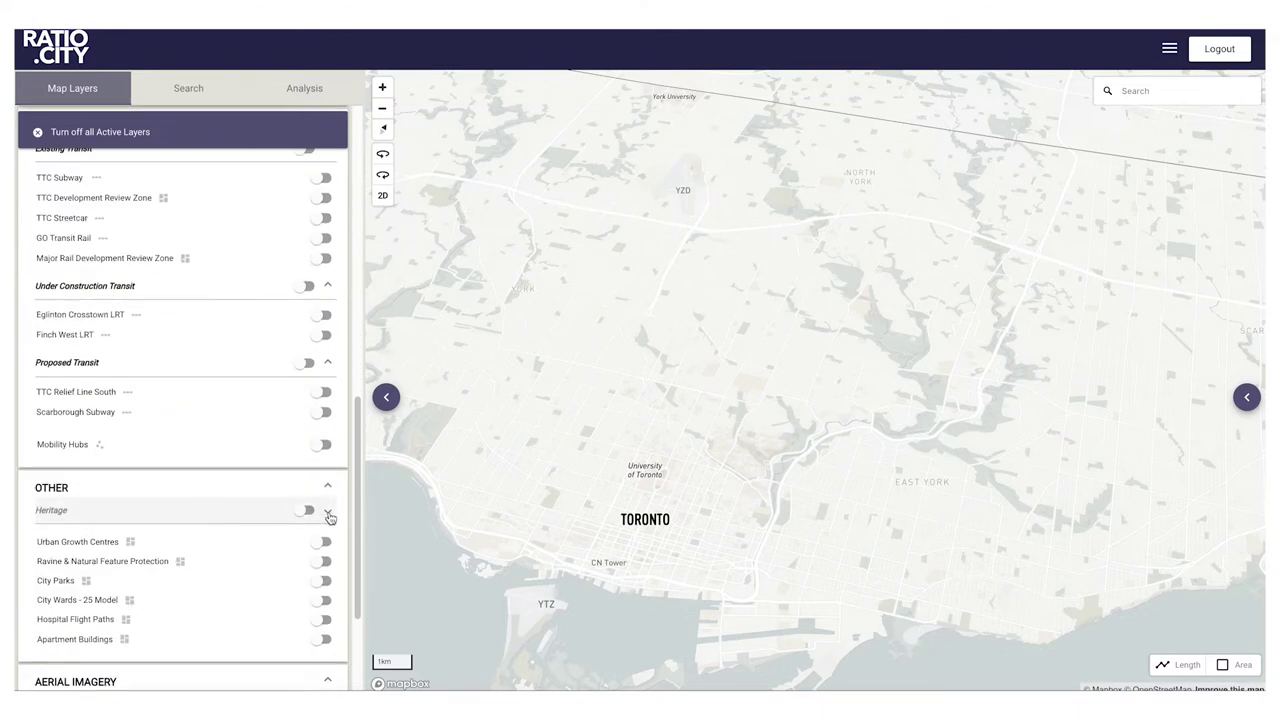
{"action": "left_click", "coordinate": [328, 514]}
{"action": "left_click", "coordinate": [323, 539]}
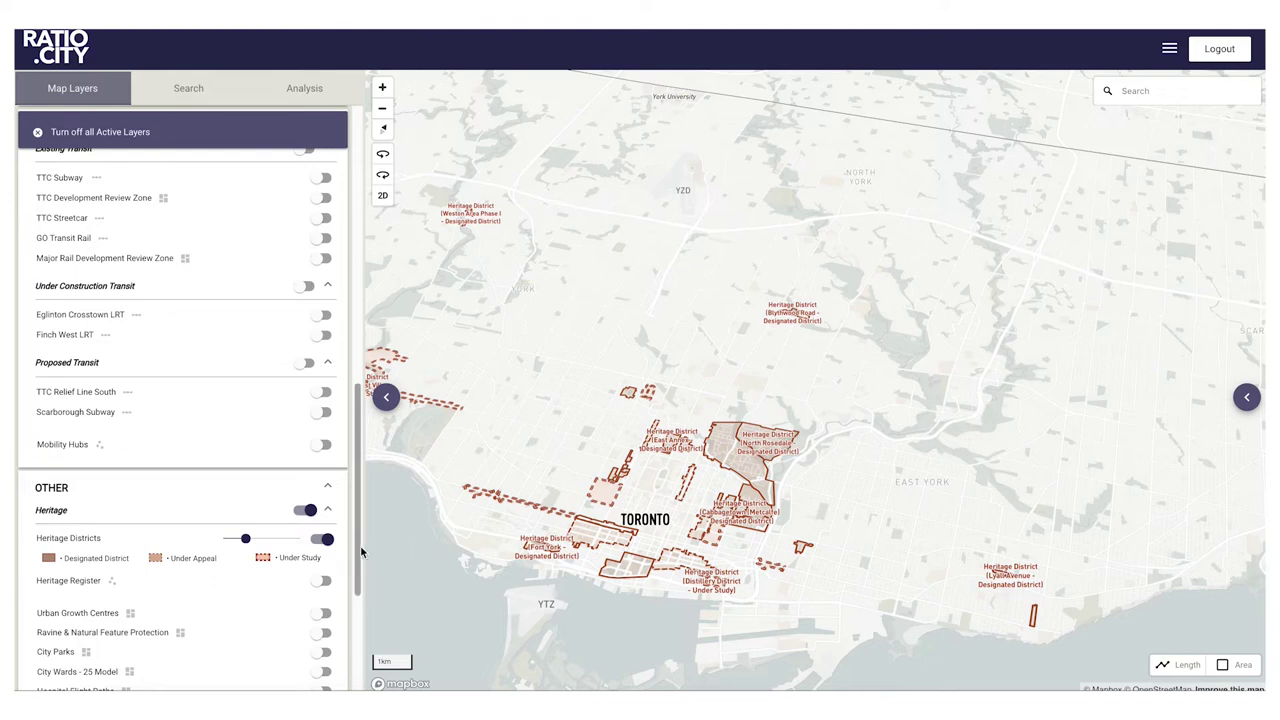
{"action": "left_click", "coordinate": [322, 580]}
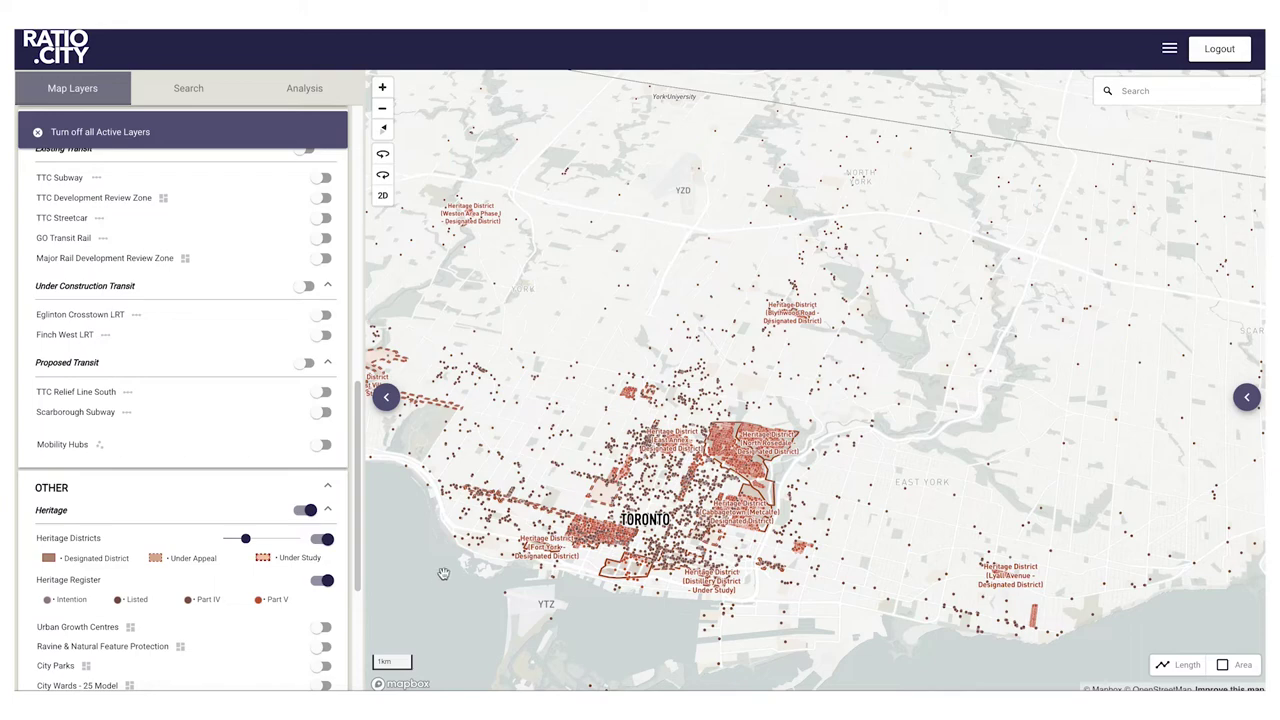
Step: View the details of a listed heritage property on Shuter Street near Mutual Street, and turn off the Heritage layers
{"action": "scroll", "coordinate": [694, 543], "scroll_direction": "up", "scroll_amount": 5}
{"action": "scroll", "coordinate": [688, 543], "scroll_direction": "up", "scroll_amount": 4}
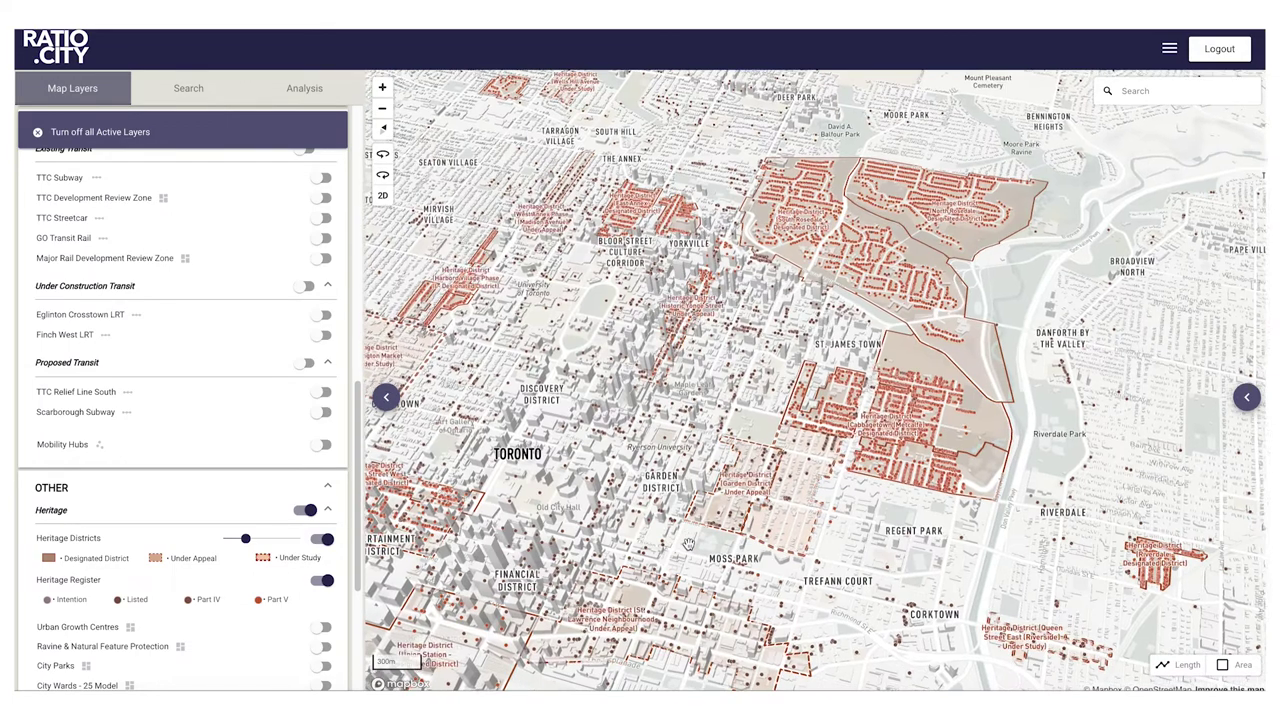
{"action": "scroll", "coordinate": [671, 522], "scroll_direction": "up", "scroll_amount": 5}
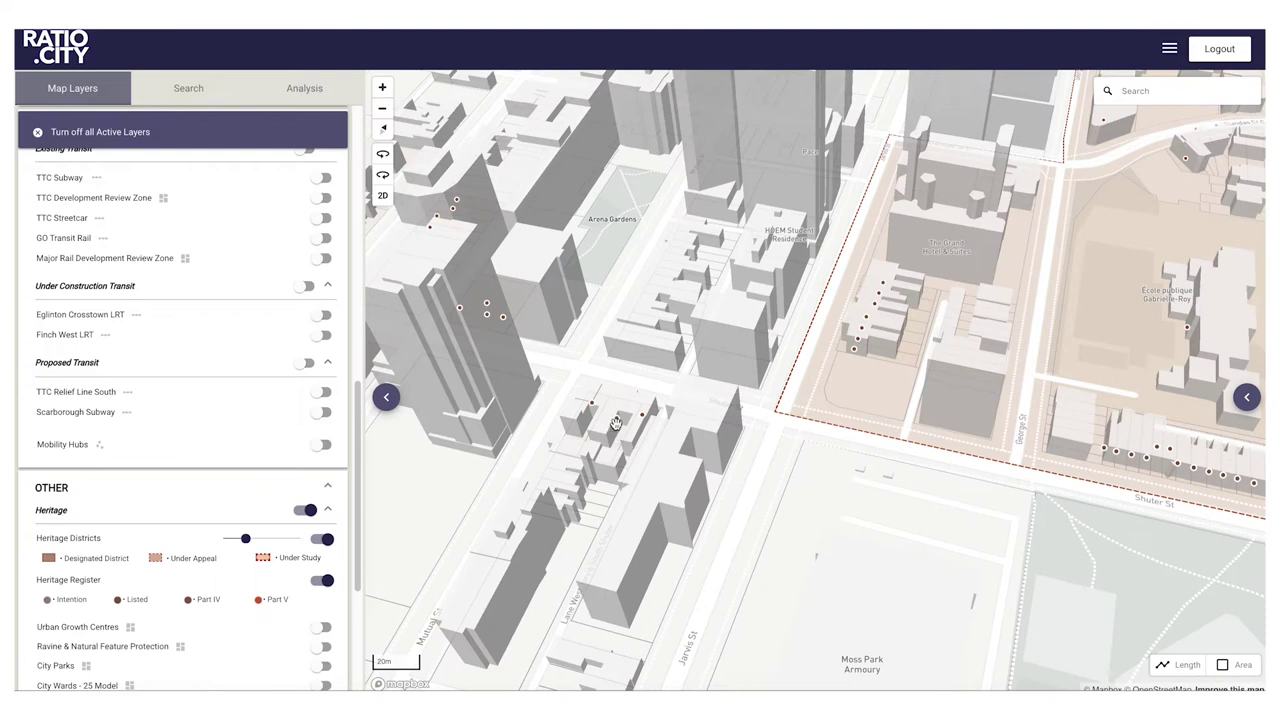
{"action": "left_click", "coordinate": [616, 423]}
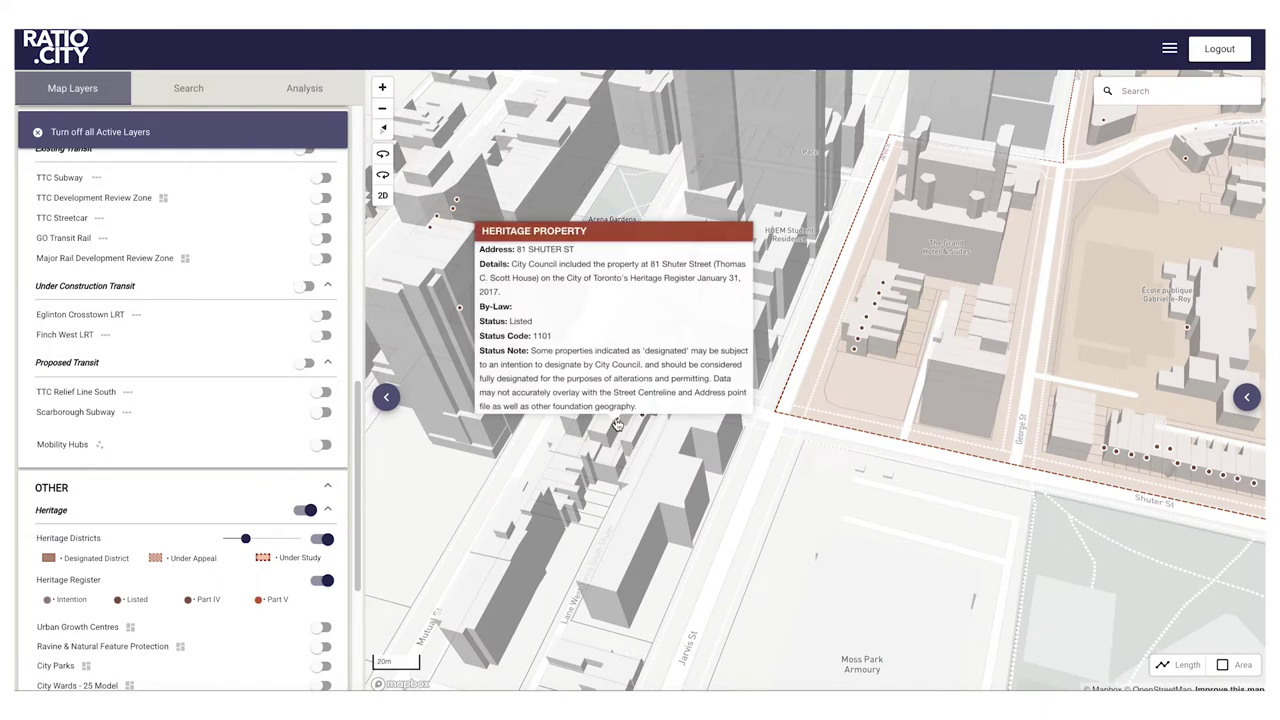
{"action": "left_click", "coordinate": [305, 510]}
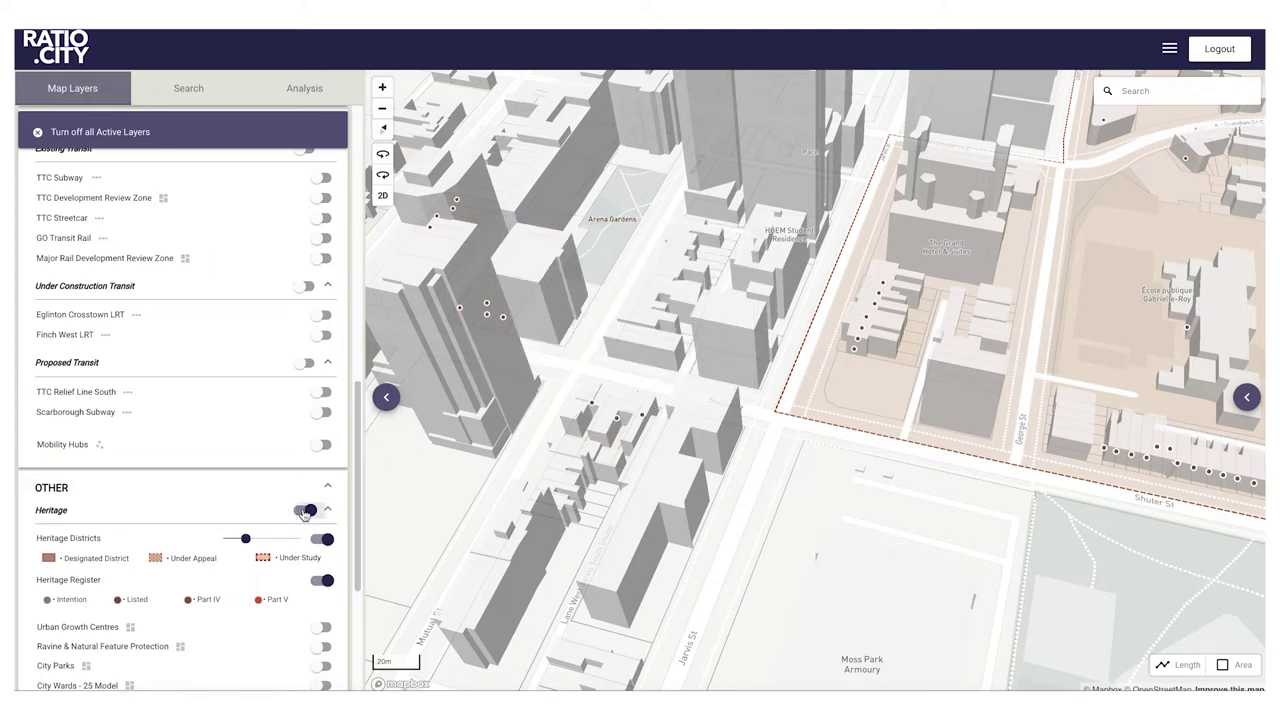
Step: Show the Urban Growth Centres, Ravine & Natural Feature Protection and City Parks layers across the wider Toronto area
{"action": "scroll", "coordinate": [582, 591], "scroll_direction": "down", "scroll_amount": 10}
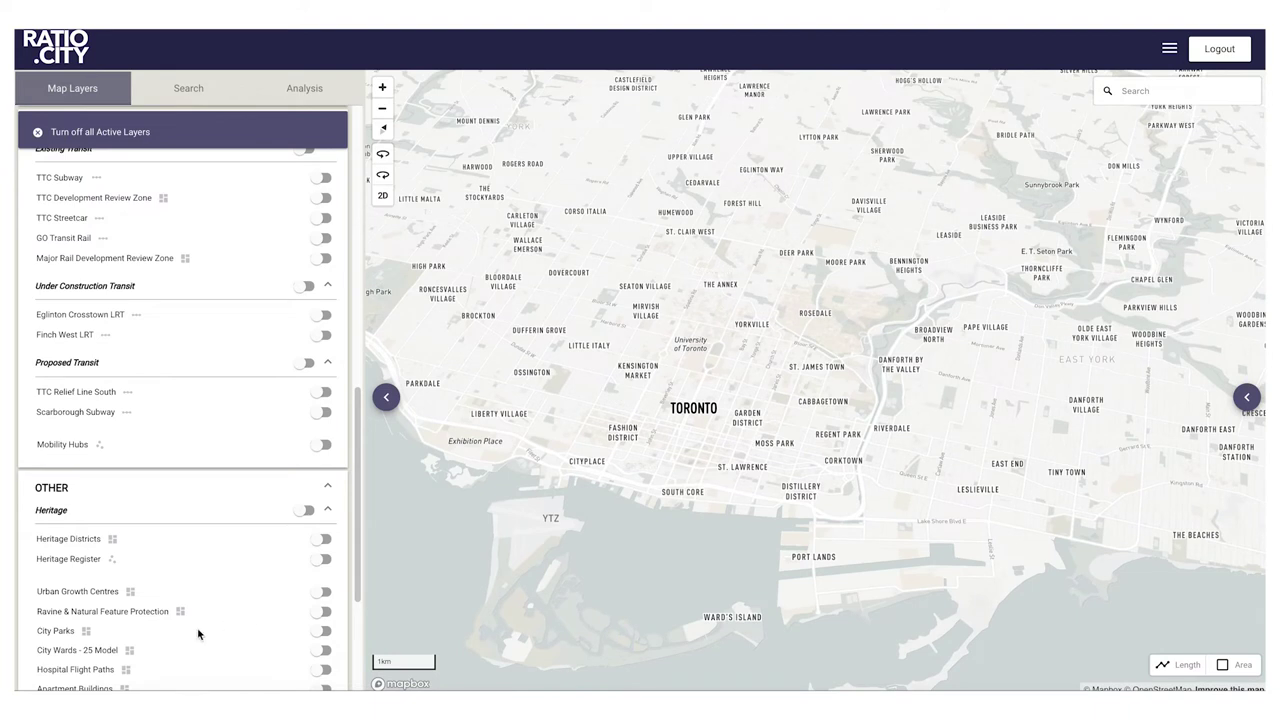
{"action": "left_click", "coordinate": [322, 592]}
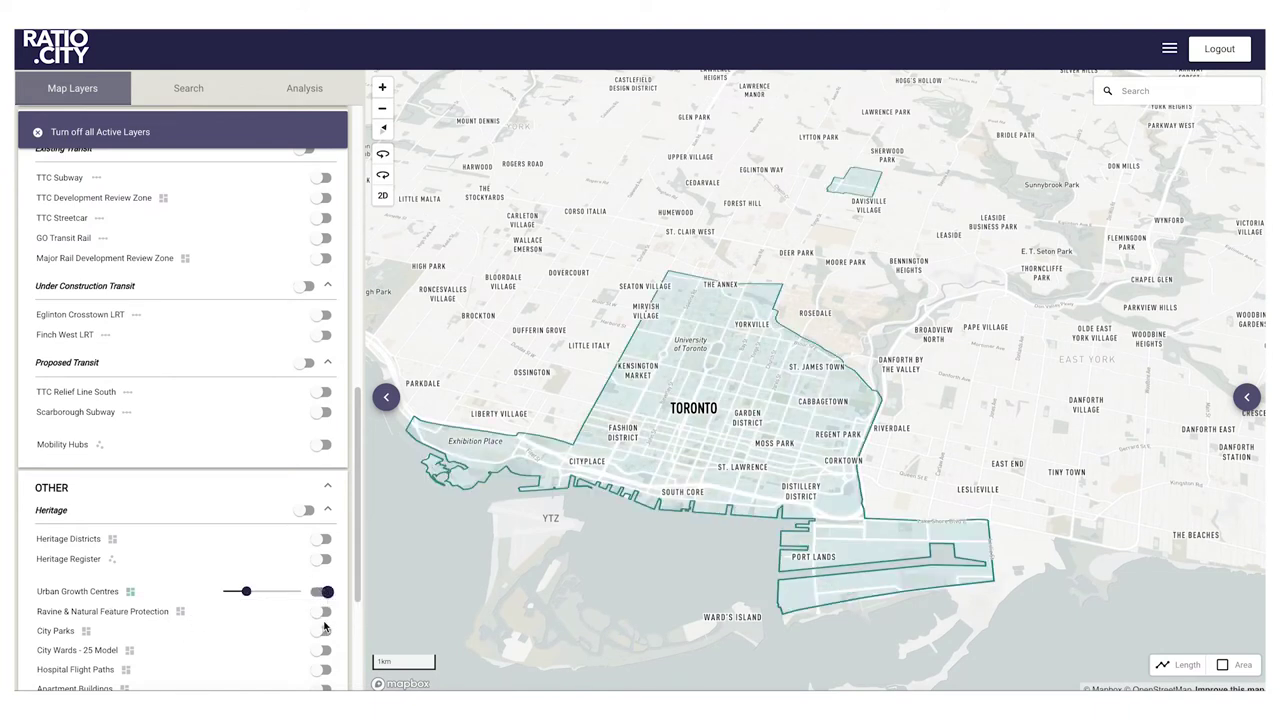
{"action": "left_click", "coordinate": [323, 613]}
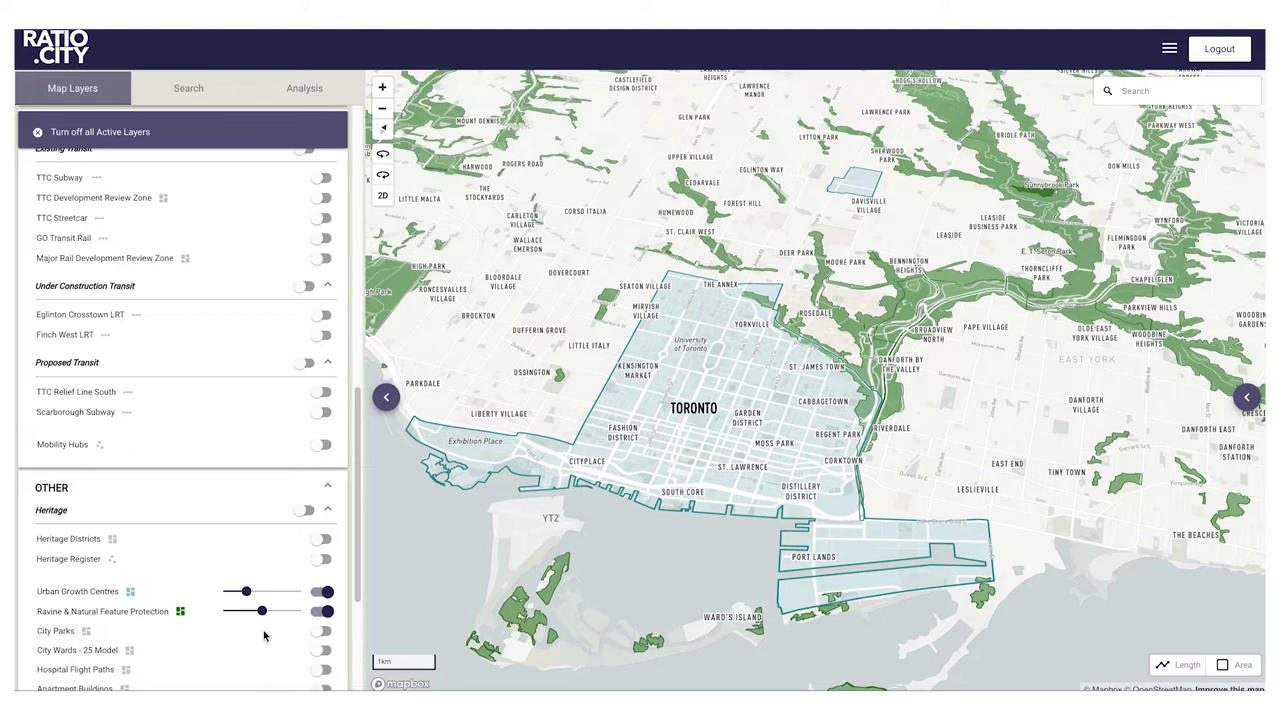
{"action": "left_click", "coordinate": [322, 632]}
{"action": "scroll", "coordinate": [259, 657], "scroll_direction": "down", "scroll_amount": 1}
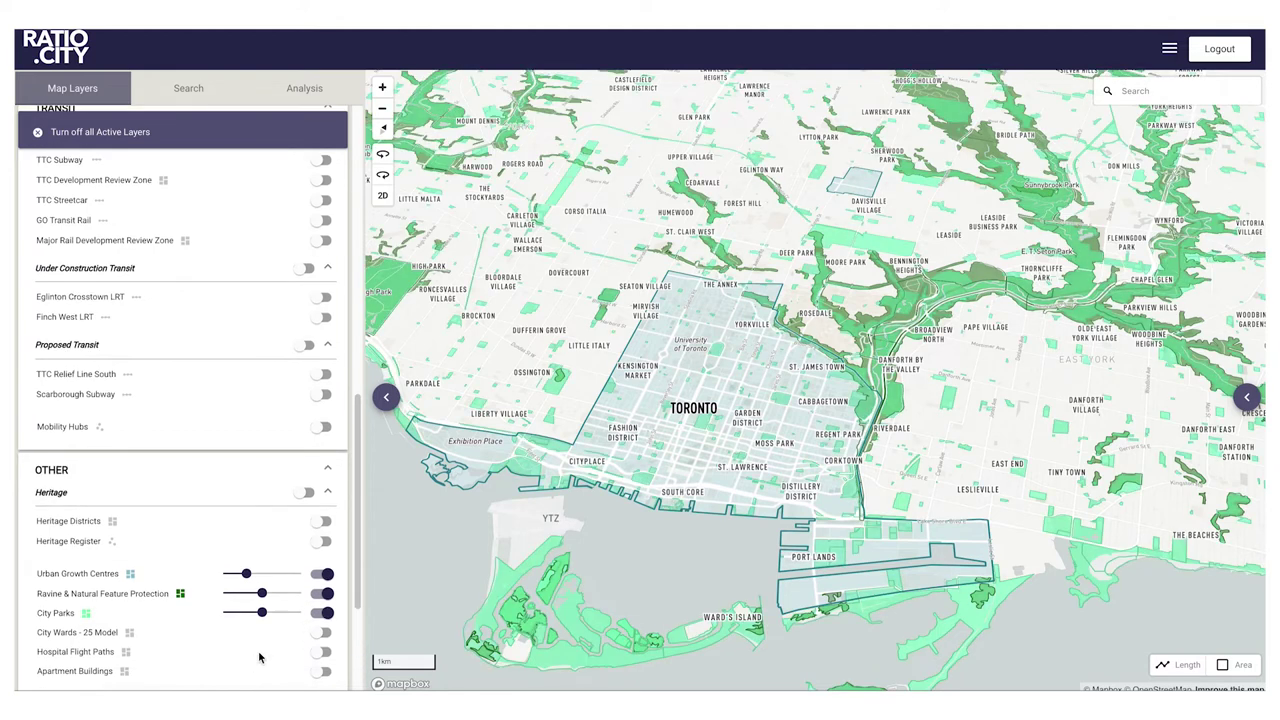
Step: Add the City Wards - 25 Model, Hospital Flight Paths and Apartment Buildings layers to the map
{"action": "left_click", "coordinate": [323, 633]}
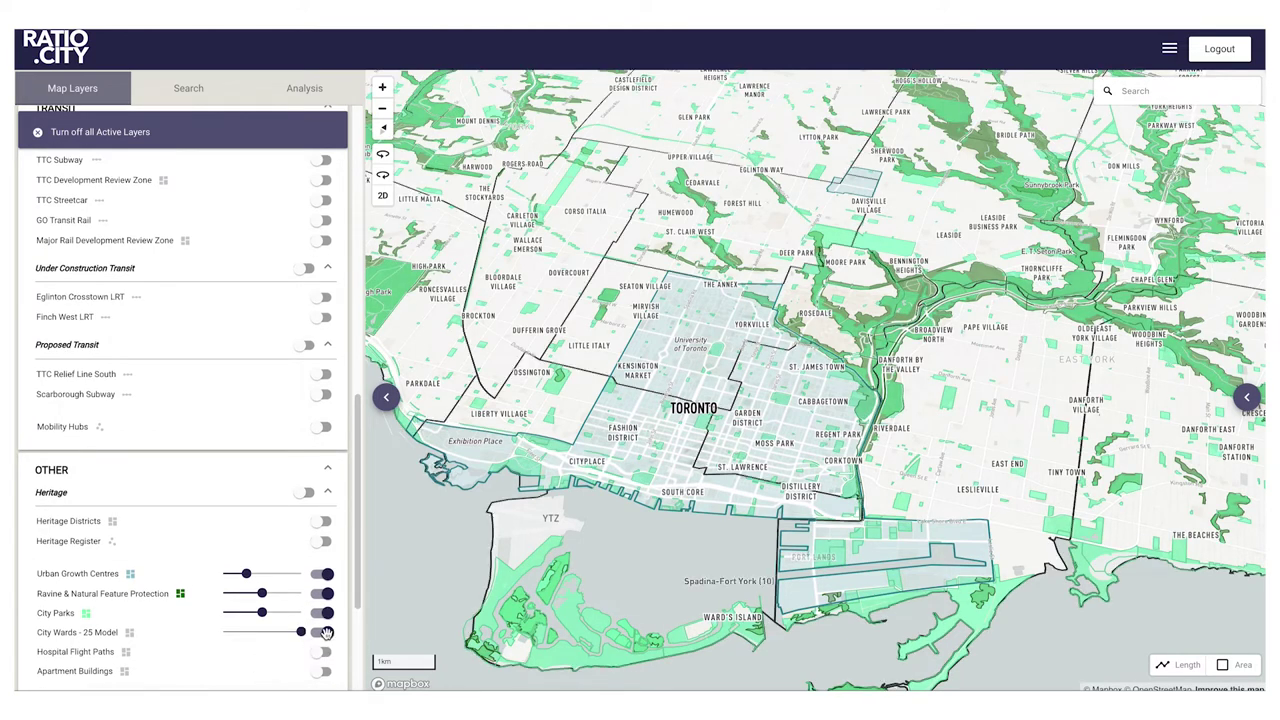
{"action": "scroll", "coordinate": [290, 658], "scroll_direction": "down", "scroll_amount": 1}
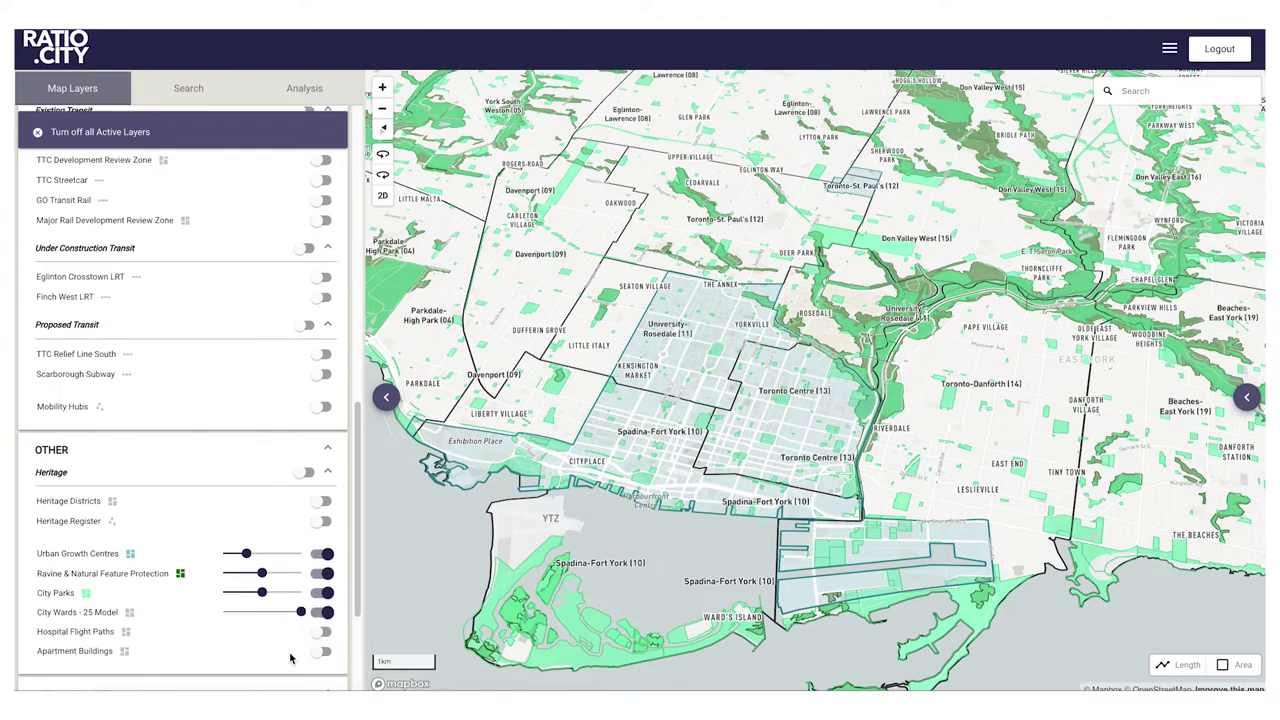
{"action": "left_click", "coordinate": [321, 633]}
{"action": "left_click", "coordinate": [326, 653]}
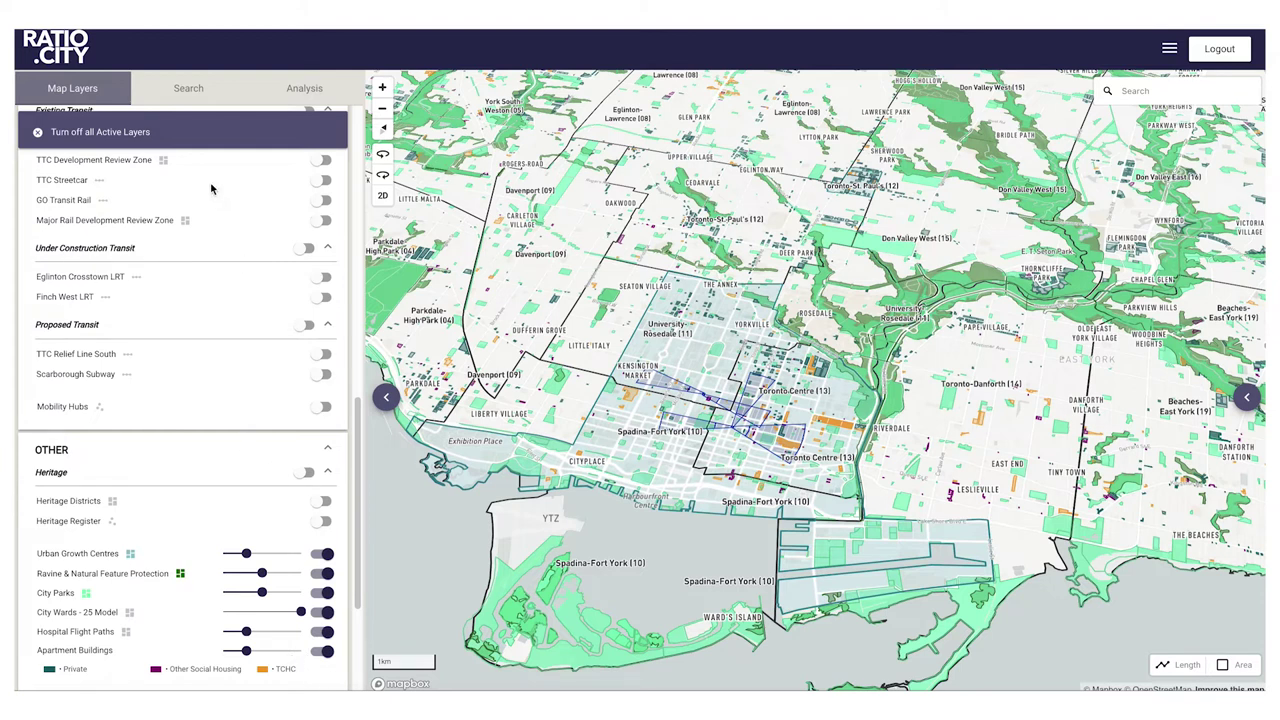
Step: Turn off all active layers and display only the Urban Growth Centres layer
{"action": "left_click", "coordinate": [166, 141]}
{"action": "scroll", "coordinate": [269, 533], "scroll_direction": "down", "scroll_amount": 1}
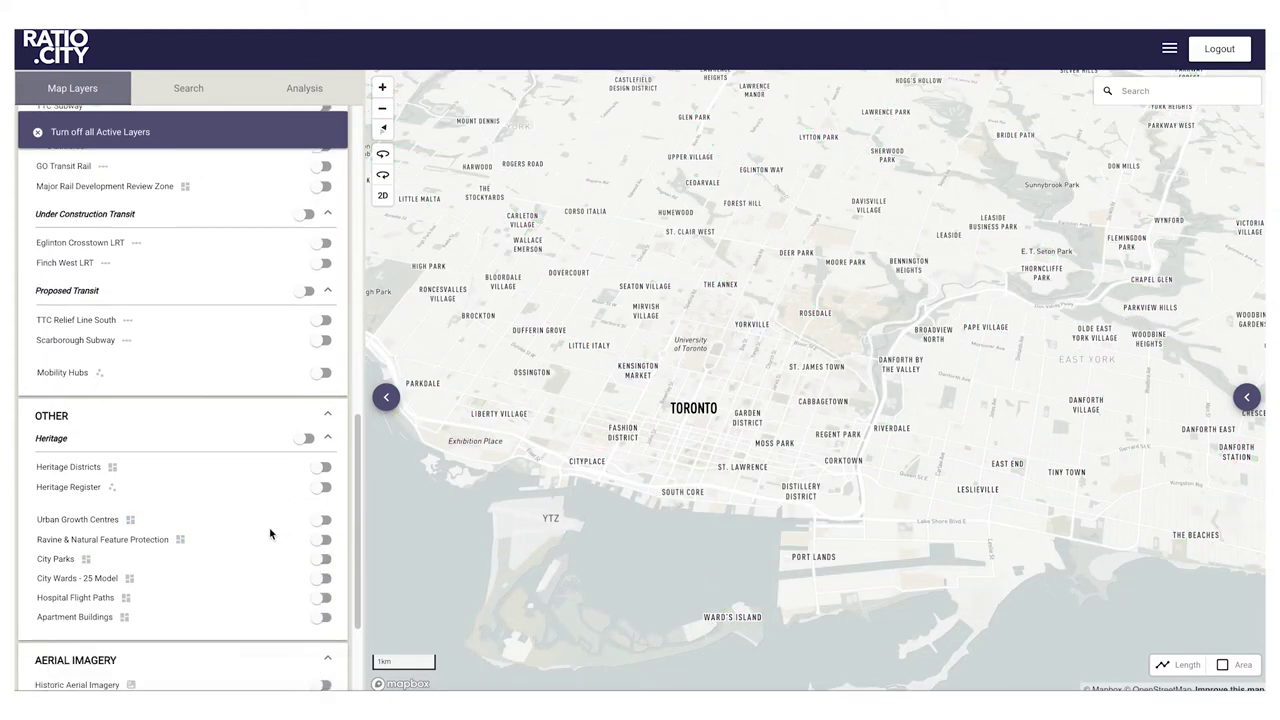
{"action": "scroll", "coordinate": [269, 533], "scroll_direction": "down", "scroll_amount": 5}
{"action": "scroll", "coordinate": [291, 503], "scroll_direction": "up", "scroll_amount": 1}
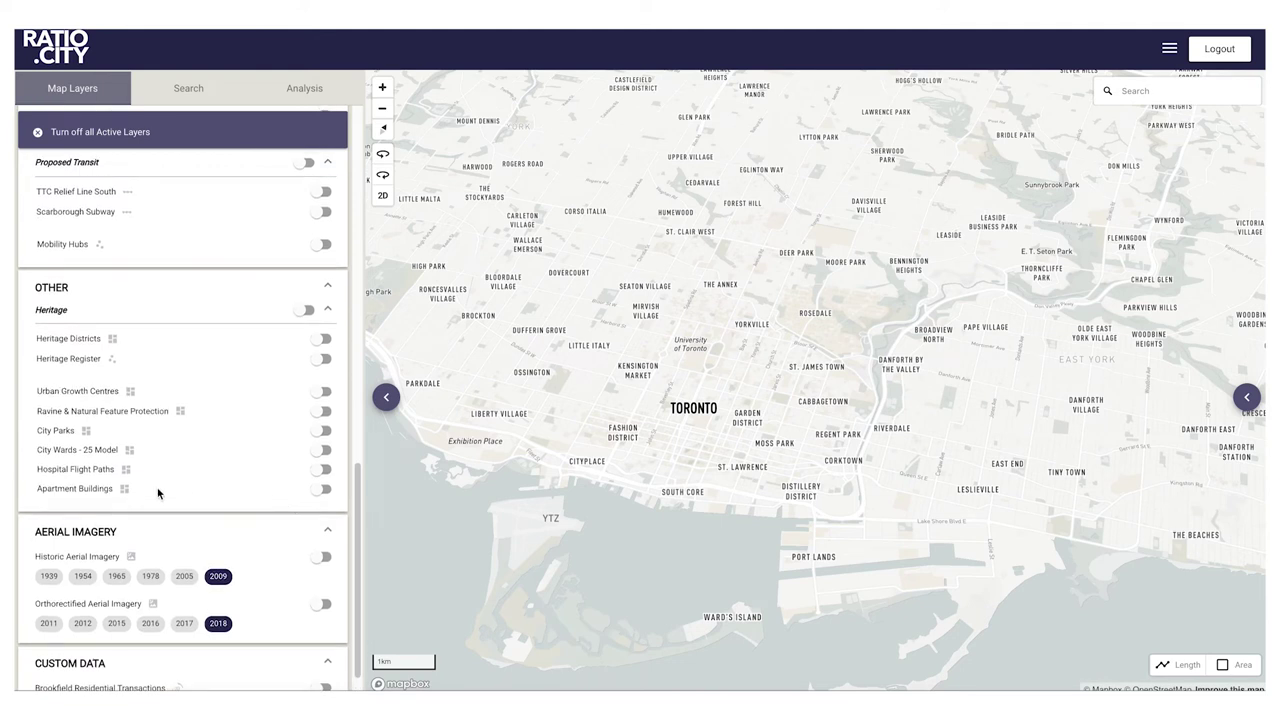
{"action": "left_click", "coordinate": [323, 392]}
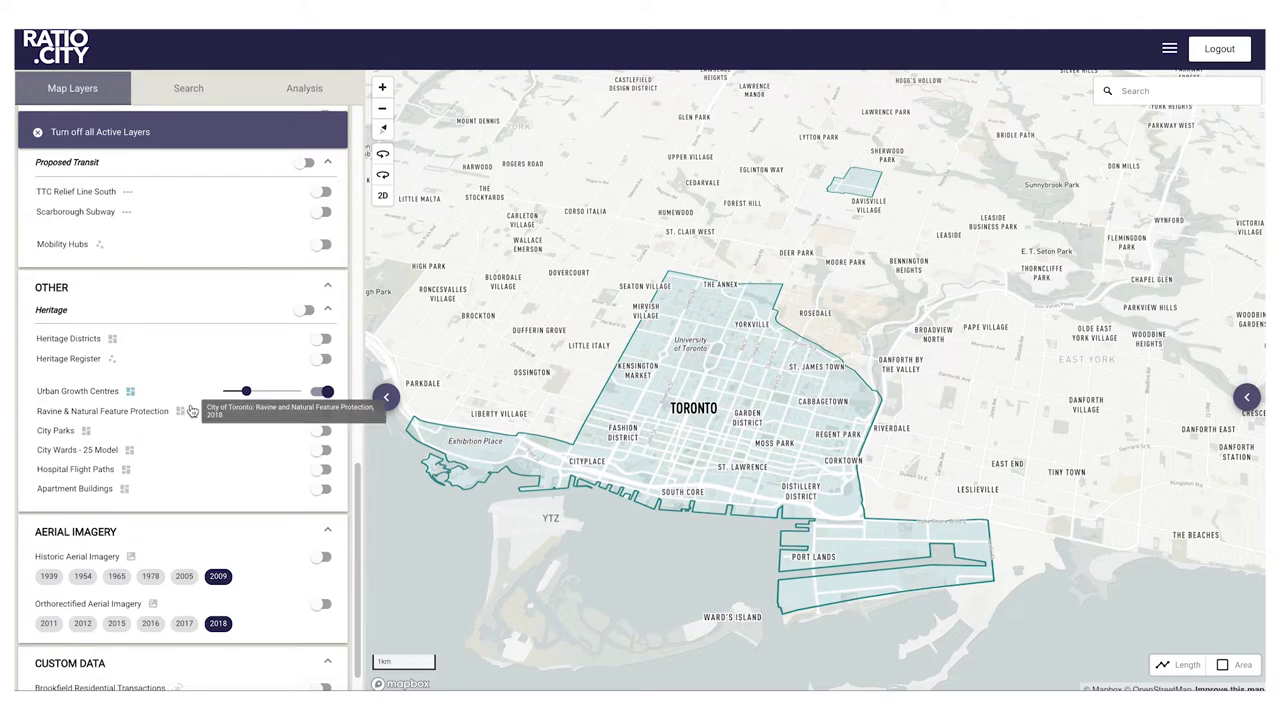
Step: Overlay the TTC Subway, GO Transit Rail and Official Plan Secondary Plans layers on the Urban Growth Centres
{"action": "scroll", "coordinate": [160, 397], "scroll_direction": "up", "scroll_amount": 1}
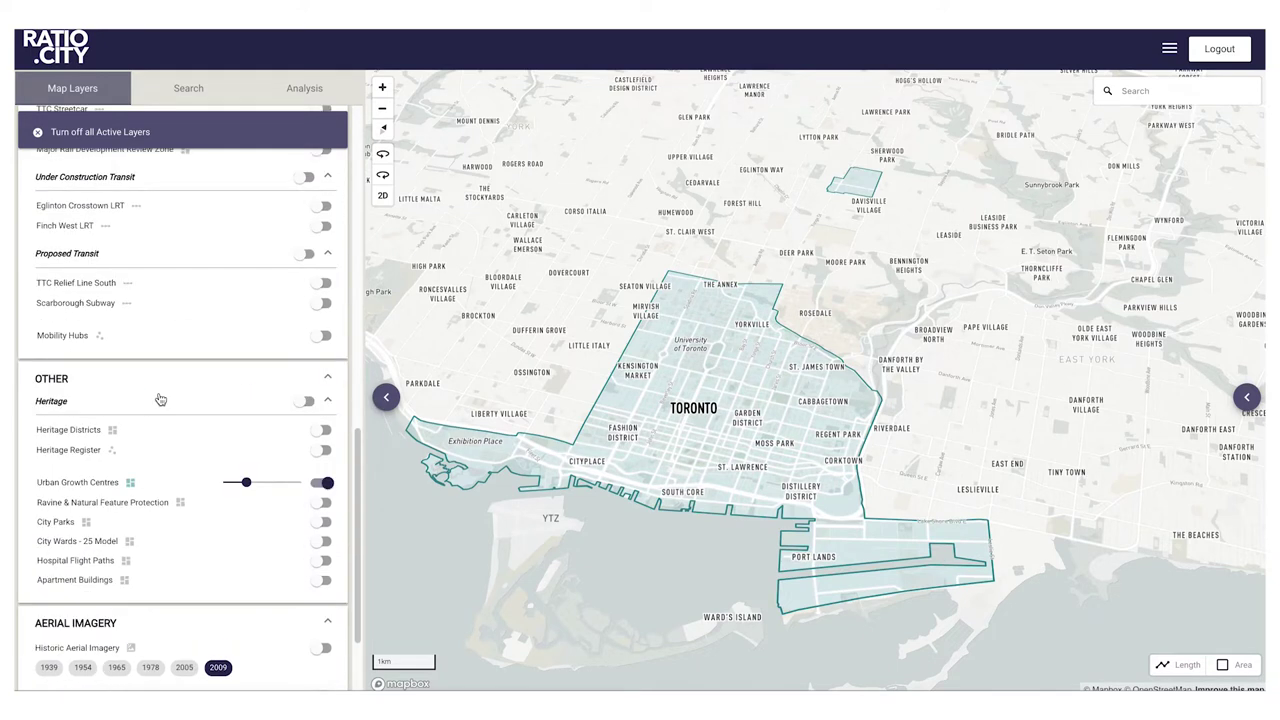
{"action": "scroll", "coordinate": [160, 399], "scroll_direction": "up", "scroll_amount": 3}
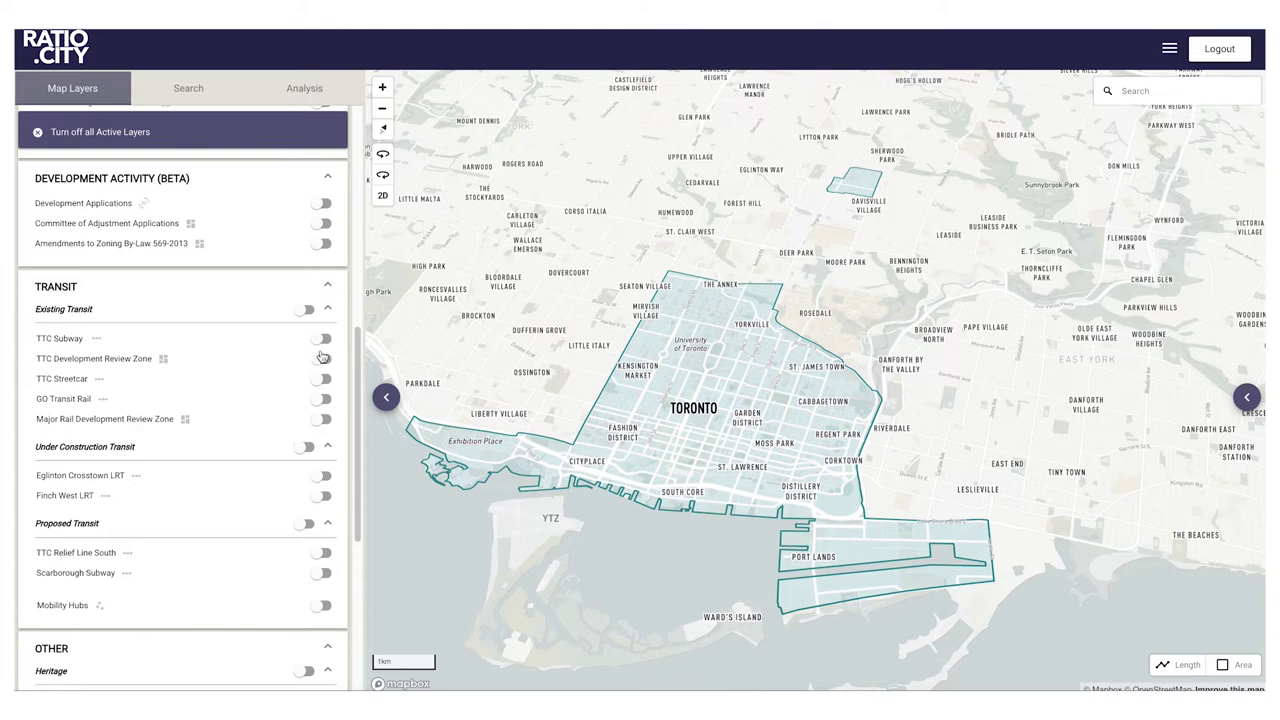
{"action": "left_click", "coordinate": [322, 339]}
{"action": "left_click", "coordinate": [322, 399]}
{"action": "scroll", "coordinate": [160, 452], "scroll_direction": "up", "scroll_amount": 1}
{"action": "scroll", "coordinate": [160, 452], "scroll_direction": "up", "scroll_amount": 2}
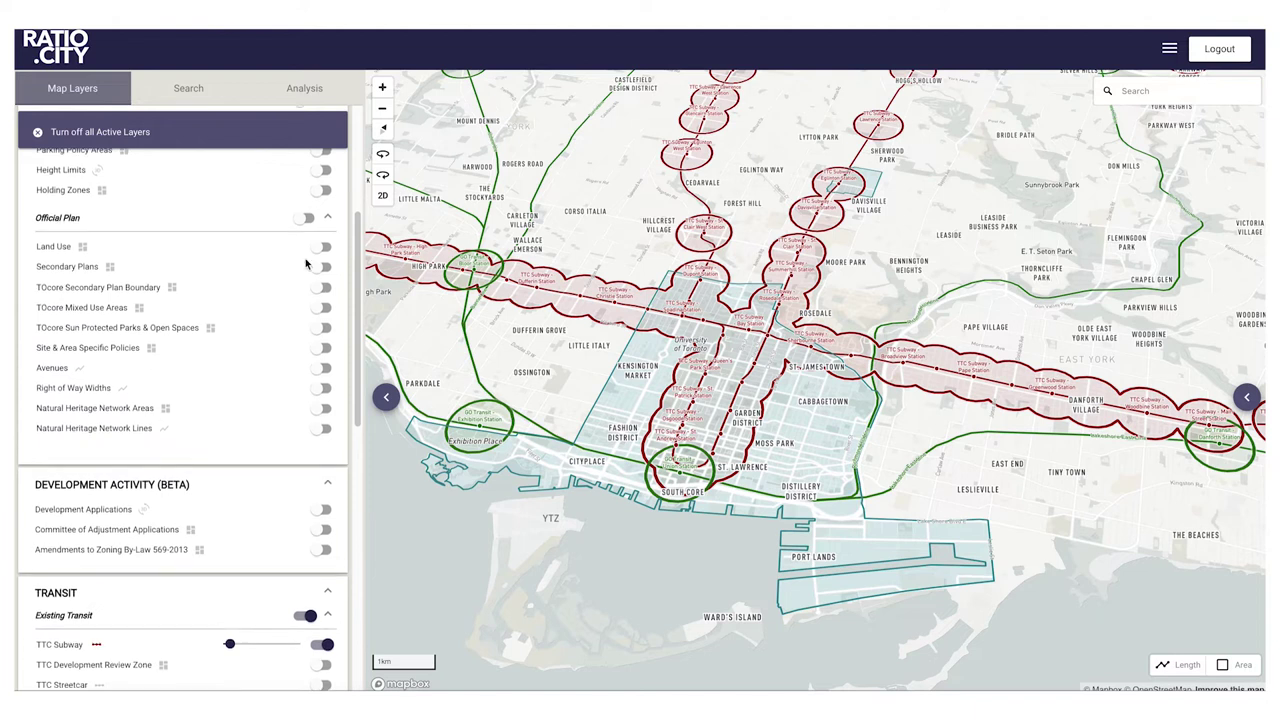
{"action": "left_click", "coordinate": [323, 267]}
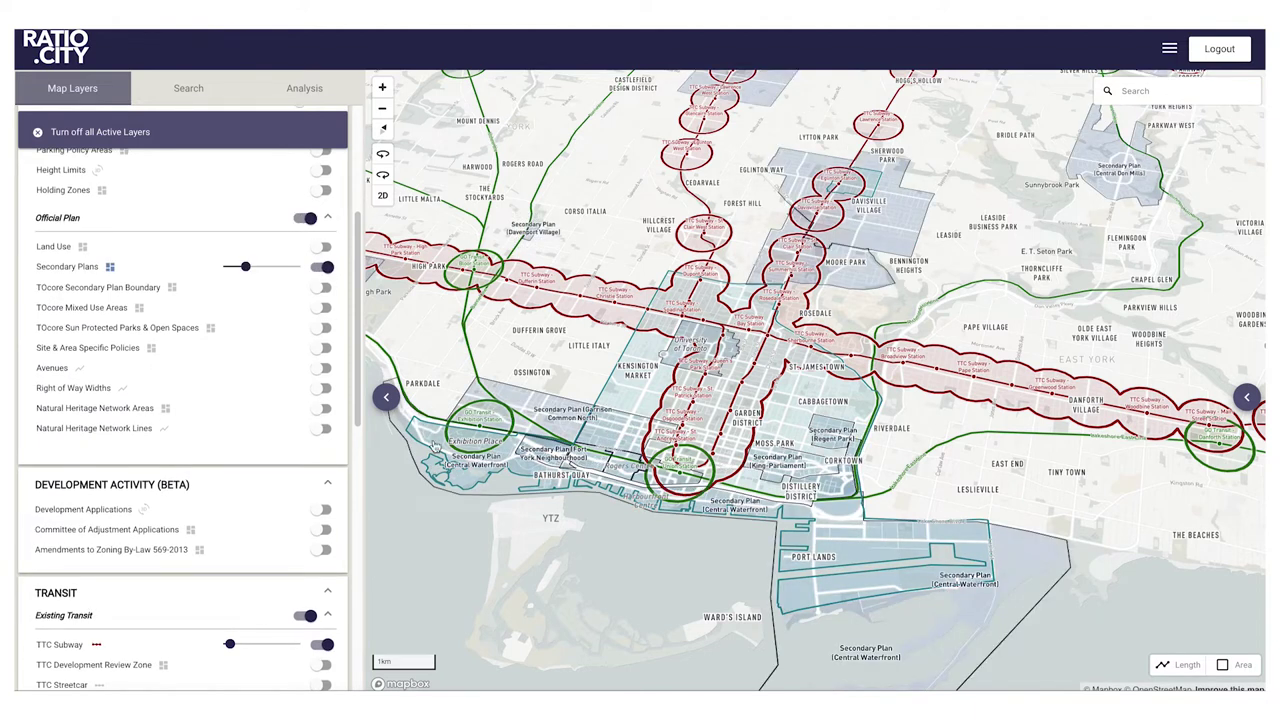
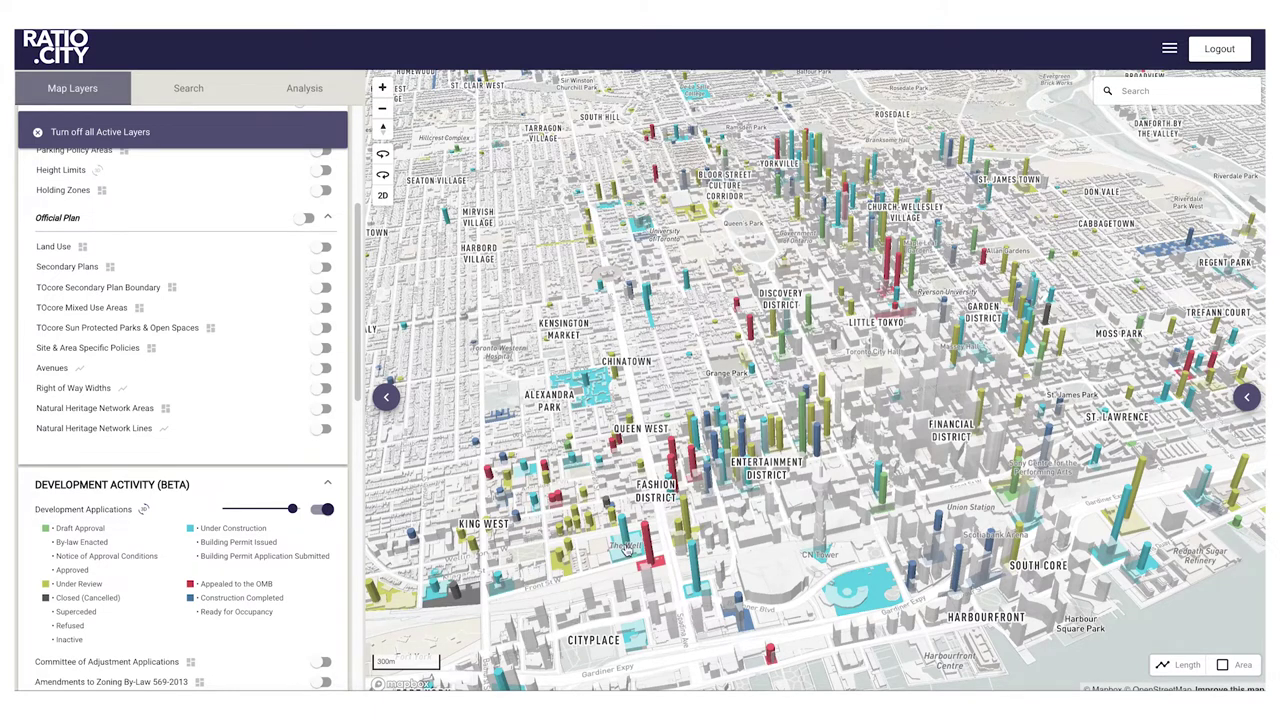
Step: Open the development application at The Well site, view its City of Toronto record and the Subdivision Approval's supporting documentation
{"action": "left_click", "coordinate": [632, 555]}
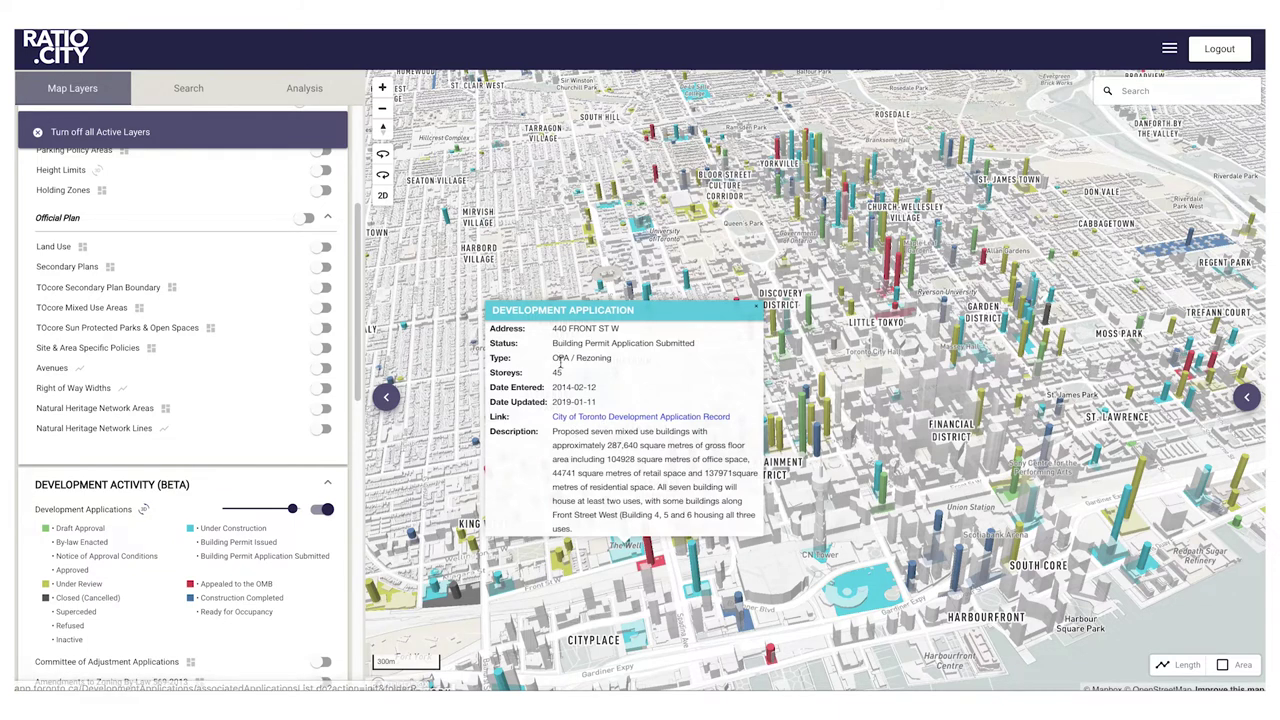
{"action": "left_click", "coordinate": [631, 419]}
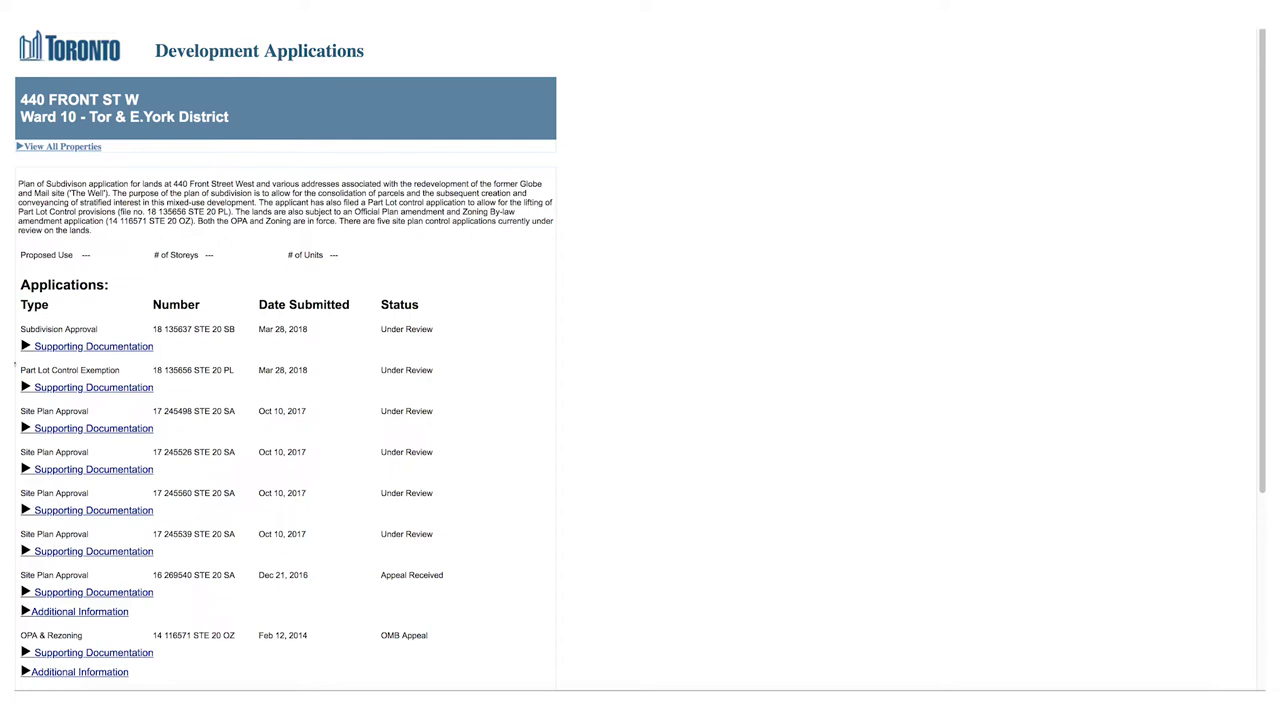
{"action": "left_click", "coordinate": [26, 347]}
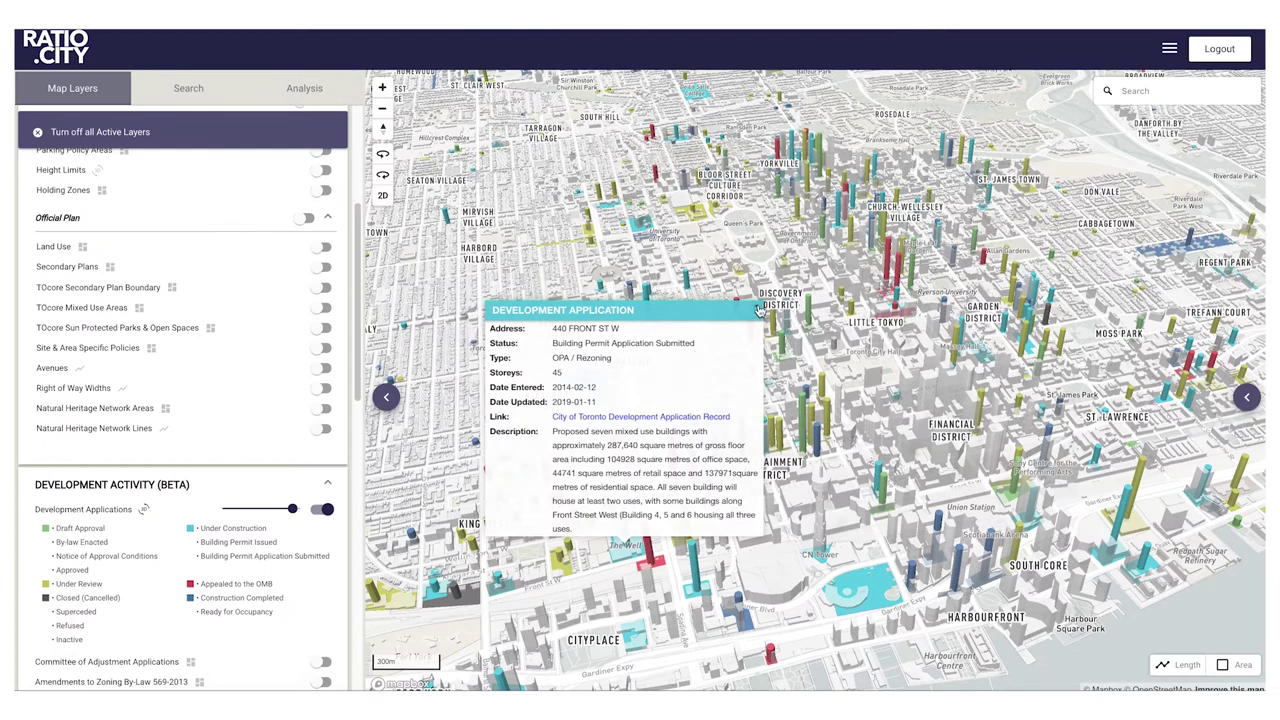
Step: Close the development application's details and turn off the Development Applications layer
{"action": "left_click", "coordinate": [758, 311]}
{"action": "left_click", "coordinate": [322, 511]}
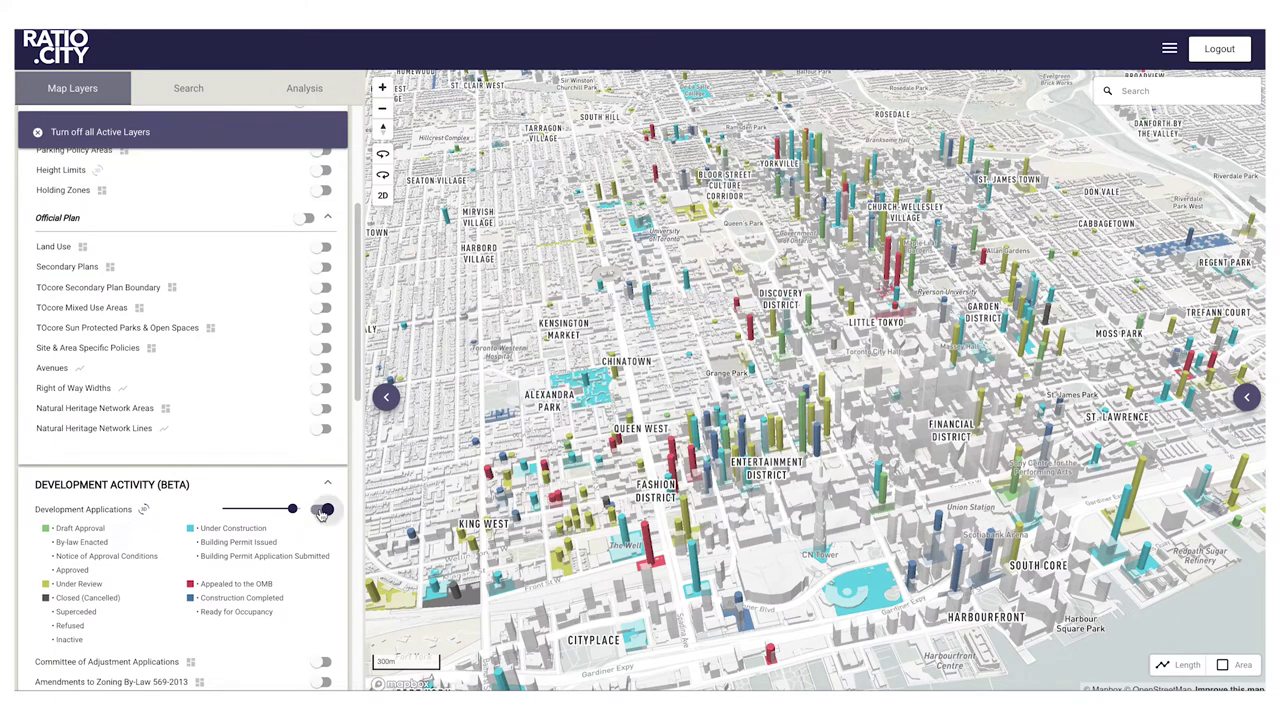
Step: Display the Committee of Adjustment Applications layer and view the details of an application just west of The Well
{"action": "left_click", "coordinate": [322, 531]}
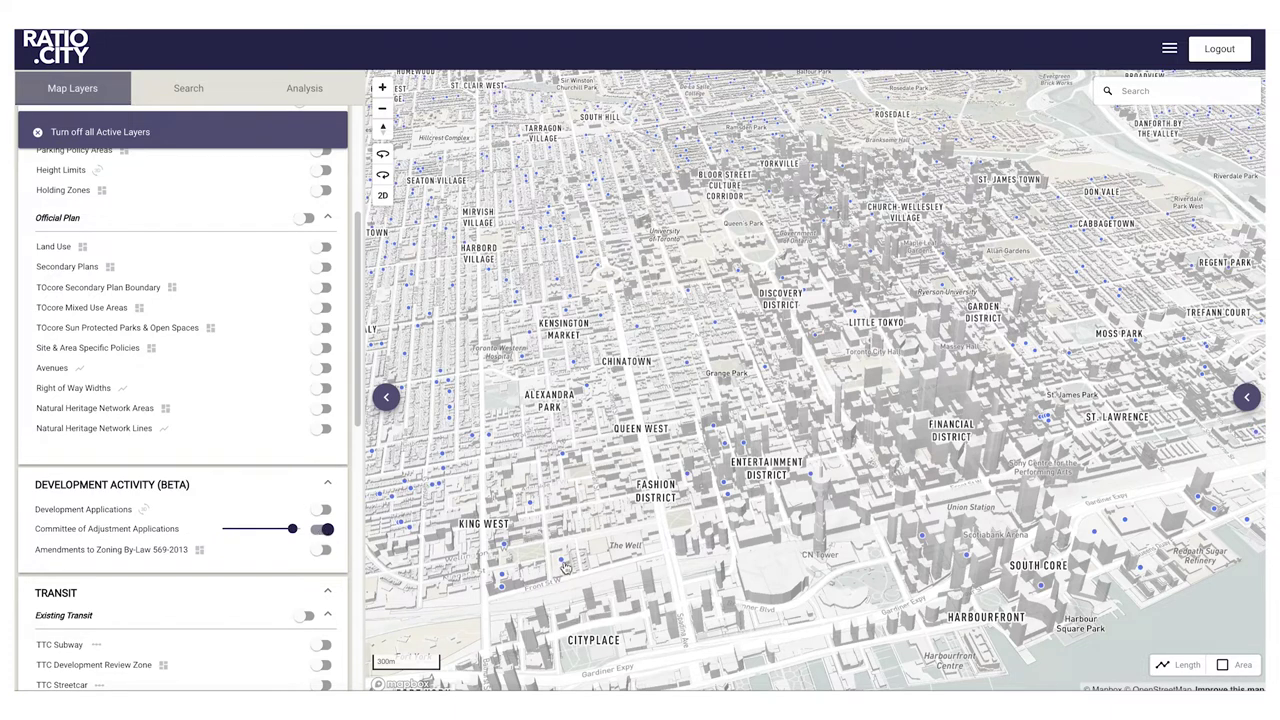
{"action": "left_click", "coordinate": [563, 562]}
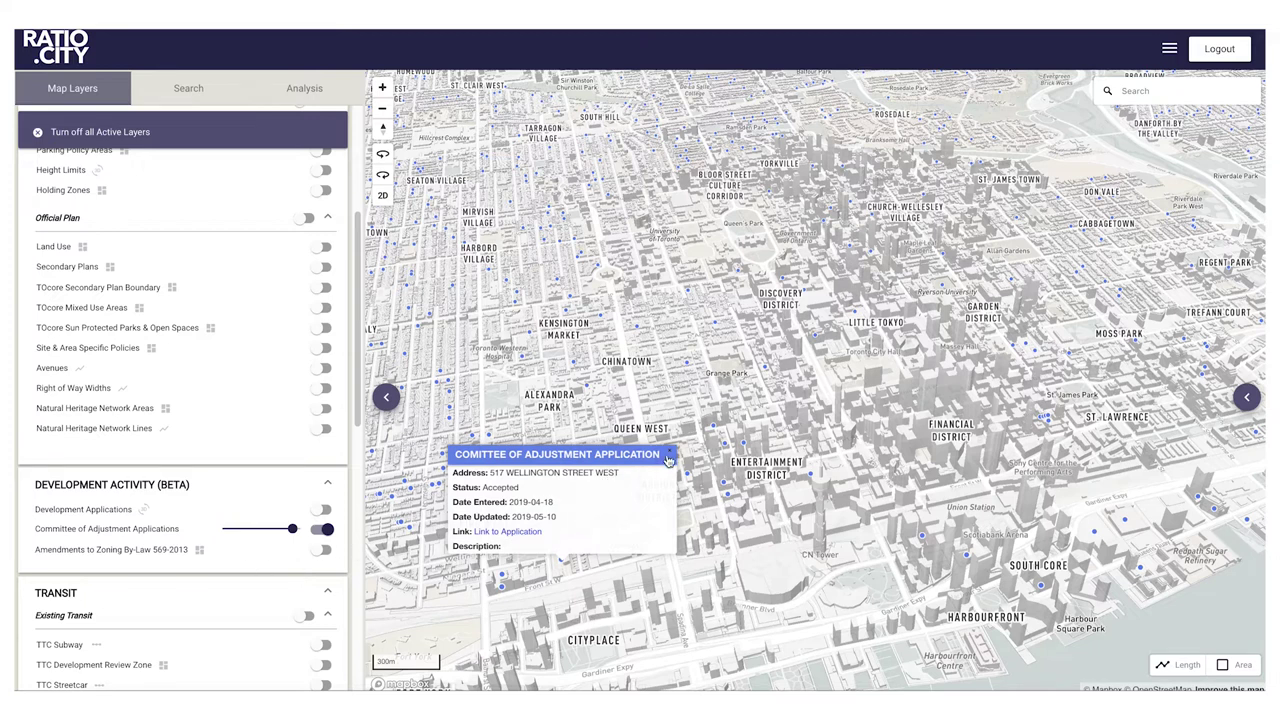
{"action": "left_click", "coordinate": [668, 456]}
Step: Add the Amendments to Zoning By-Law 569-2013 layer and inspect the amendment at The Well, including its City of Toronto by-law link
{"action": "left_click", "coordinate": [322, 550]}
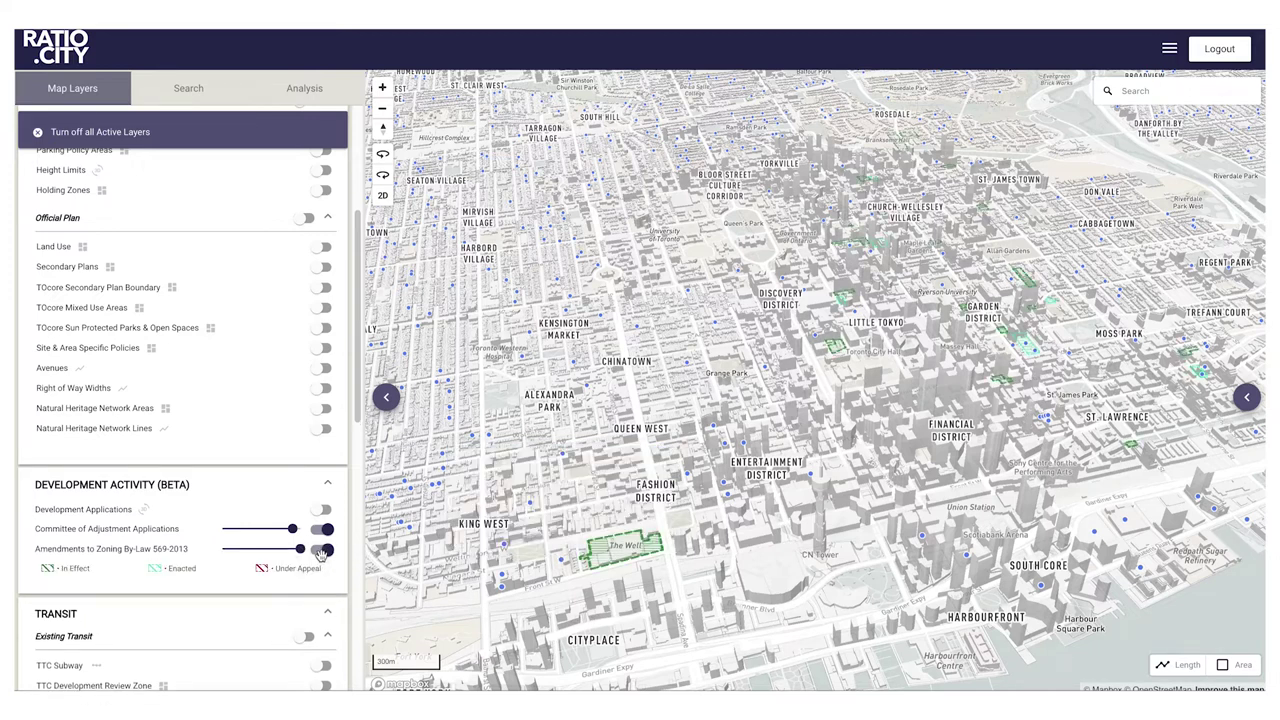
{"action": "left_click", "coordinate": [633, 548]}
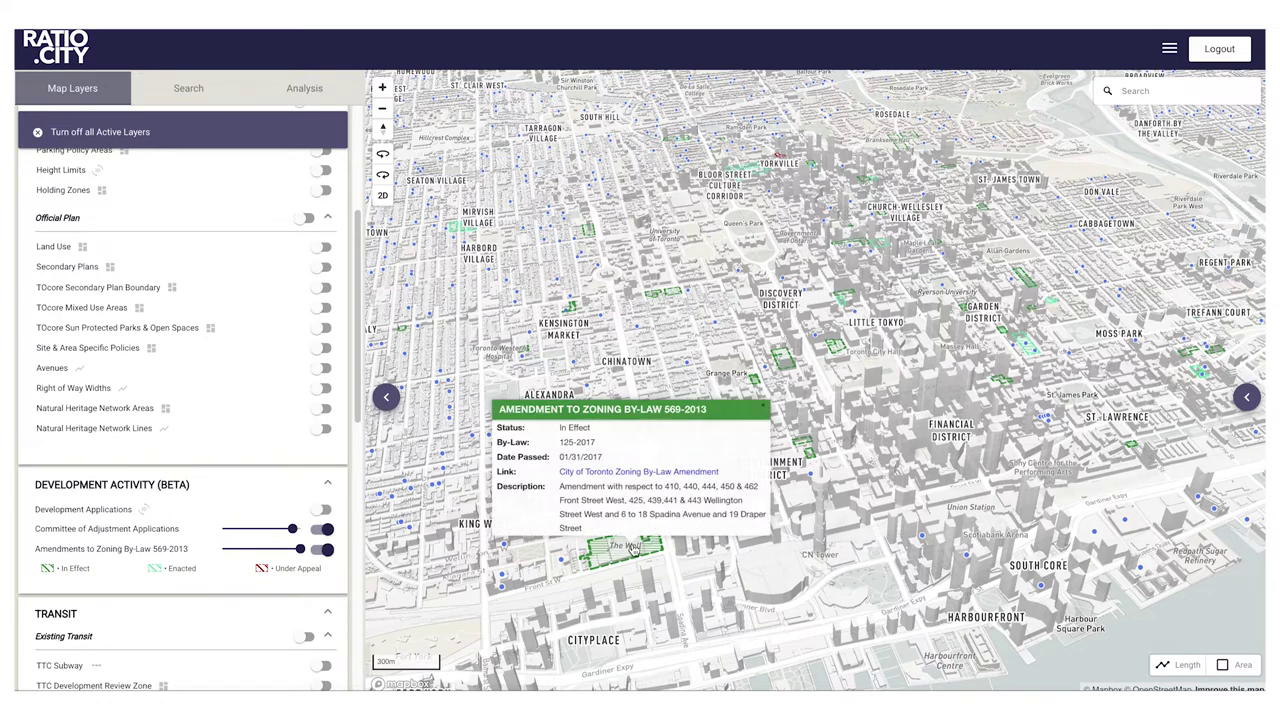
{"action": "left_click", "coordinate": [606, 476]}
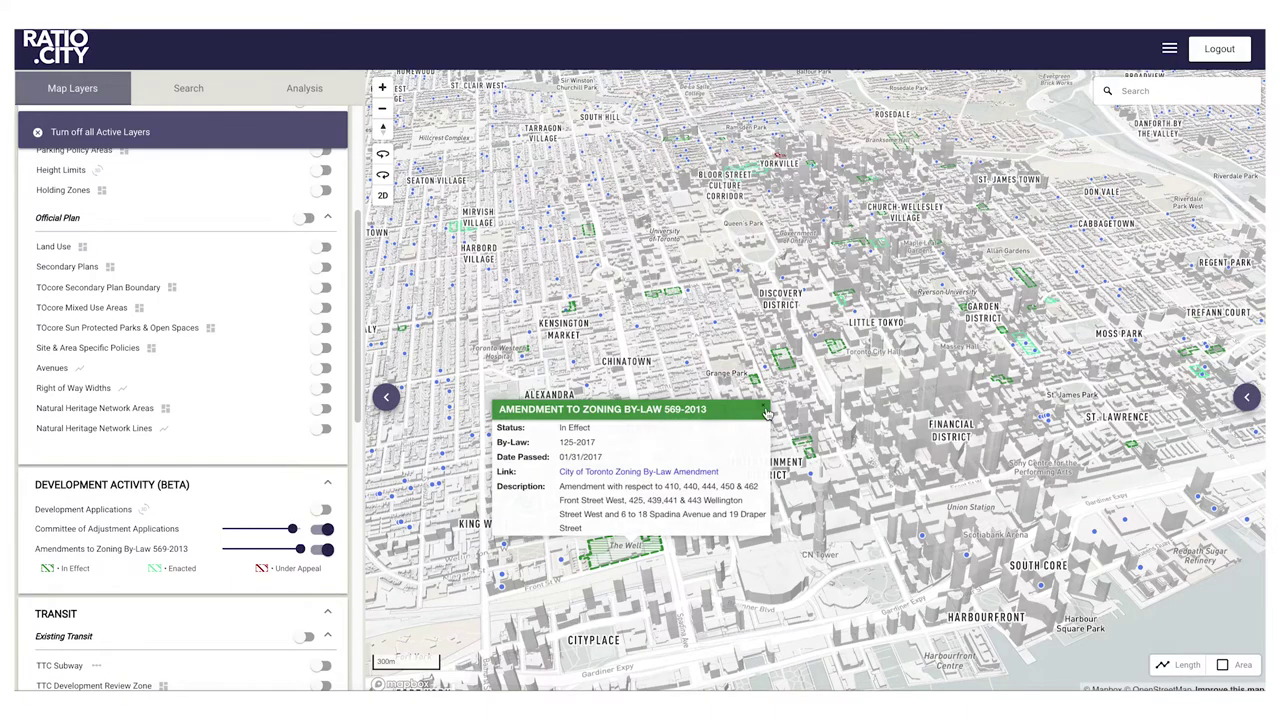
{"action": "left_click", "coordinate": [766, 411]}
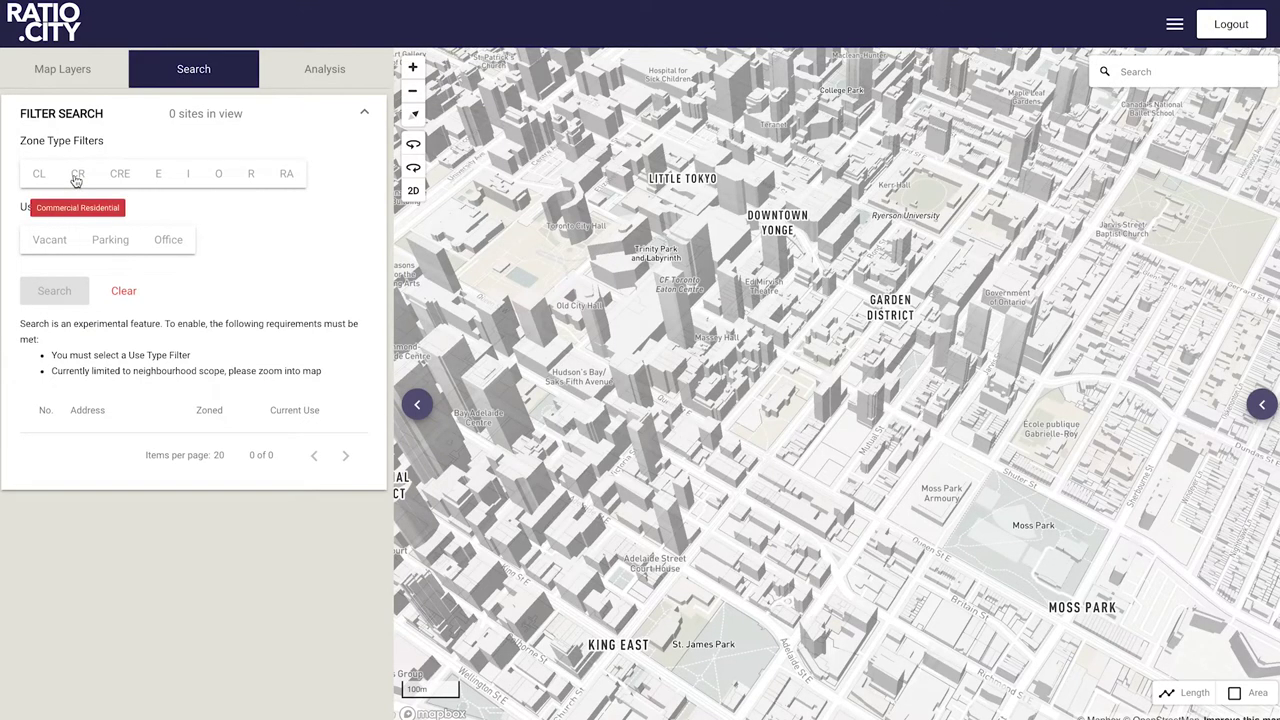
Step: Search for vacant and parking sites within the CR and CRE zones and look through the matching sites
{"action": "left_click", "coordinate": [77, 176]}
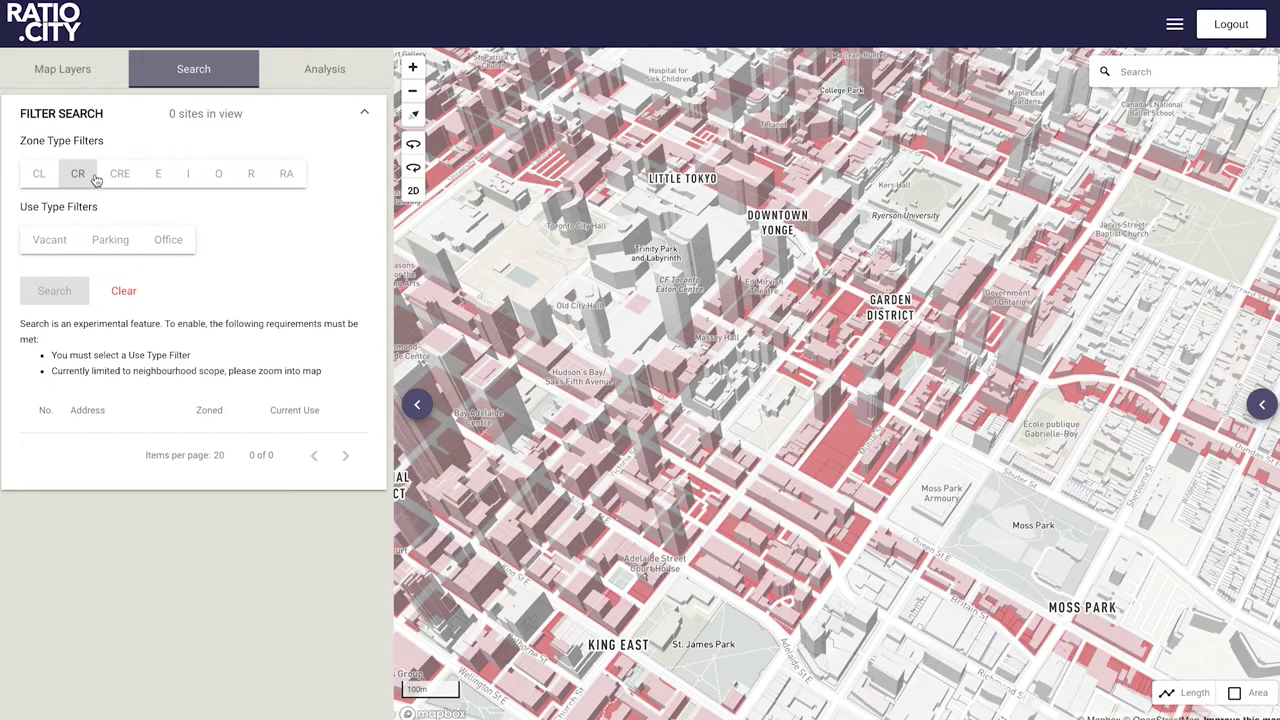
{"action": "left_click", "coordinate": [120, 176]}
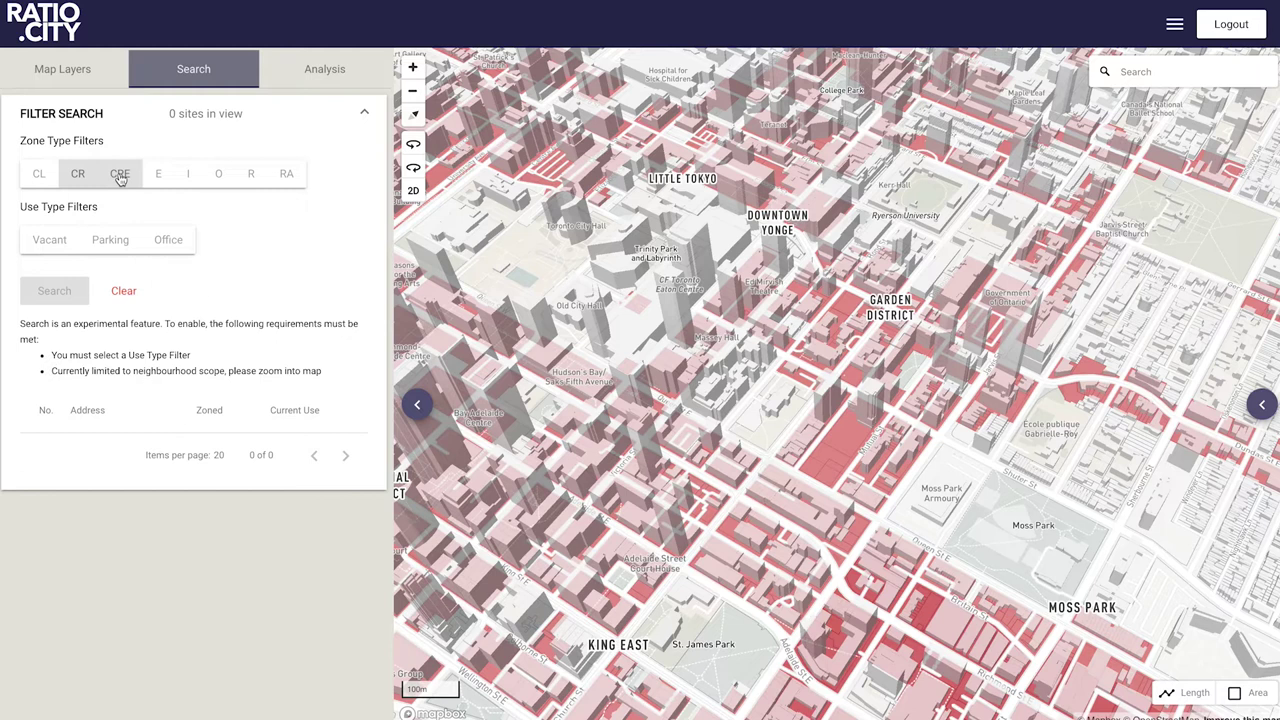
{"action": "left_click", "coordinate": [48, 242]}
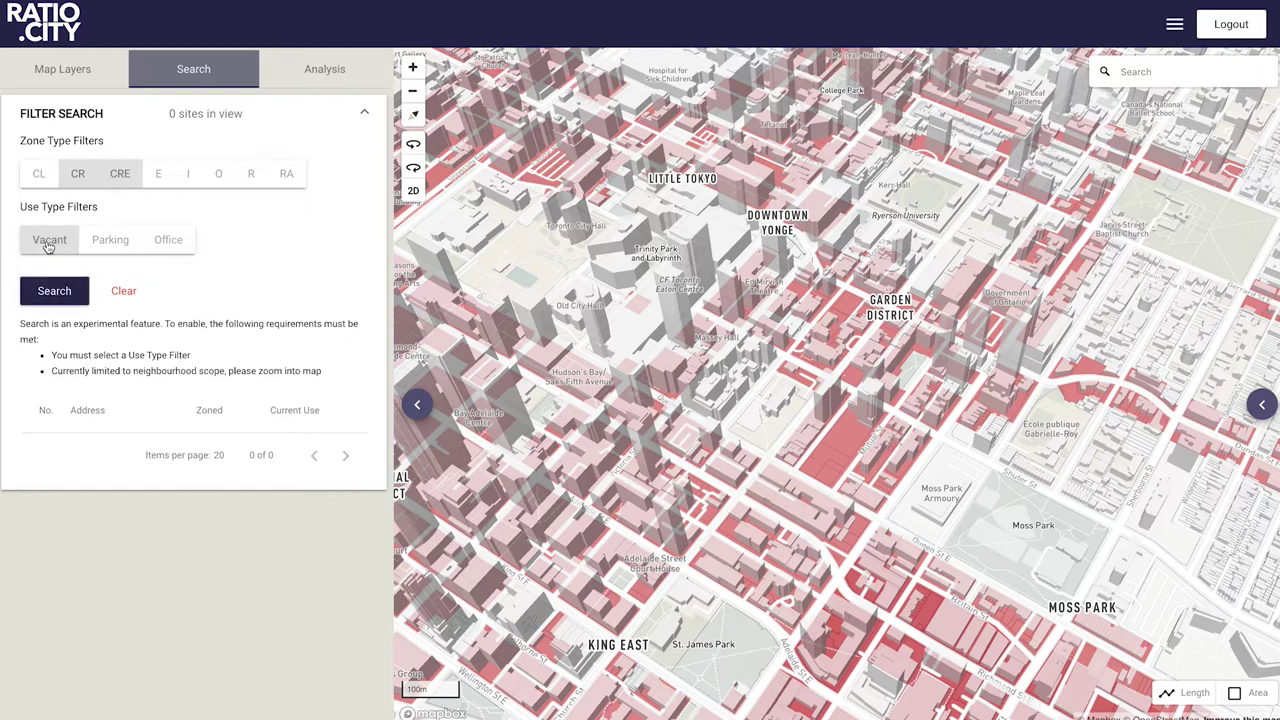
{"action": "left_click", "coordinate": [94, 244]}
{"action": "left_click", "coordinate": [57, 292]}
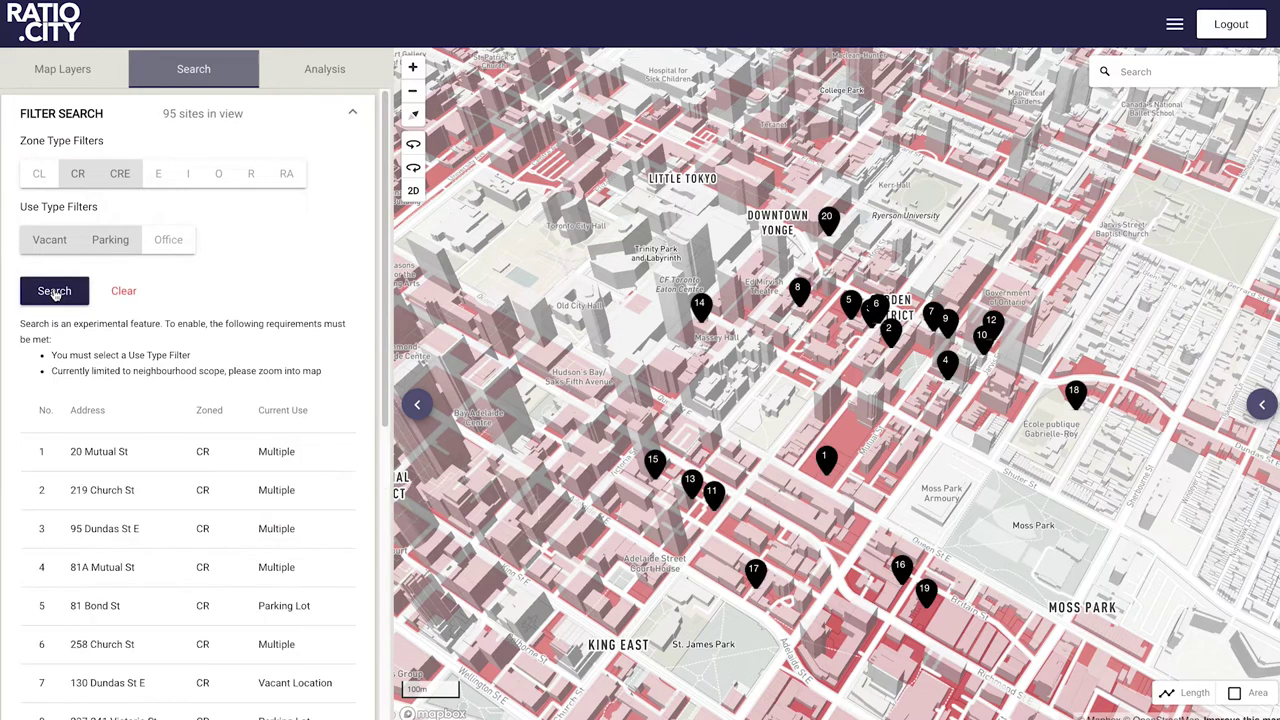
{"action": "left_click_drag", "start_coordinate": [388, 212], "coordinate": [388, 520]}
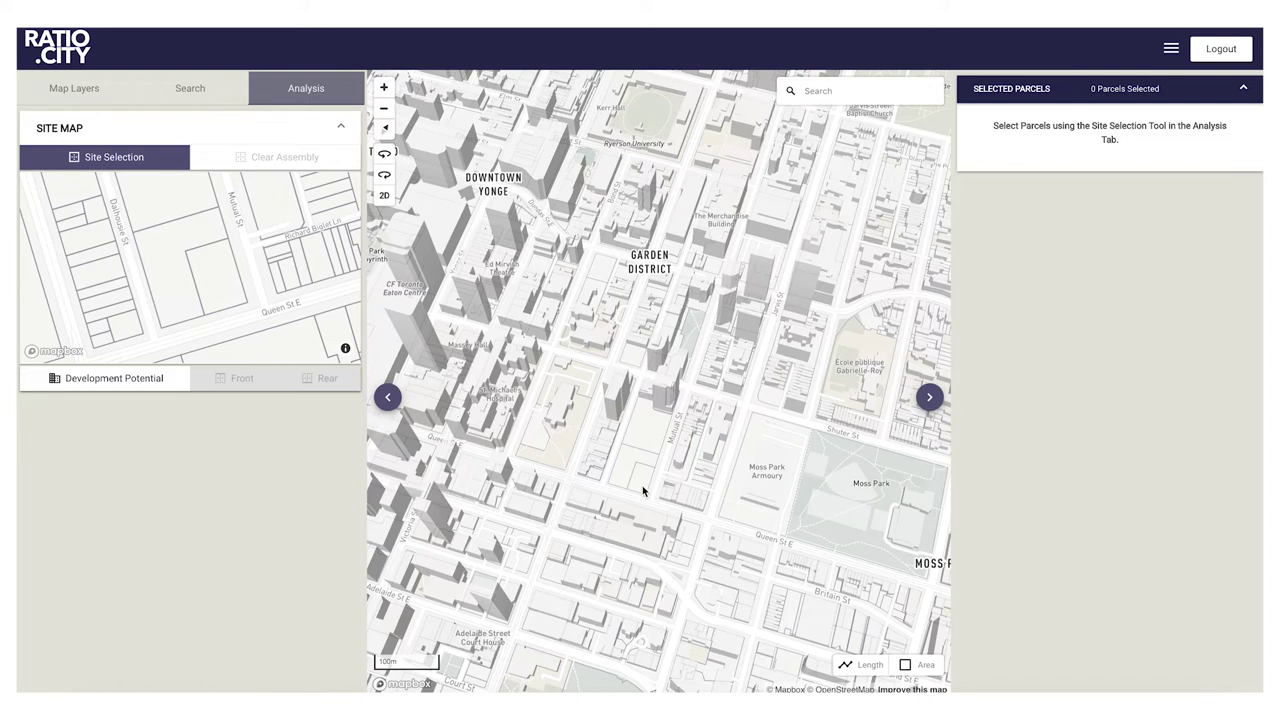
Step: Select the two adjoining parcels at Mutual St and Queen St E for analysis and review the site's policy summary
{"action": "scroll", "coordinate": [642, 490], "scroll_direction": "up", "scroll_amount": 5}
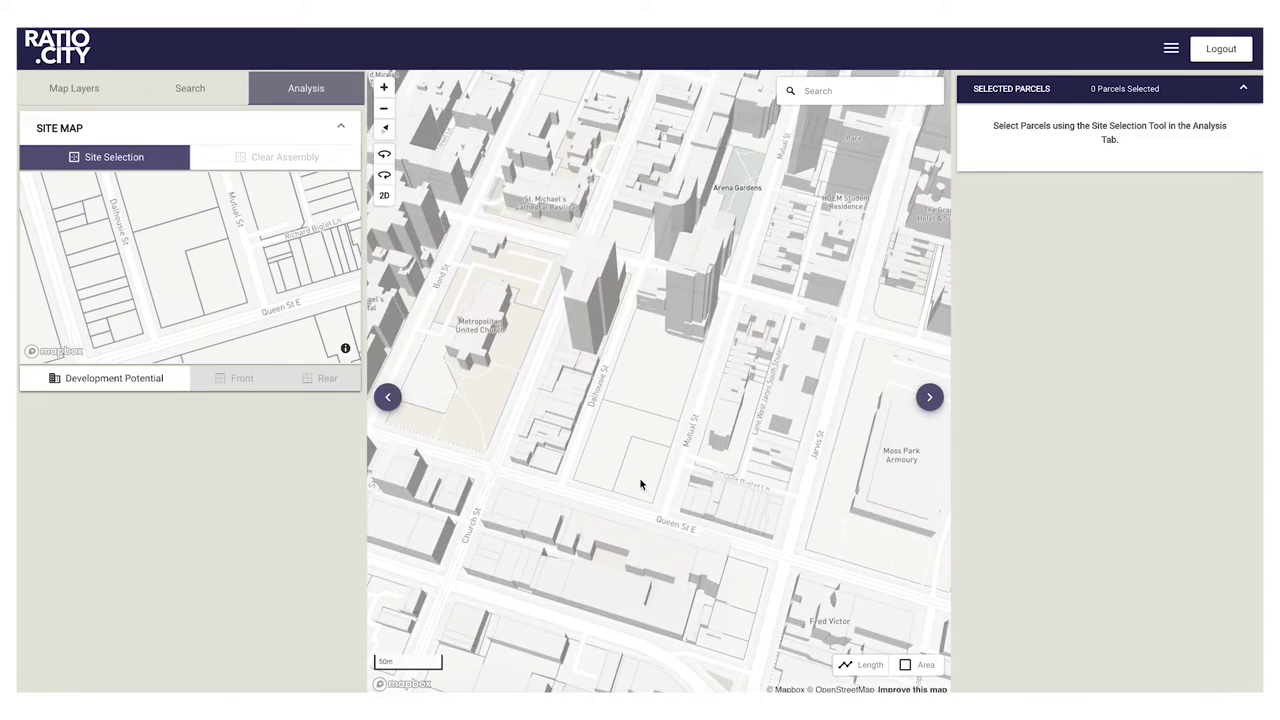
{"action": "left_click", "coordinate": [641, 478]}
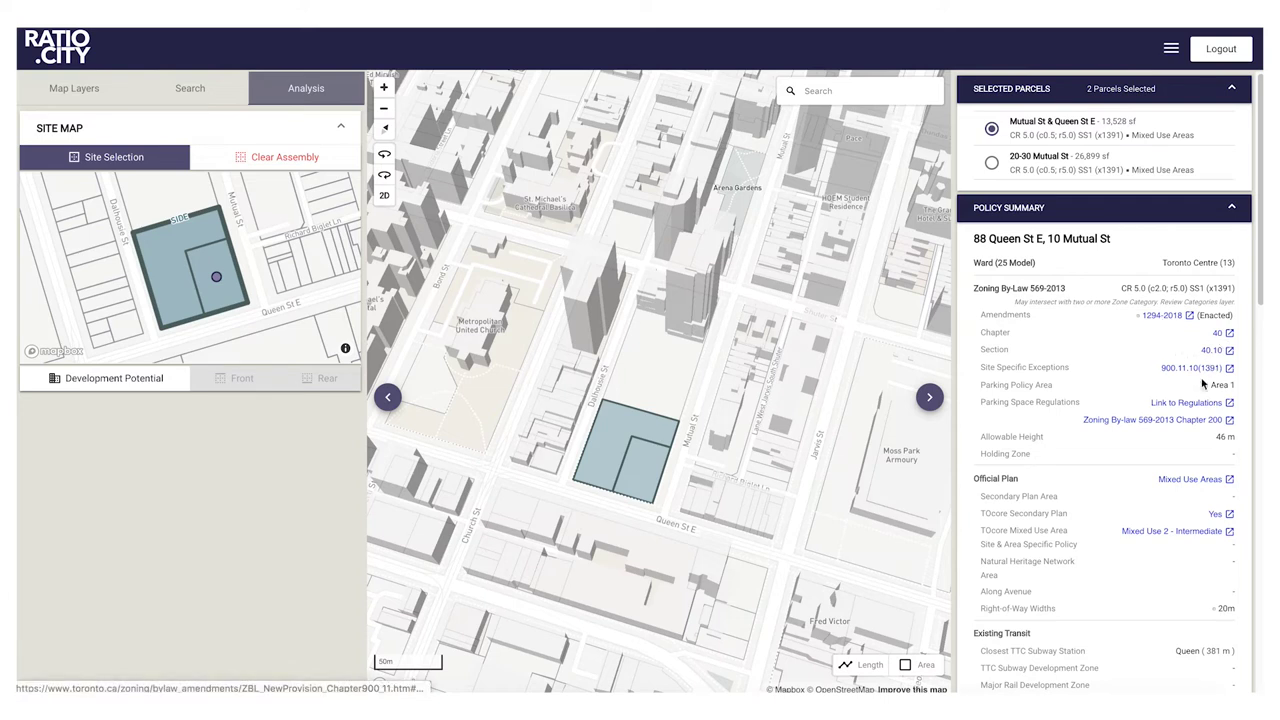
{"action": "scroll", "coordinate": [1128, 399], "scroll_direction": "down", "scroll_amount": 1}
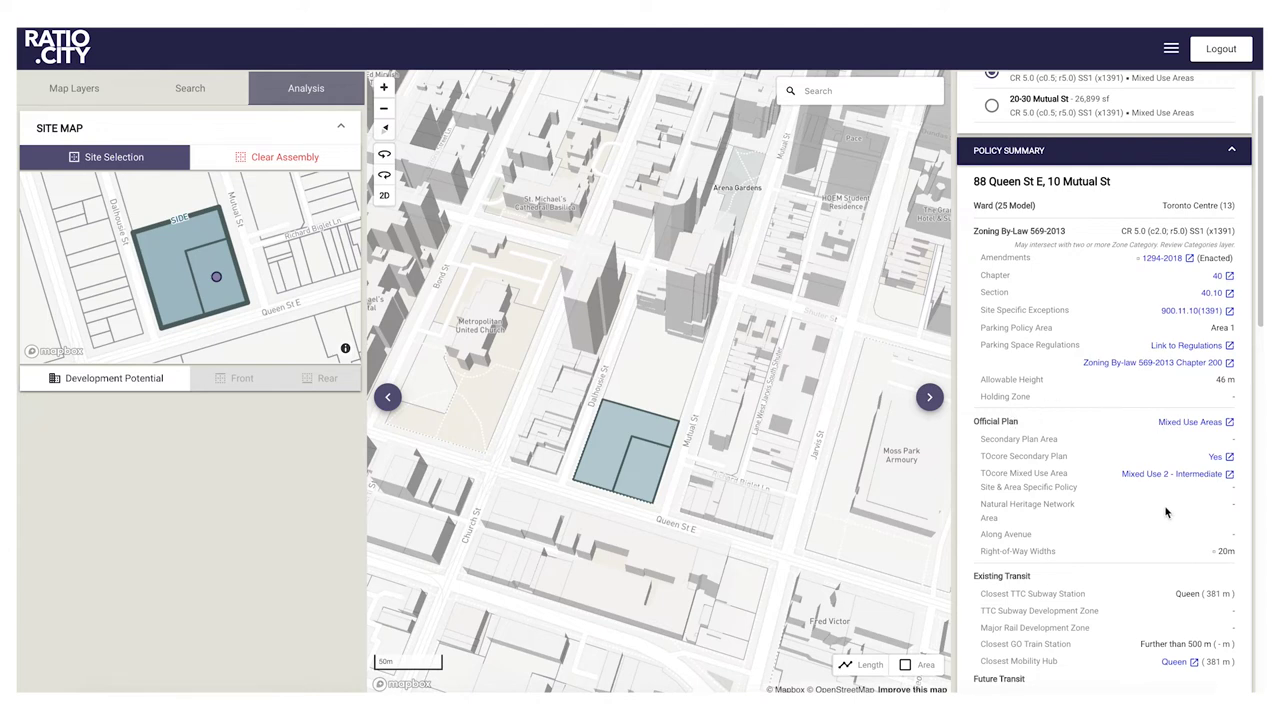
{"action": "scroll", "coordinate": [1166, 512], "scroll_direction": "down", "scroll_amount": 1}
{"action": "scroll", "coordinate": [1166, 512], "scroll_direction": "down", "scroll_amount": 1}
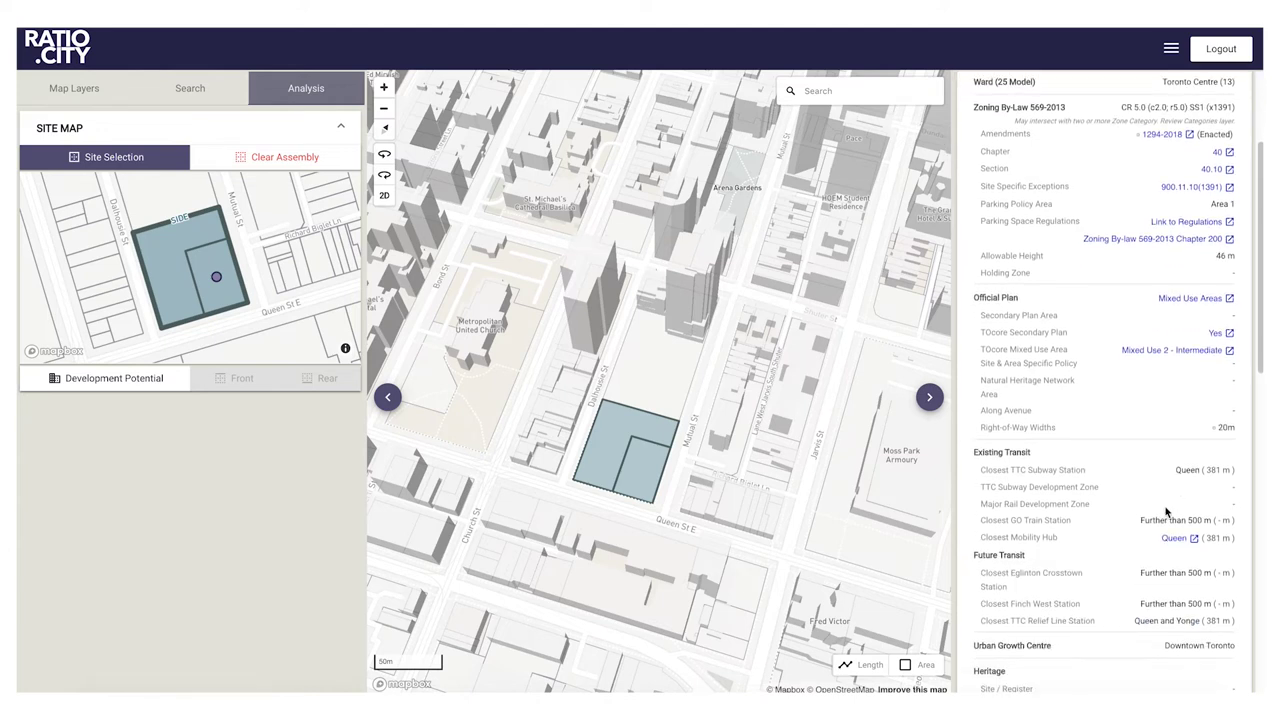
{"action": "scroll", "coordinate": [1166, 512], "scroll_direction": "down", "scroll_amount": 1}
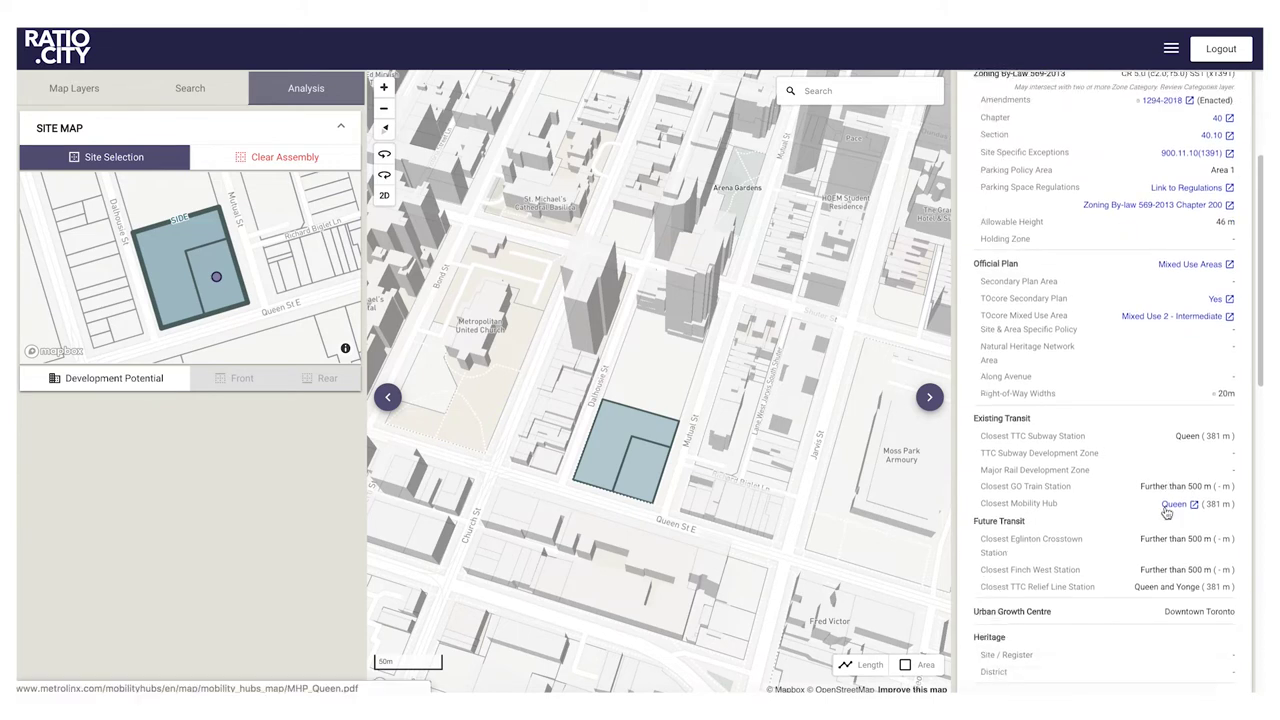
{"action": "left_click_drag", "start_coordinate": [1260, 349], "coordinate": [1249, 453]}
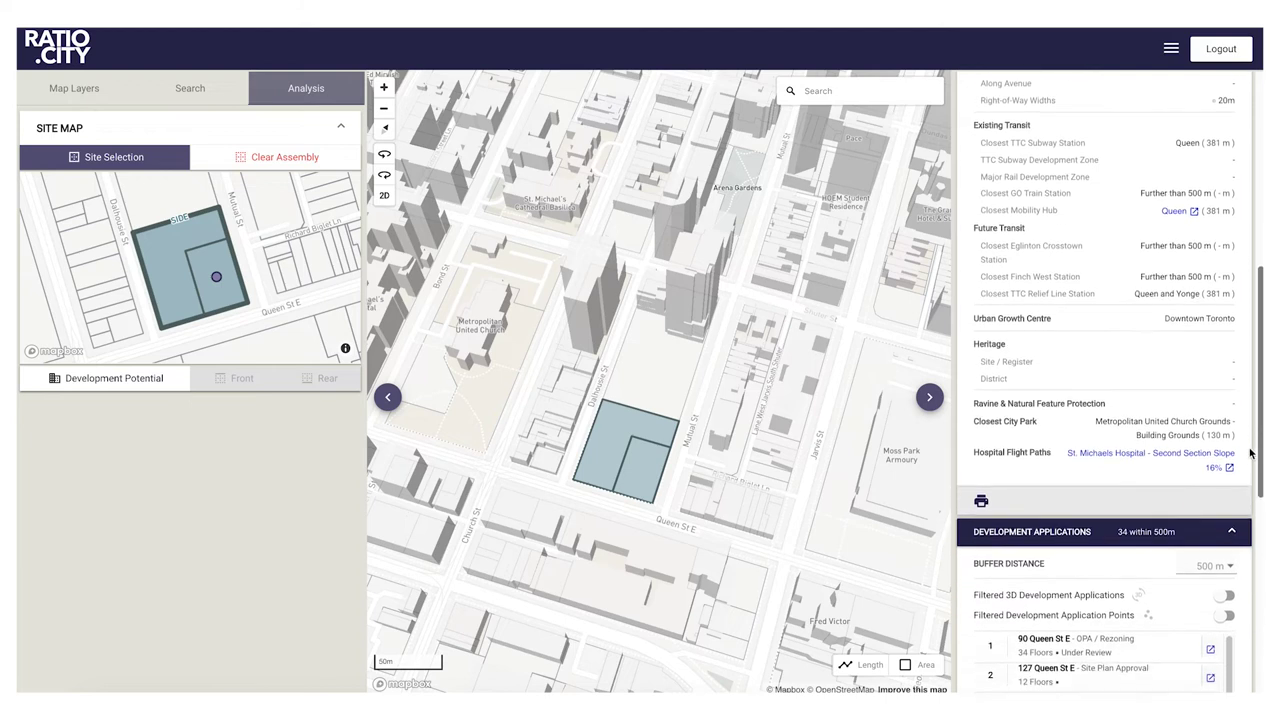
Step: Preview the printable planning policy summary for the site, read through it and return to the analysis tools
{"action": "left_click", "coordinate": [981, 500]}
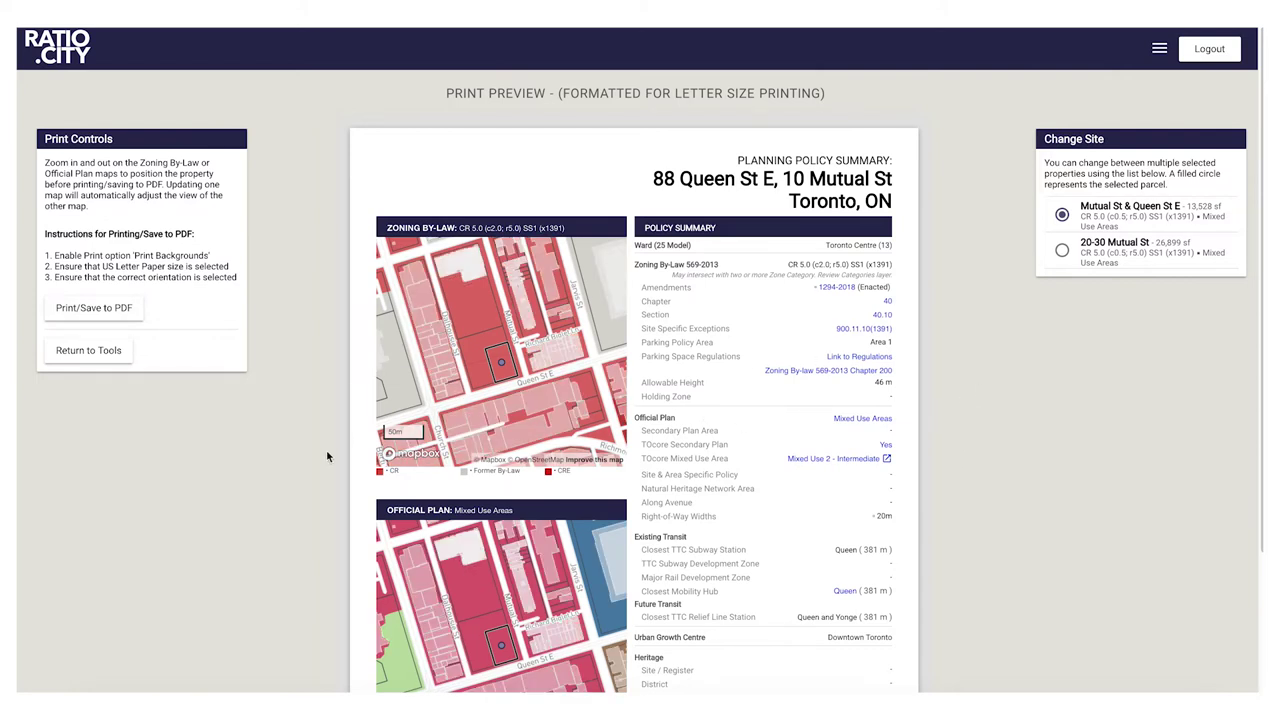
{"action": "scroll", "coordinate": [326, 456], "scroll_direction": "down", "scroll_amount": 3}
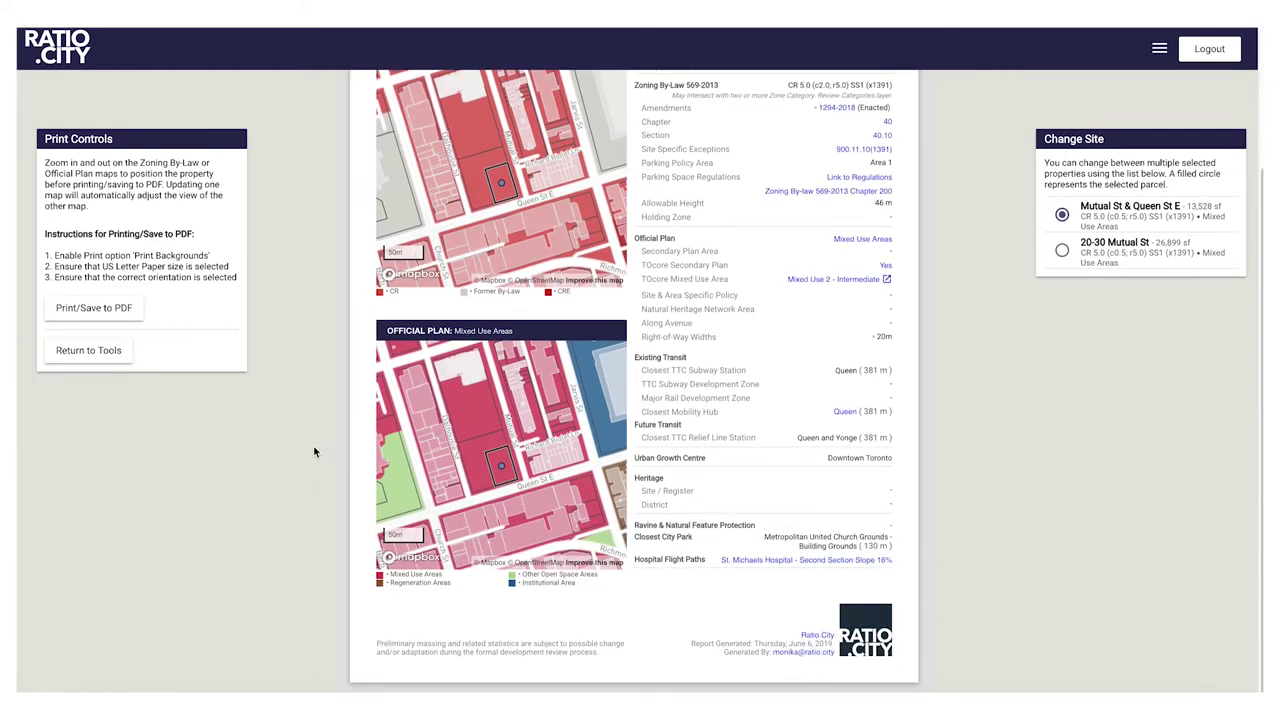
{"action": "left_click", "coordinate": [108, 352]}
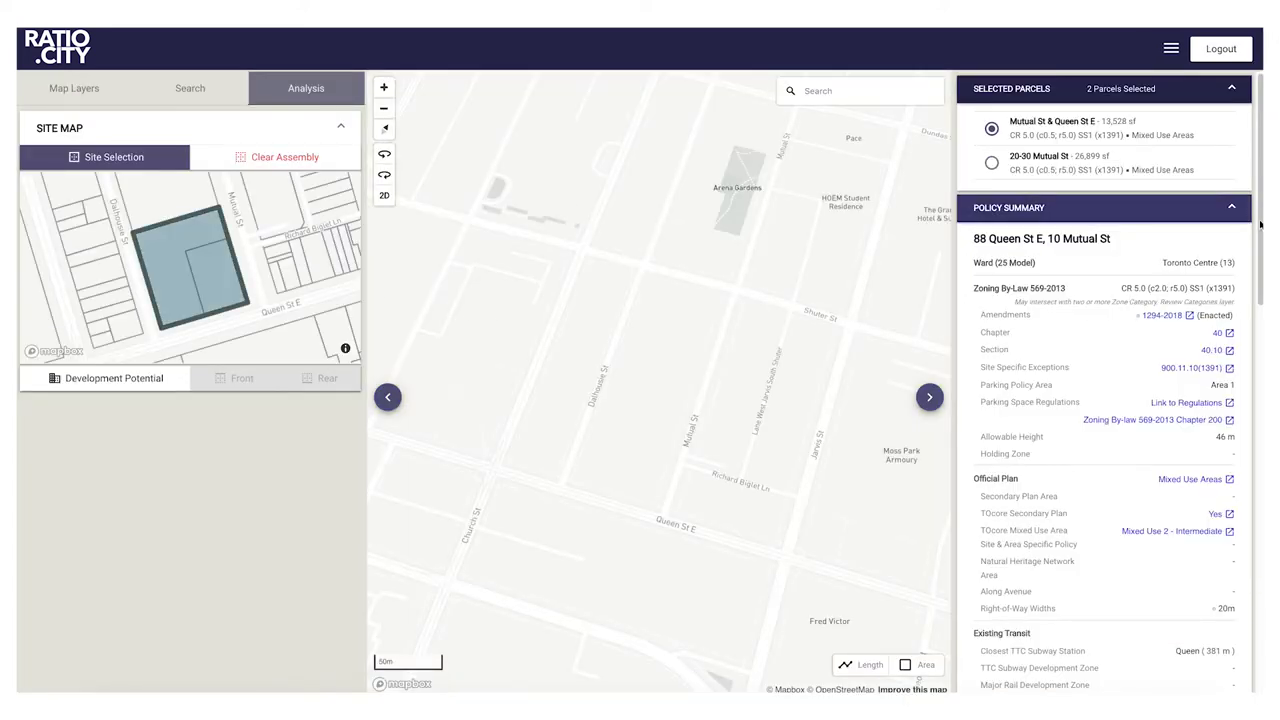
Step: Collapse the policy summary, show the filtered 3D development applications within the 500 m buffer and look through their list
{"action": "left_click", "coordinate": [1231, 211]}
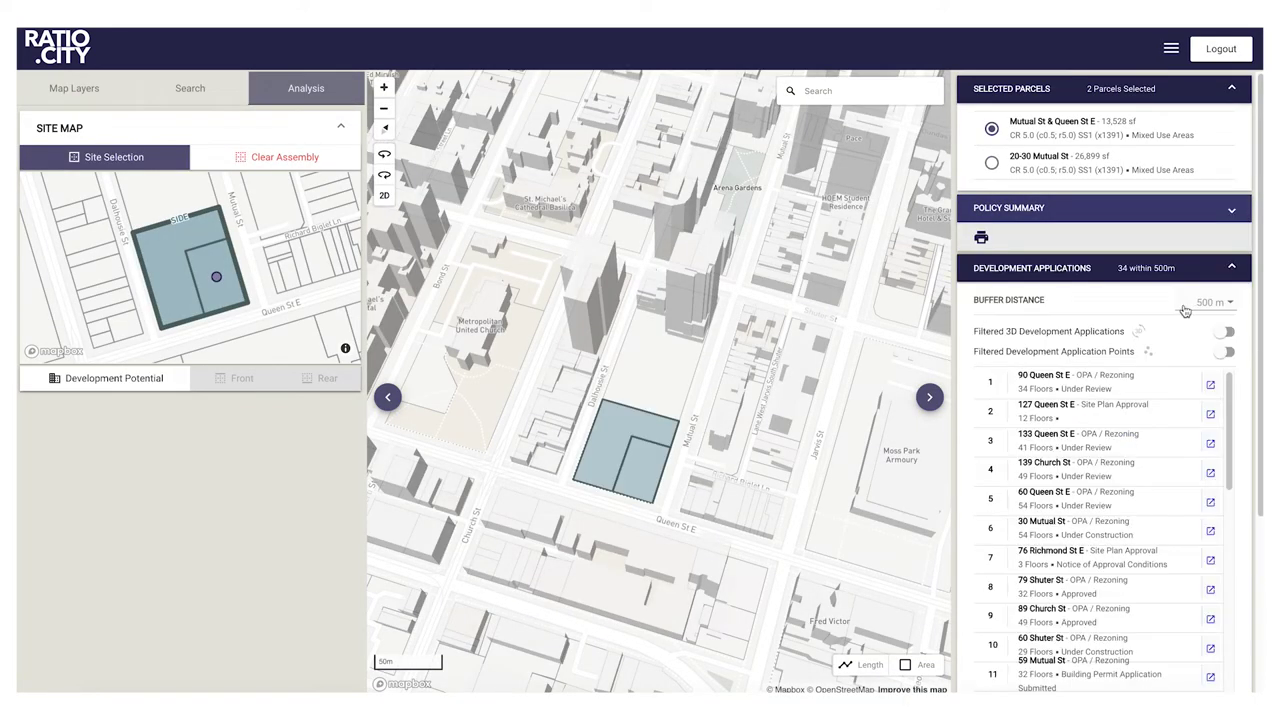
{"action": "left_click", "coordinate": [1229, 334]}
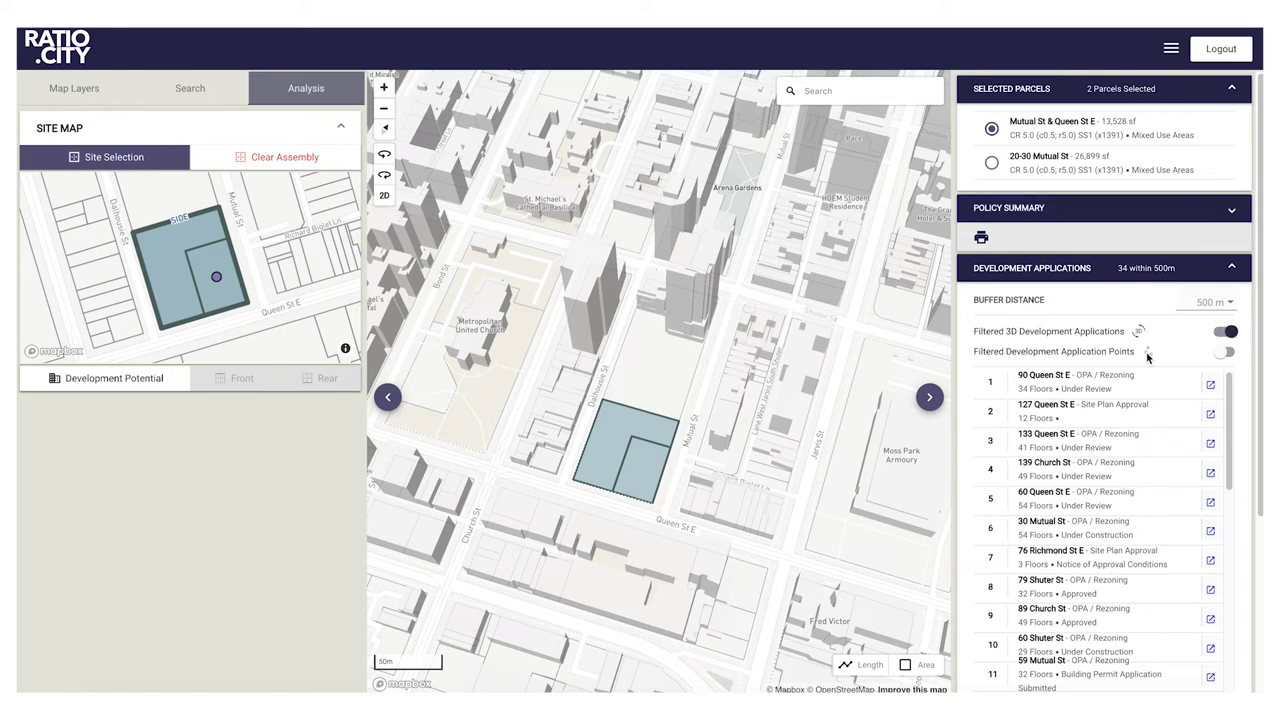
{"action": "left_click_drag", "start_coordinate": [772, 410], "coordinate": [745, 325]}
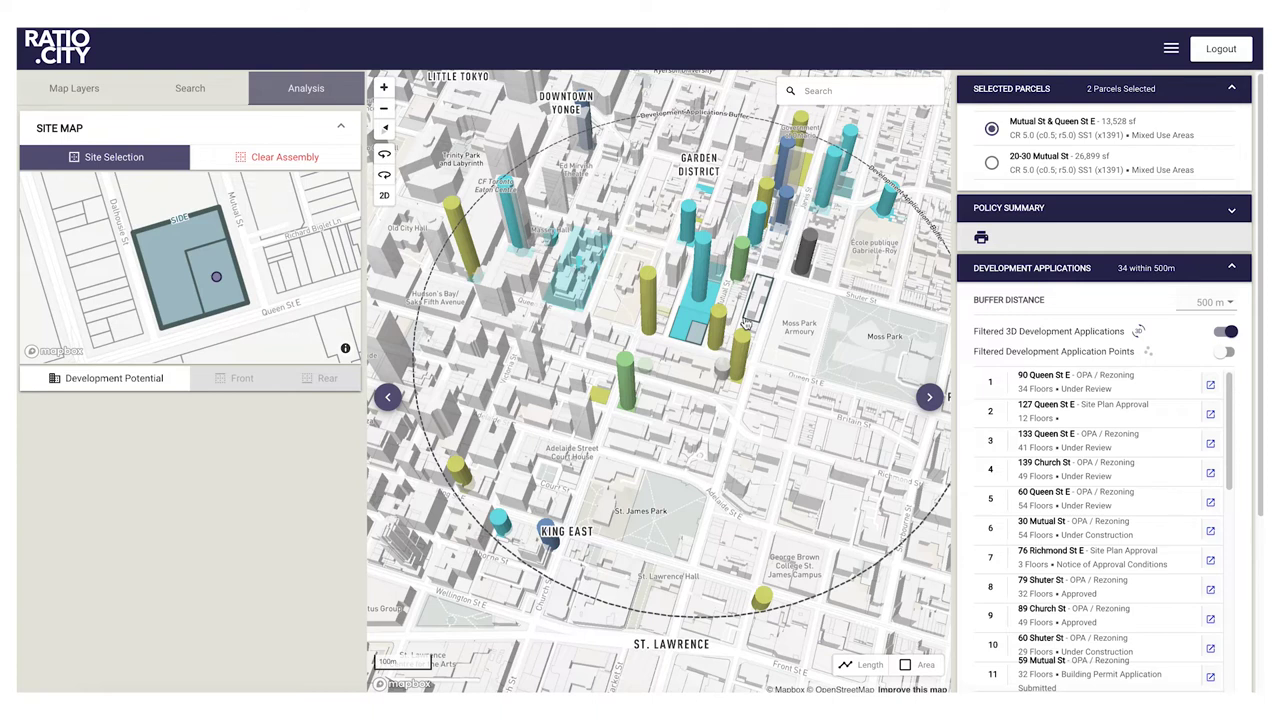
{"action": "left_click_drag", "start_coordinate": [1262, 355], "coordinate": [1262, 455]}
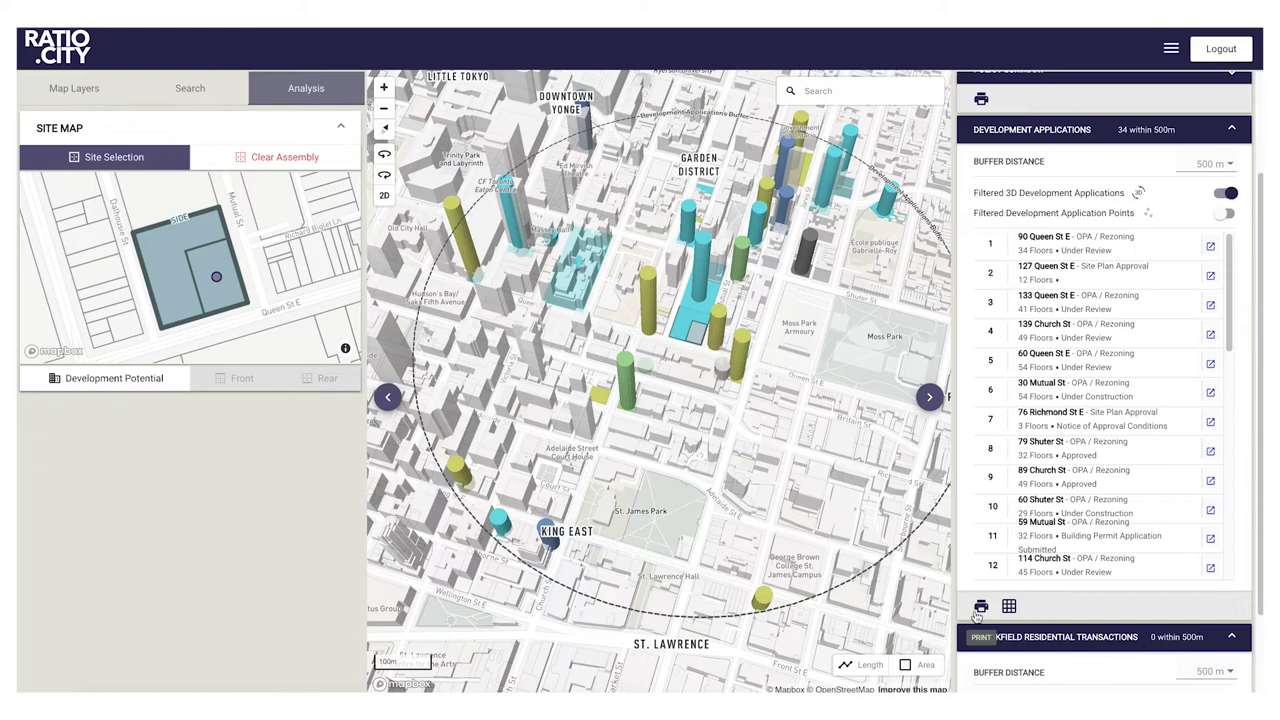
{"action": "scroll", "coordinate": [1170, 534], "scroll_direction": "down", "scroll_amount": 10}
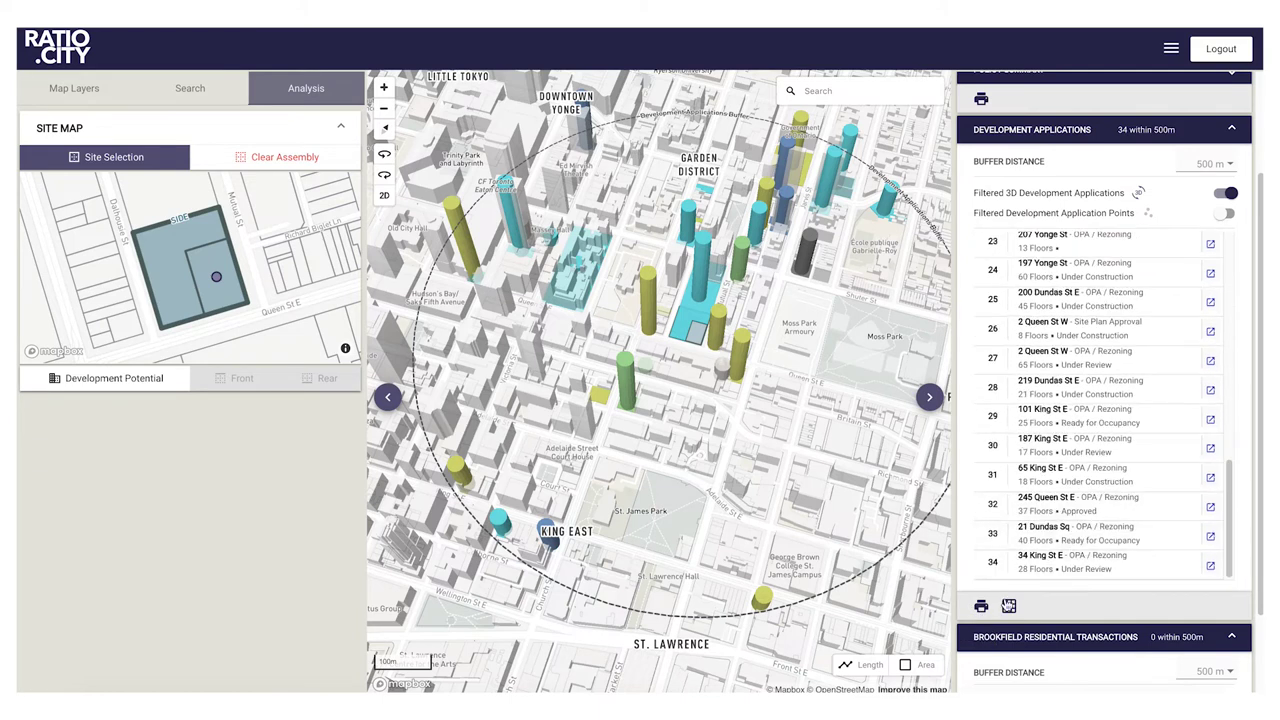
Step: Open the development applications print preview and examine the 500 m neighbourhood charts by distance, status and frequency
{"action": "left_click", "coordinate": [981, 606]}
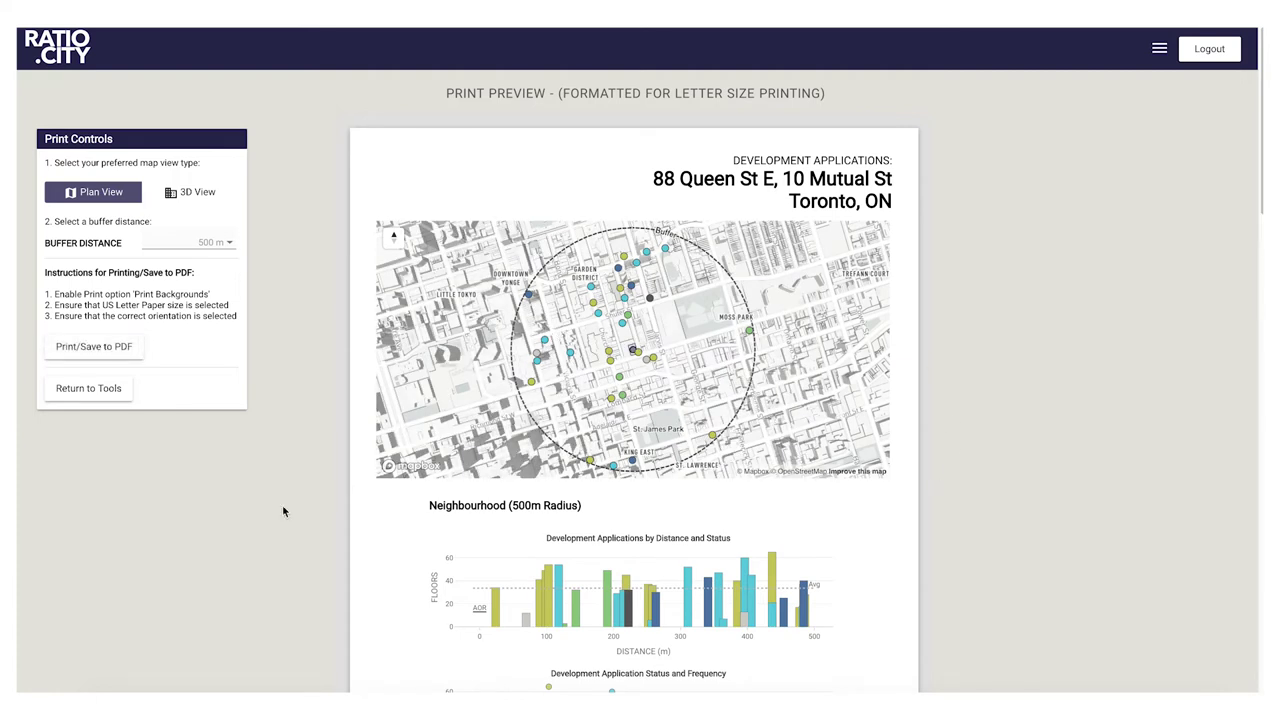
{"action": "scroll", "coordinate": [282, 511], "scroll_direction": "down", "scroll_amount": 1}
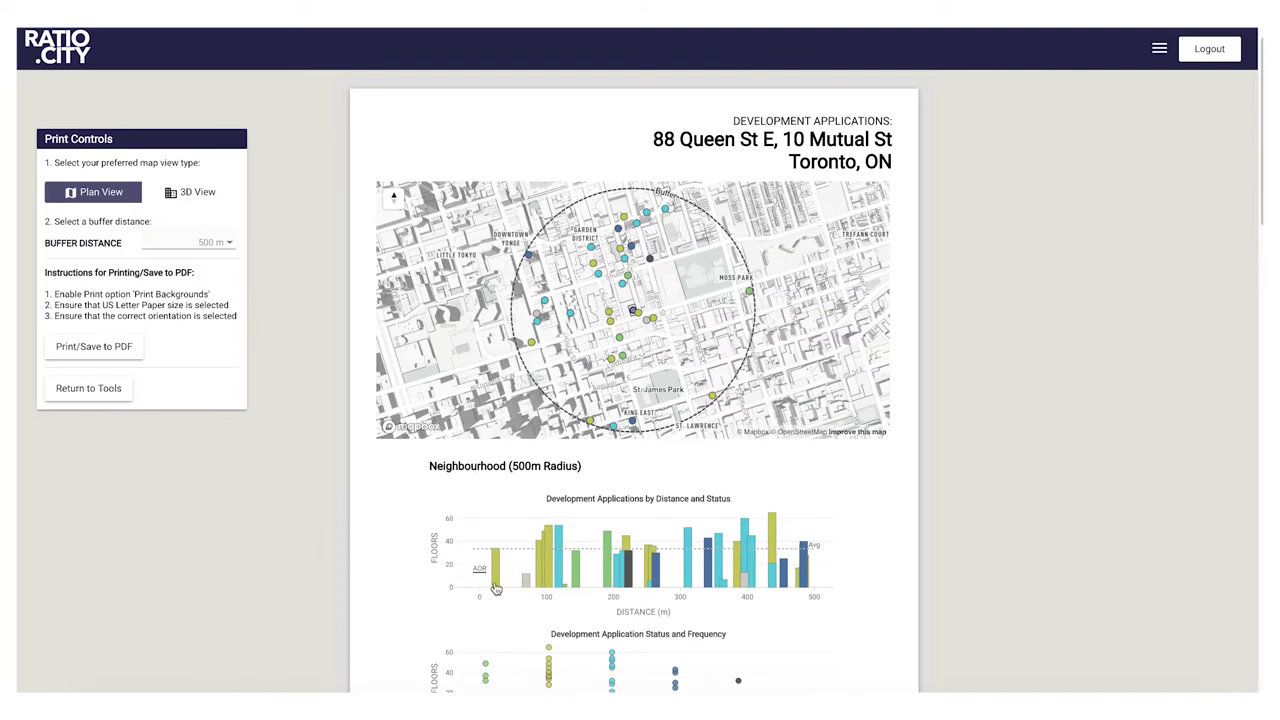
{"action": "mouse_move", "coordinate": [547, 590]}
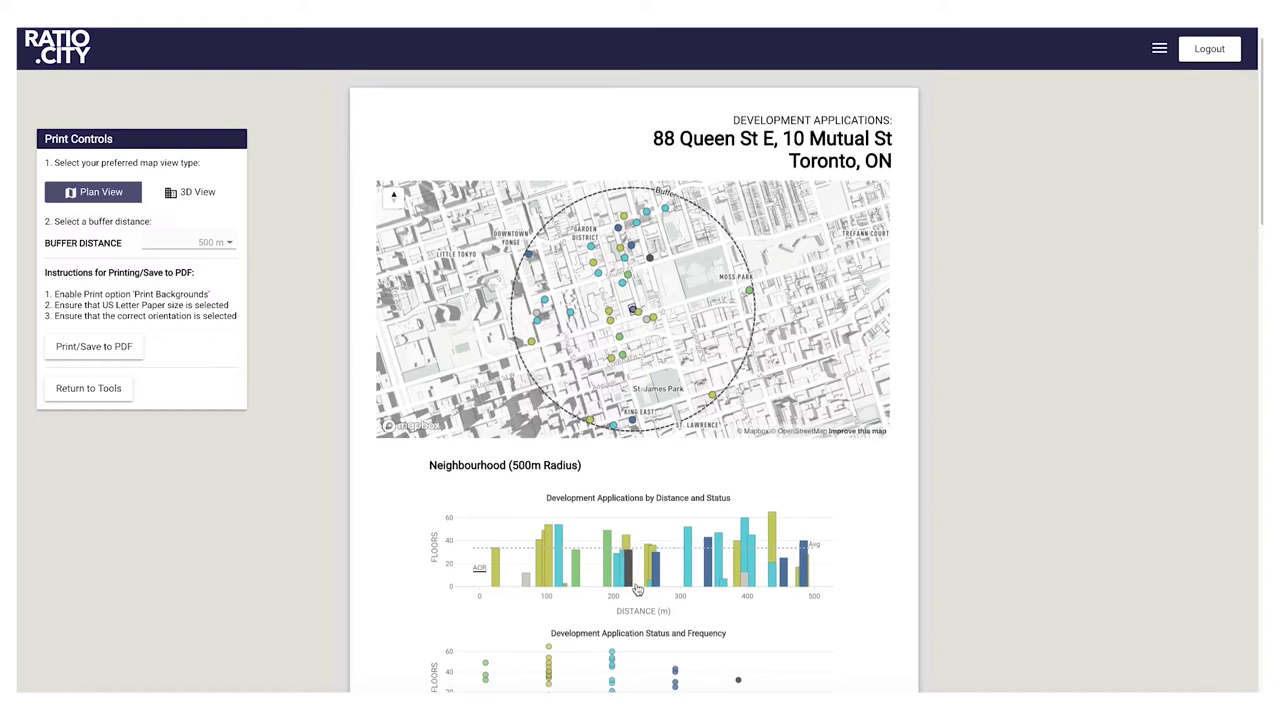
{"action": "scroll", "coordinate": [635, 586], "scroll_direction": "down", "scroll_amount": 3}
{"action": "scroll", "coordinate": [636, 589], "scroll_direction": "down", "scroll_amount": 3}
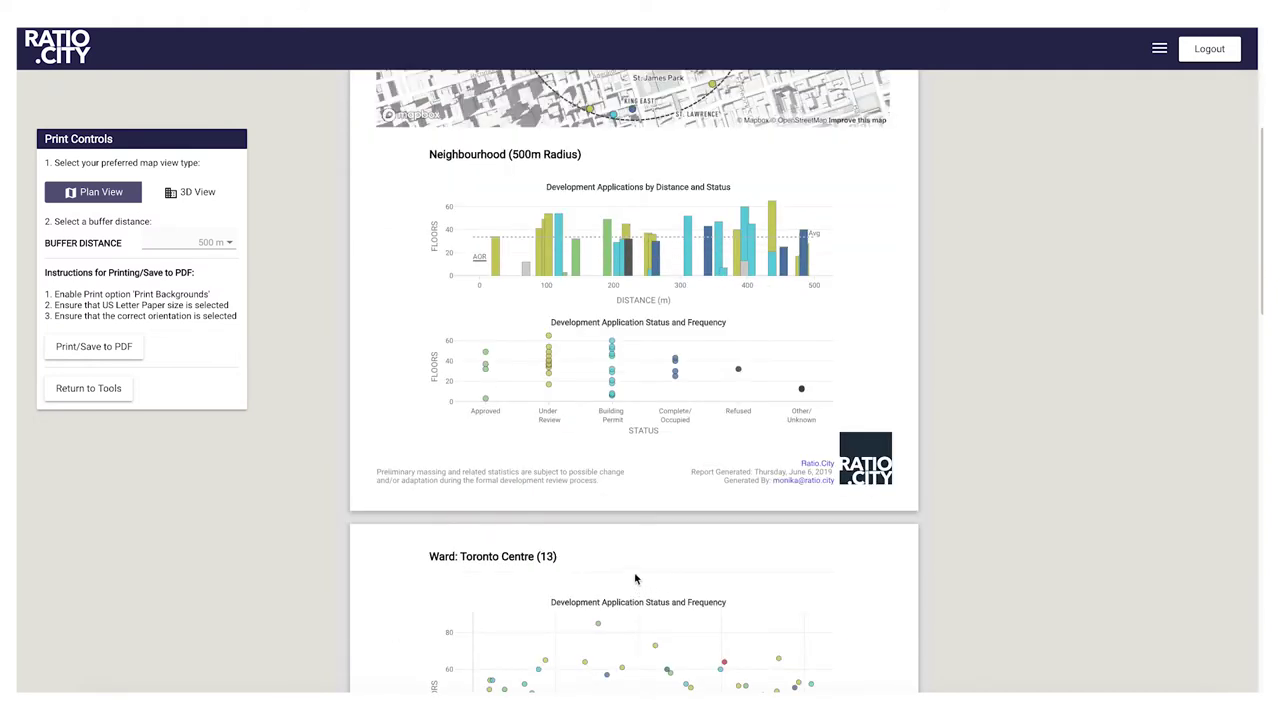
{"action": "mouse_move", "coordinate": [553, 368]}
{"action": "mouse_move", "coordinate": [551, 392]}
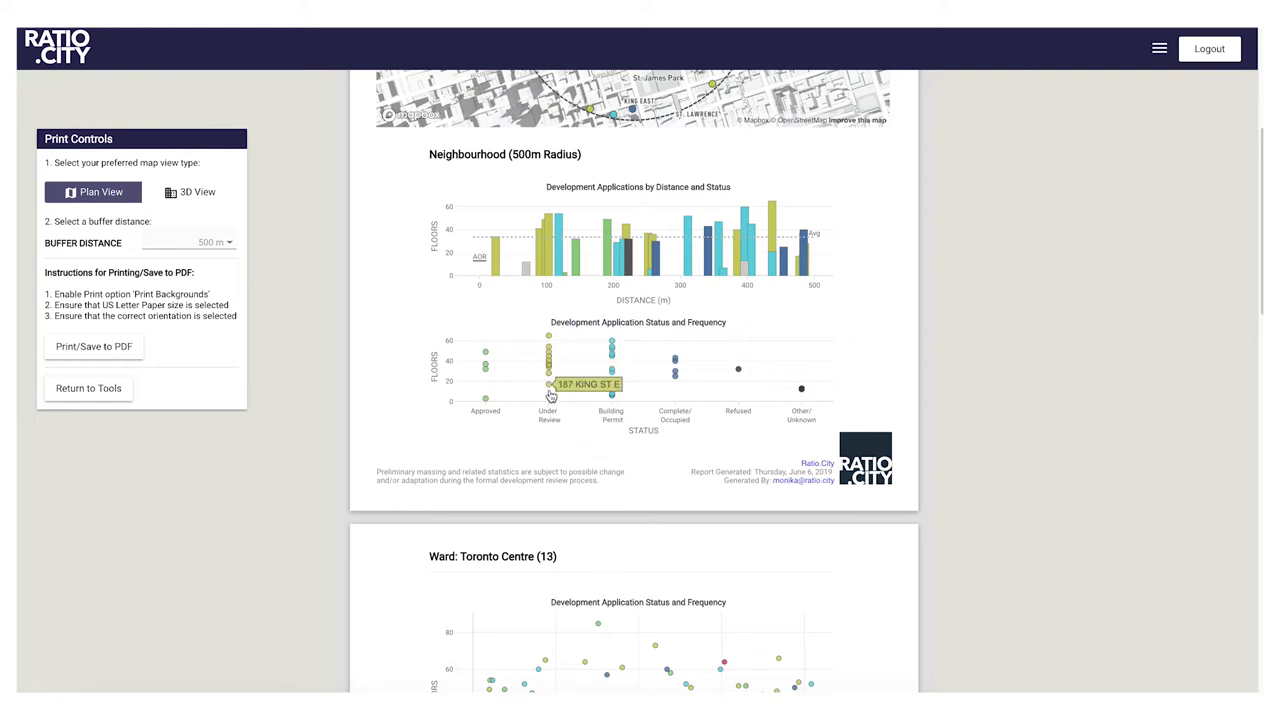
{"action": "mouse_move", "coordinate": [616, 346]}
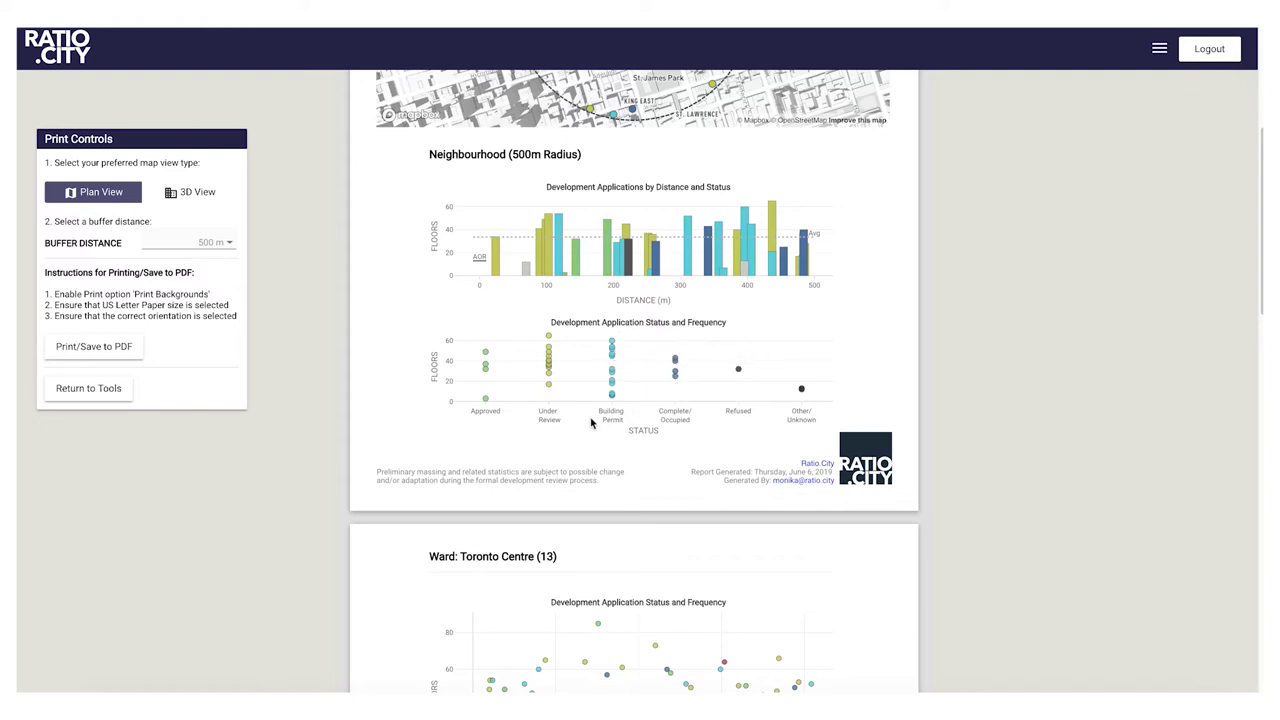
Step: Examine the Toronto Centre ward charts of development application status by distance and over time
{"action": "scroll", "coordinate": [399, 462], "scroll_direction": "down", "scroll_amount": 3}
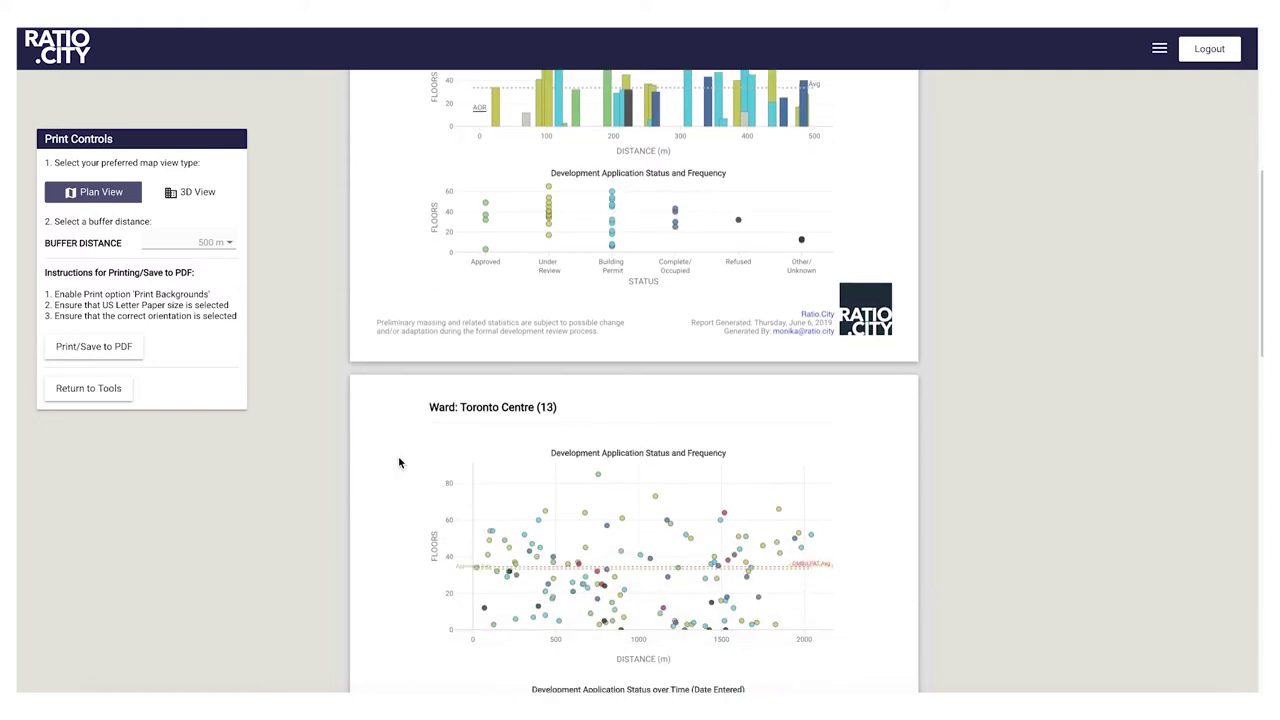
{"action": "scroll", "coordinate": [399, 462], "scroll_direction": "down", "scroll_amount": 1}
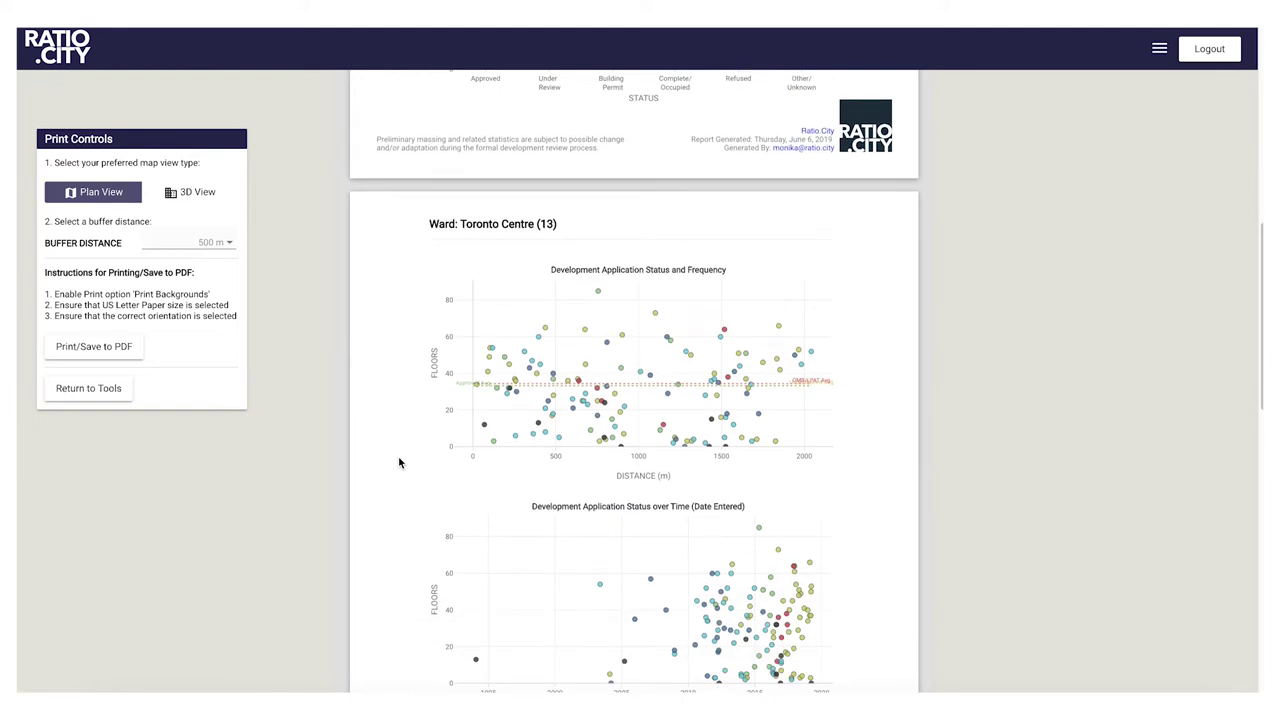
{"action": "mouse_move", "coordinate": [689, 357]}
{"action": "mouse_move", "coordinate": [658, 319]}
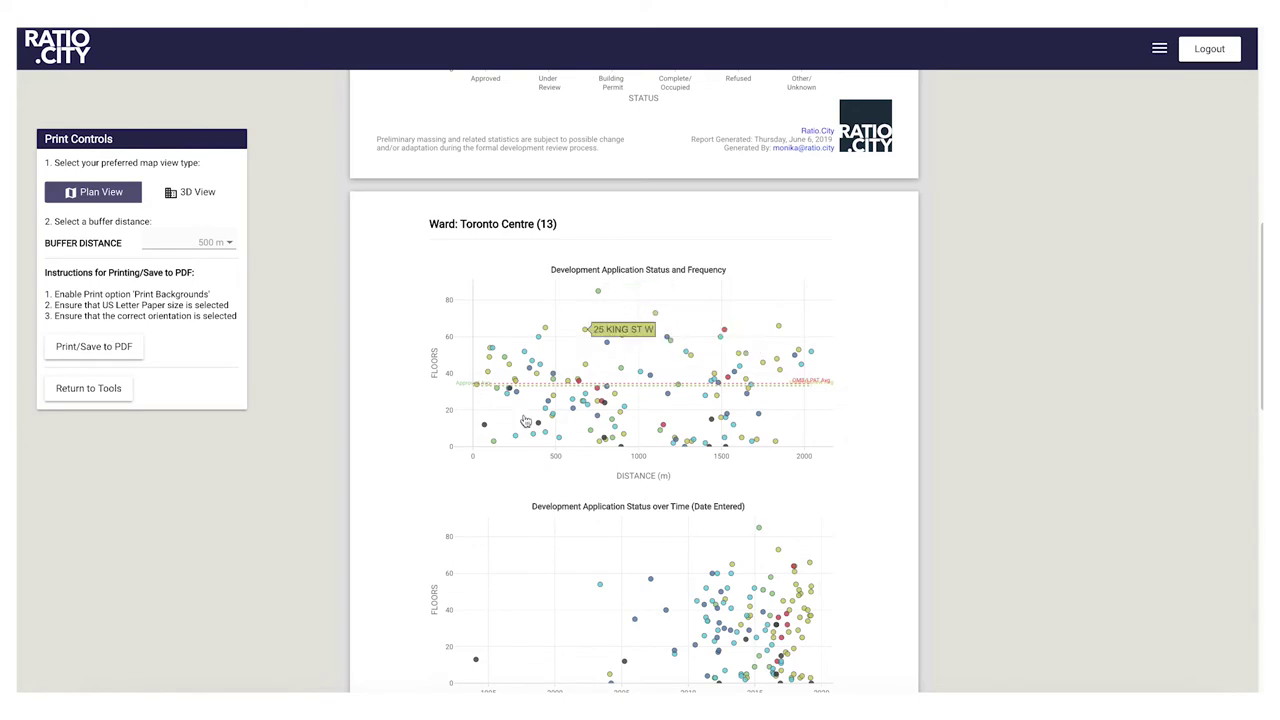
{"action": "scroll", "coordinate": [452, 471], "scroll_direction": "down", "scroll_amount": 1}
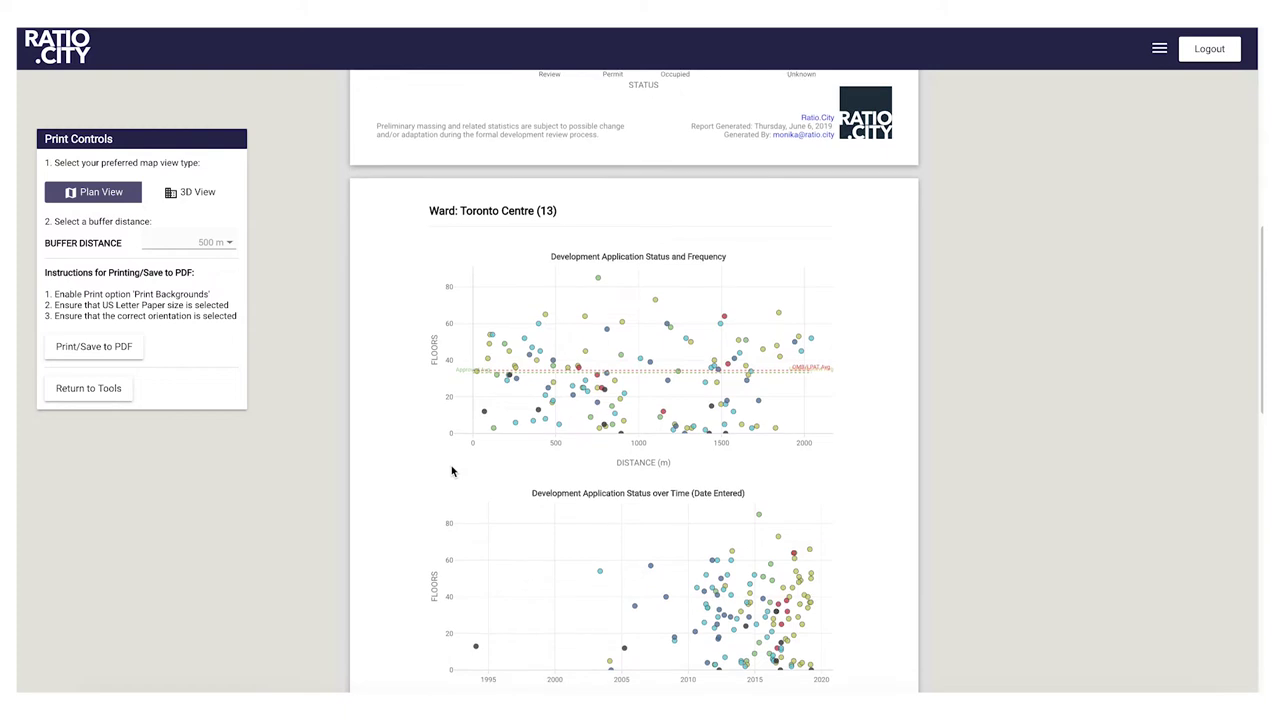
Step: Examine the ward charts' status legend and the numbered list of development applications in the report, and return to the analysis tools
{"action": "scroll", "coordinate": [452, 471], "scroll_direction": "down", "scroll_amount": 1}
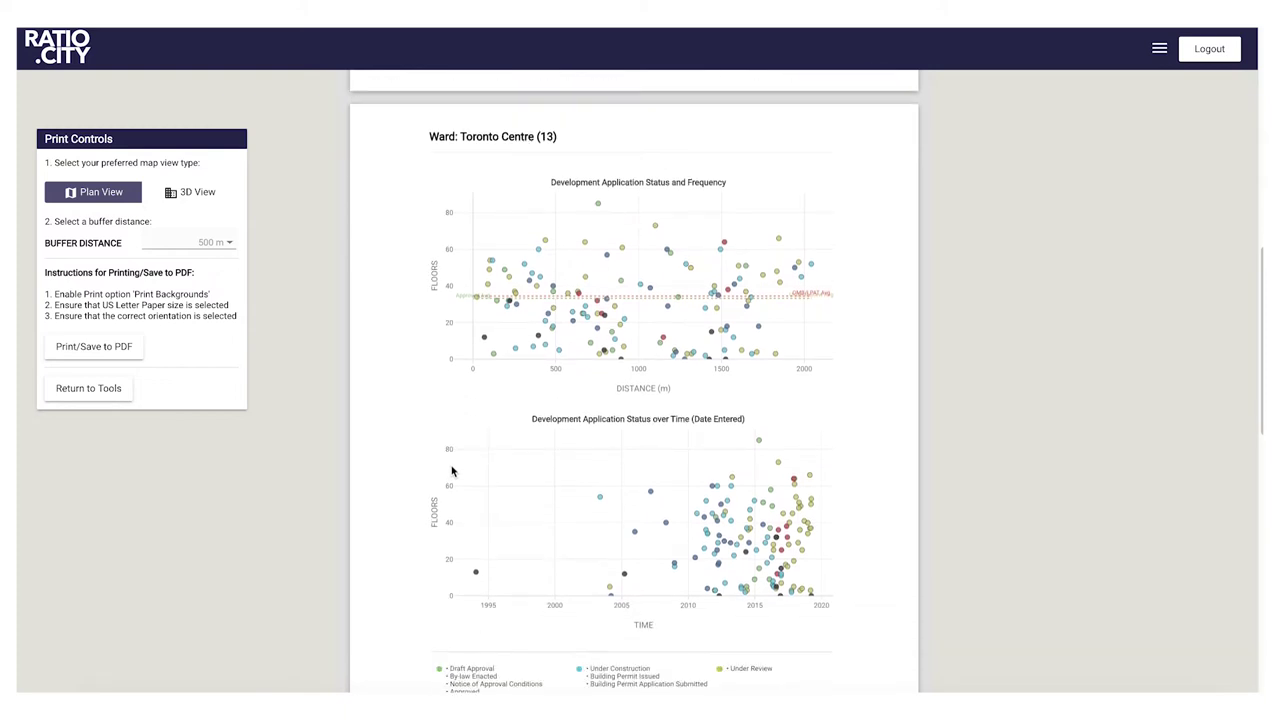
{"action": "scroll", "coordinate": [452, 471], "scroll_direction": "down", "scroll_amount": 2}
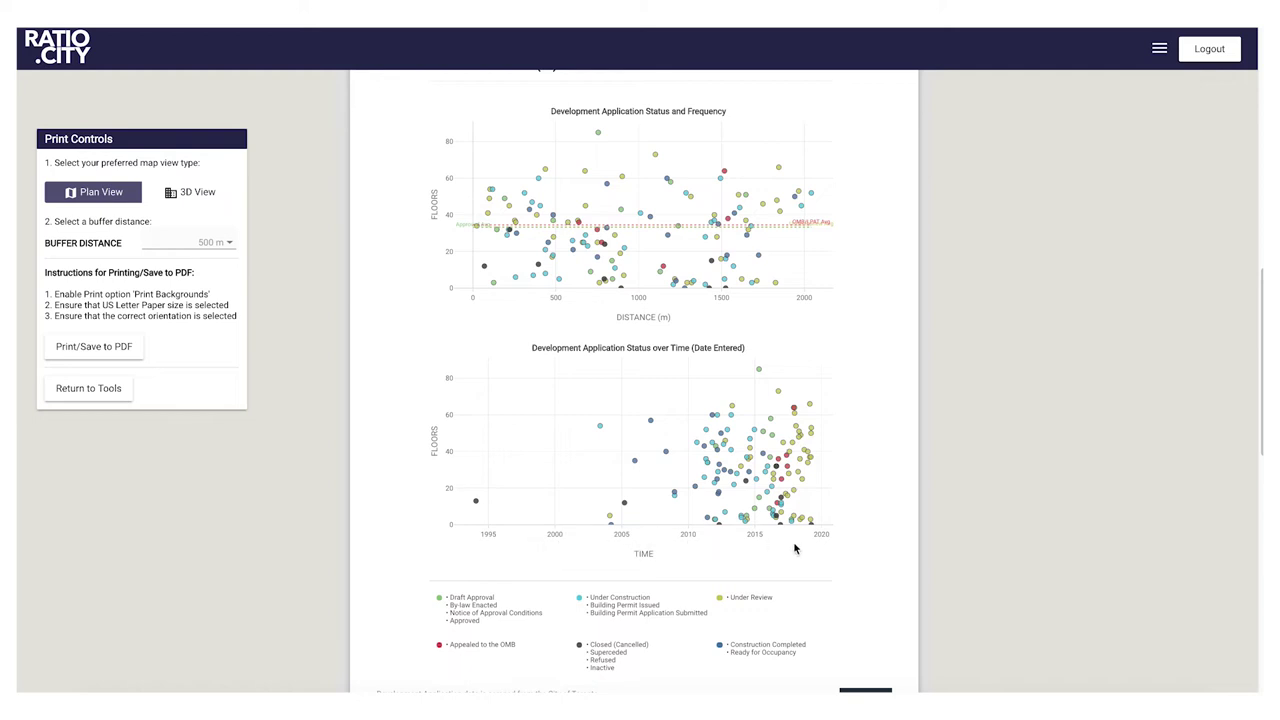
{"action": "scroll", "coordinate": [798, 551], "scroll_direction": "down", "scroll_amount": 2}
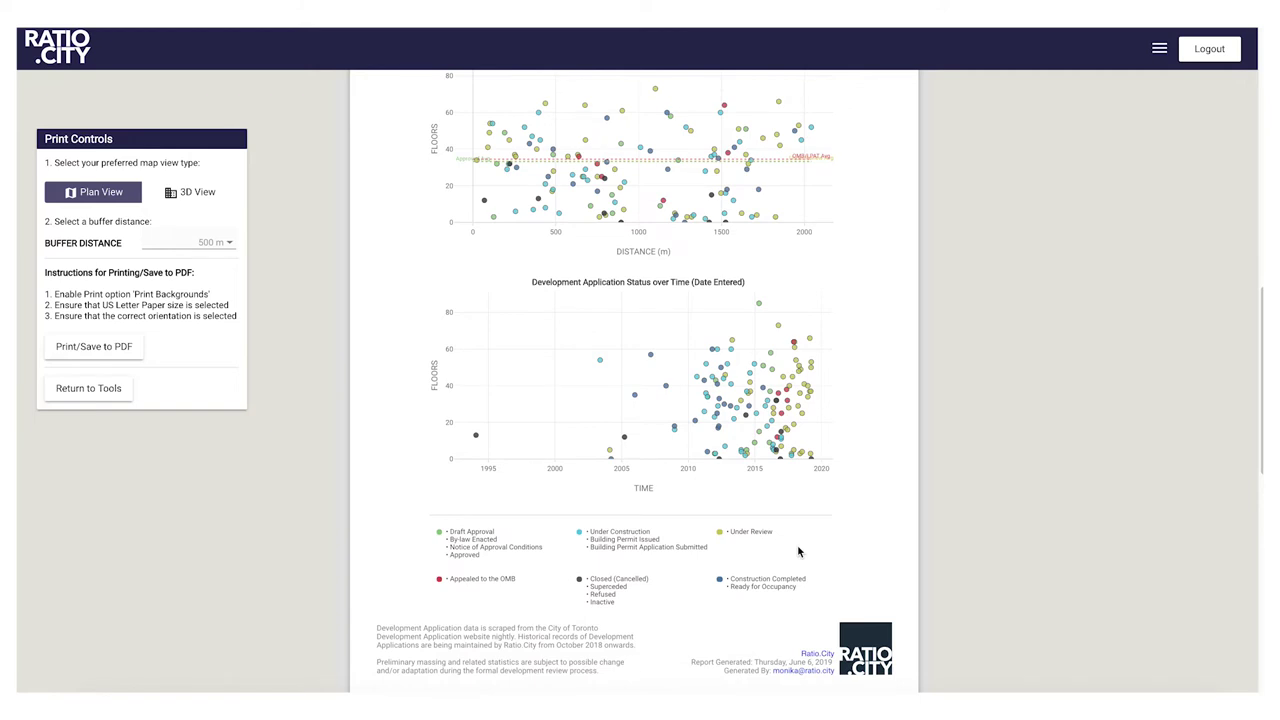
{"action": "scroll", "coordinate": [798, 551], "scroll_direction": "down", "scroll_amount": 2}
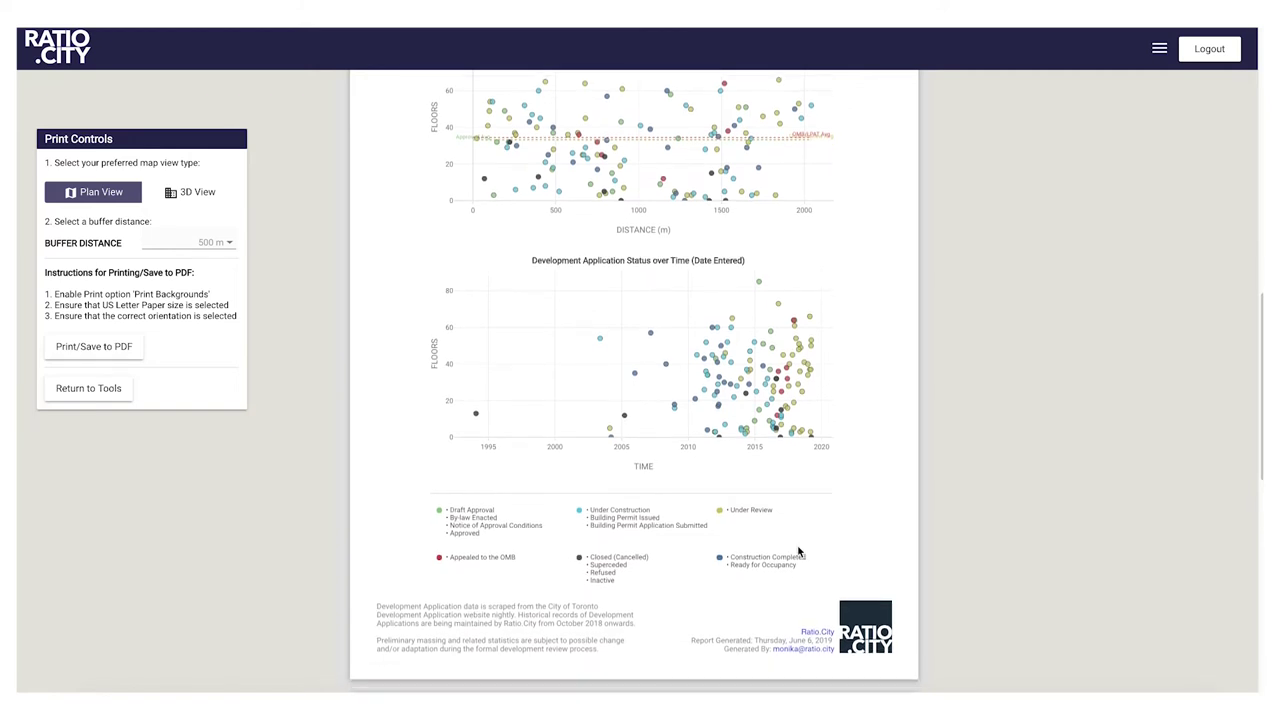
{"action": "scroll", "coordinate": [798, 551], "scroll_direction": "down", "scroll_amount": 5}
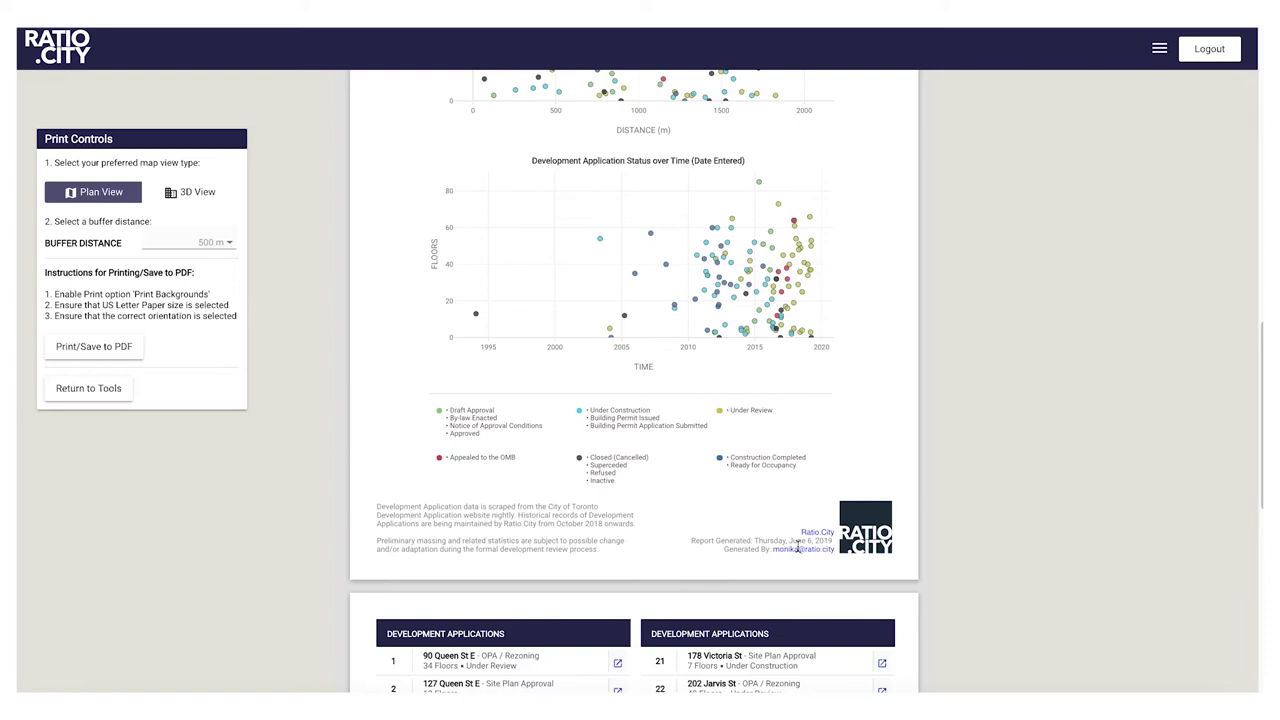
{"action": "scroll", "coordinate": [798, 551], "scroll_direction": "down", "scroll_amount": 1}
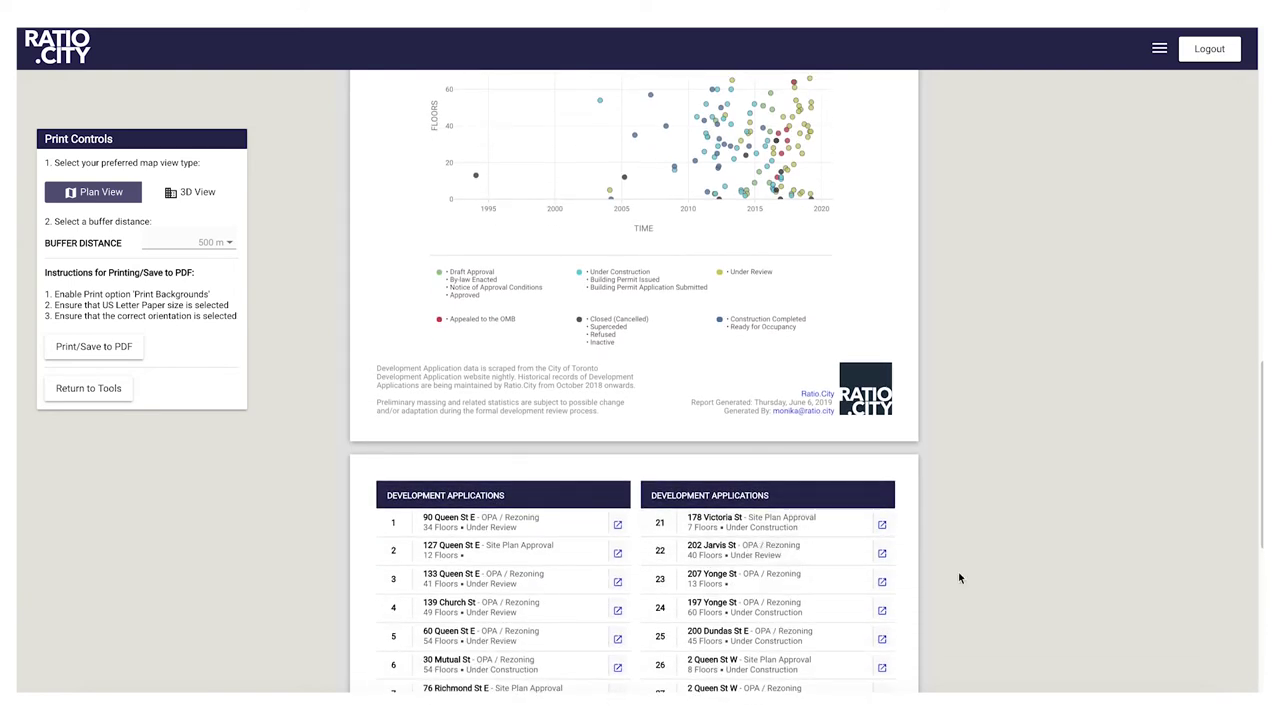
{"action": "scroll", "coordinate": [958, 571], "scroll_direction": "down", "scroll_amount": 6}
{"action": "scroll", "coordinate": [958, 573], "scroll_direction": "down", "scroll_amount": 5}
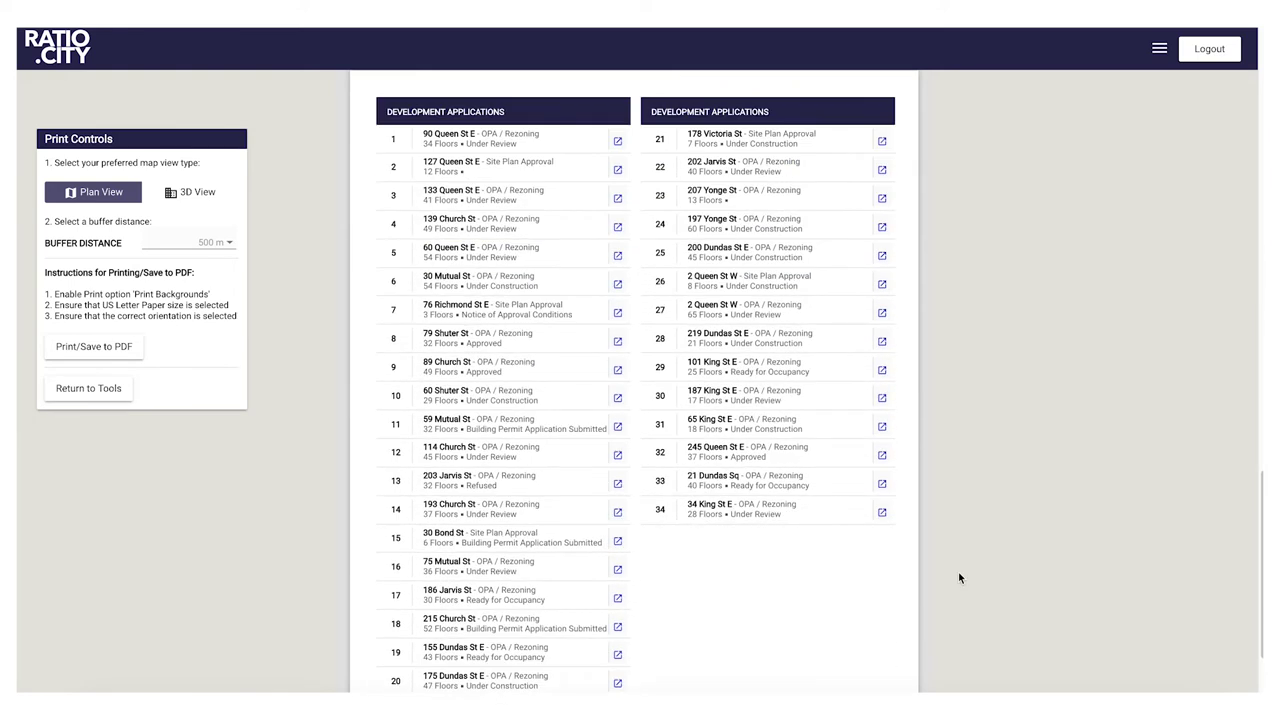
{"action": "scroll", "coordinate": [958, 573], "scroll_direction": "down", "scroll_amount": 4}
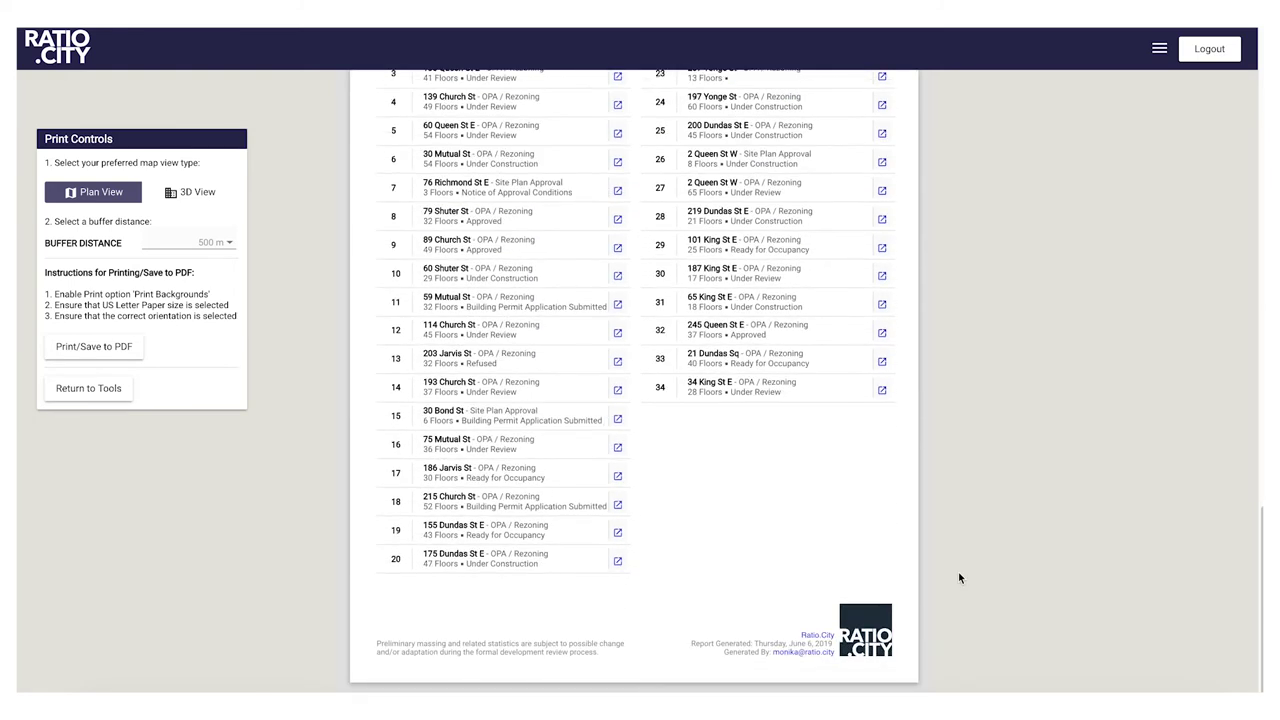
{"action": "left_click", "coordinate": [93, 398]}
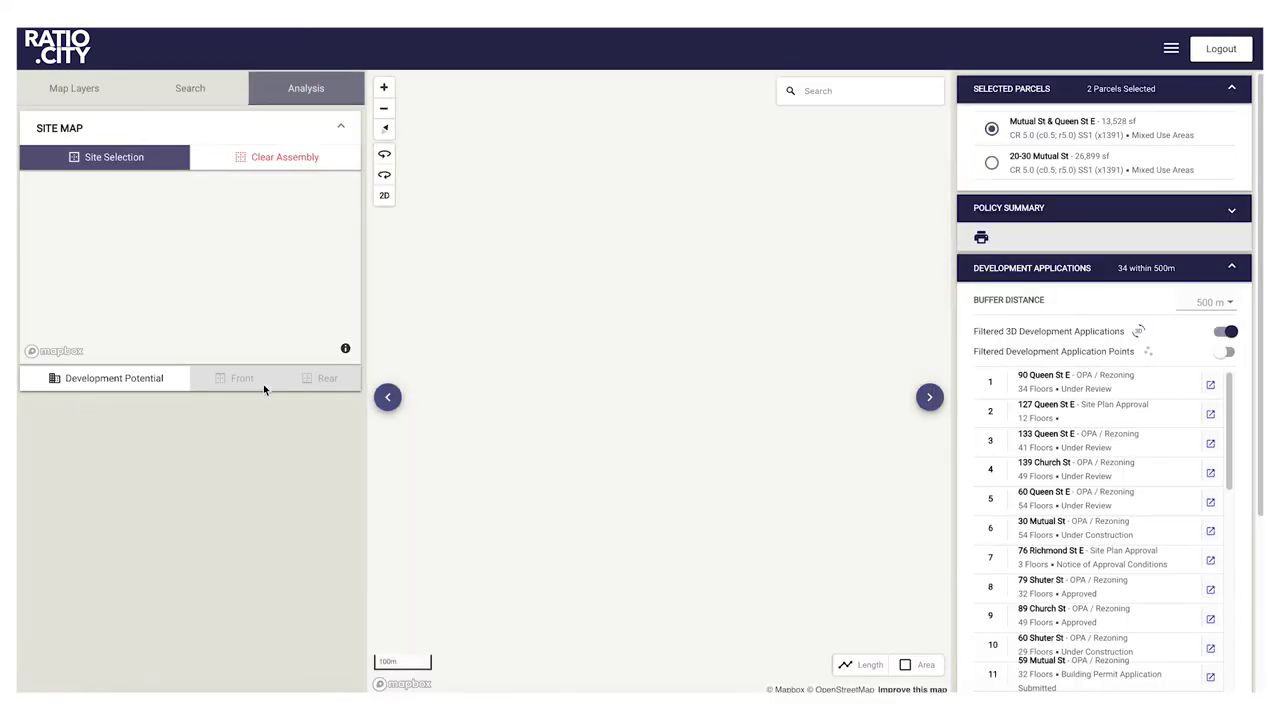
Step: Hide the filtered 3D development applications and collapse the Development Applications and Brookfield Residential Transactions sections
{"action": "left_click", "coordinate": [1226, 332]}
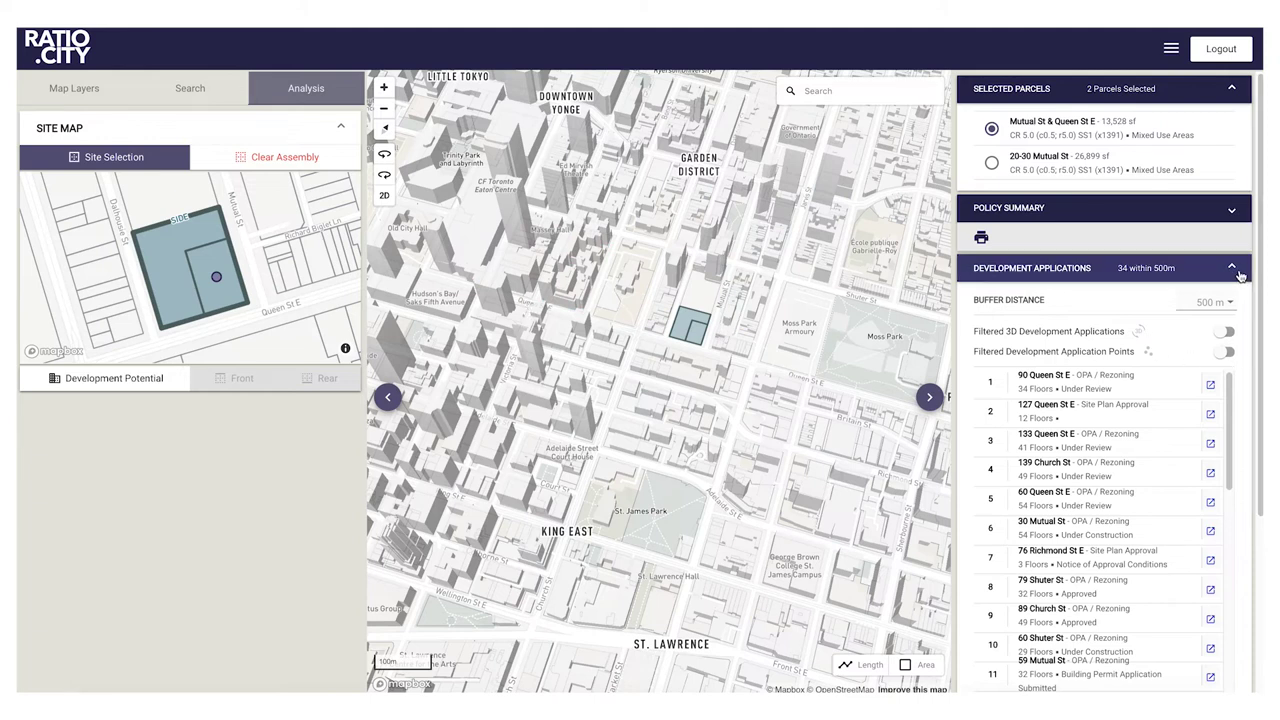
{"action": "left_click", "coordinate": [1238, 270]}
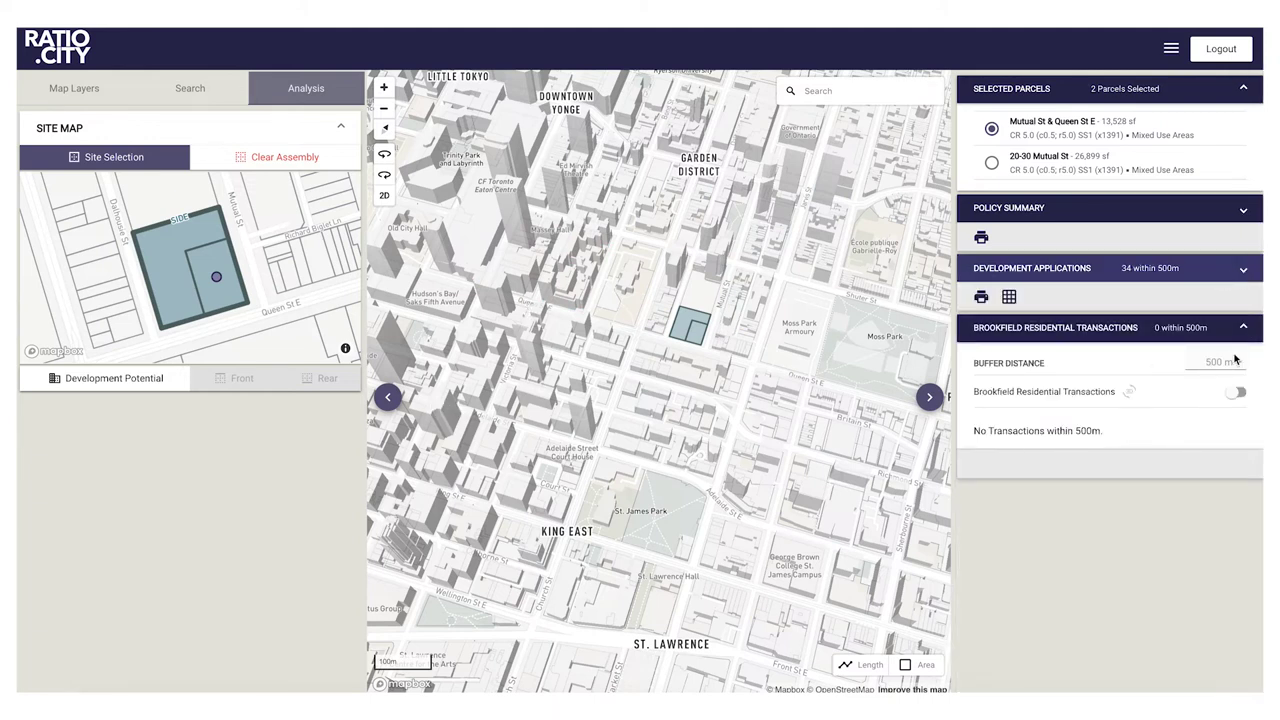
{"action": "left_click", "coordinate": [1244, 330]}
Step: Generate the site's development potential massing, assigning the Queen St E edge as front and the opposite north edge as rear
{"action": "left_click", "coordinate": [109, 380]}
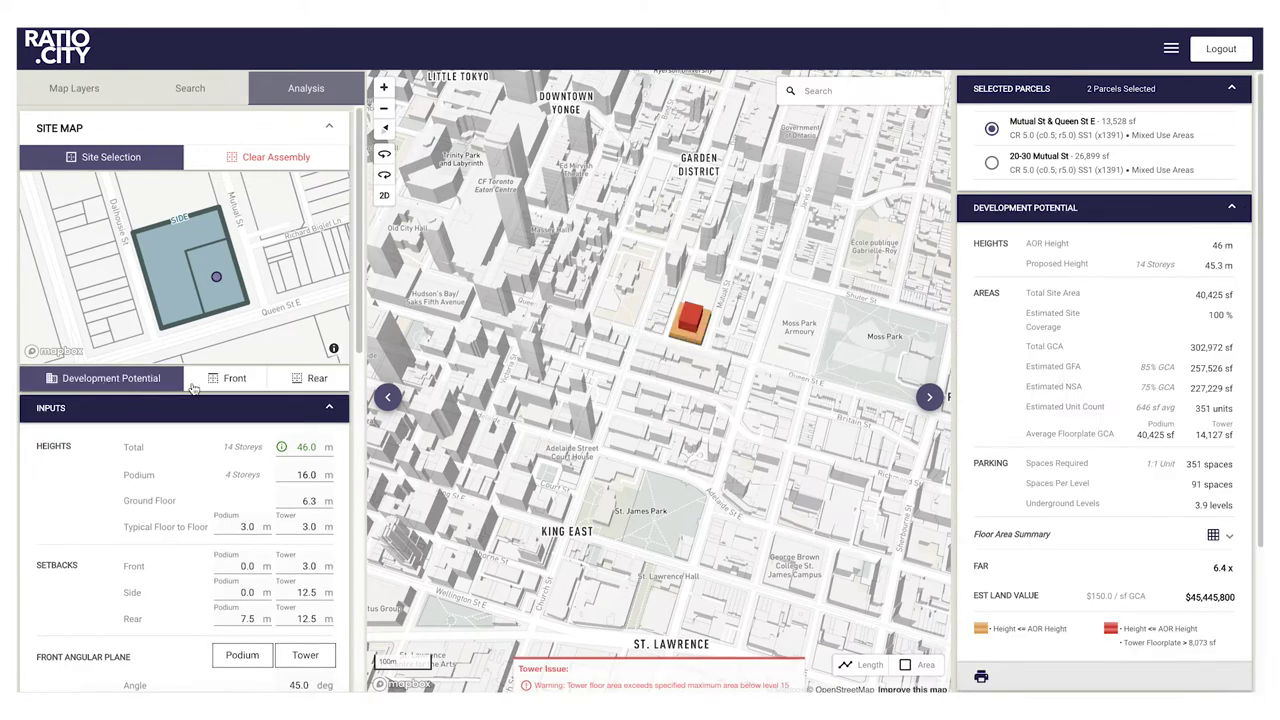
{"action": "left_click", "coordinate": [226, 380]}
{"action": "left_click", "coordinate": [193, 323]}
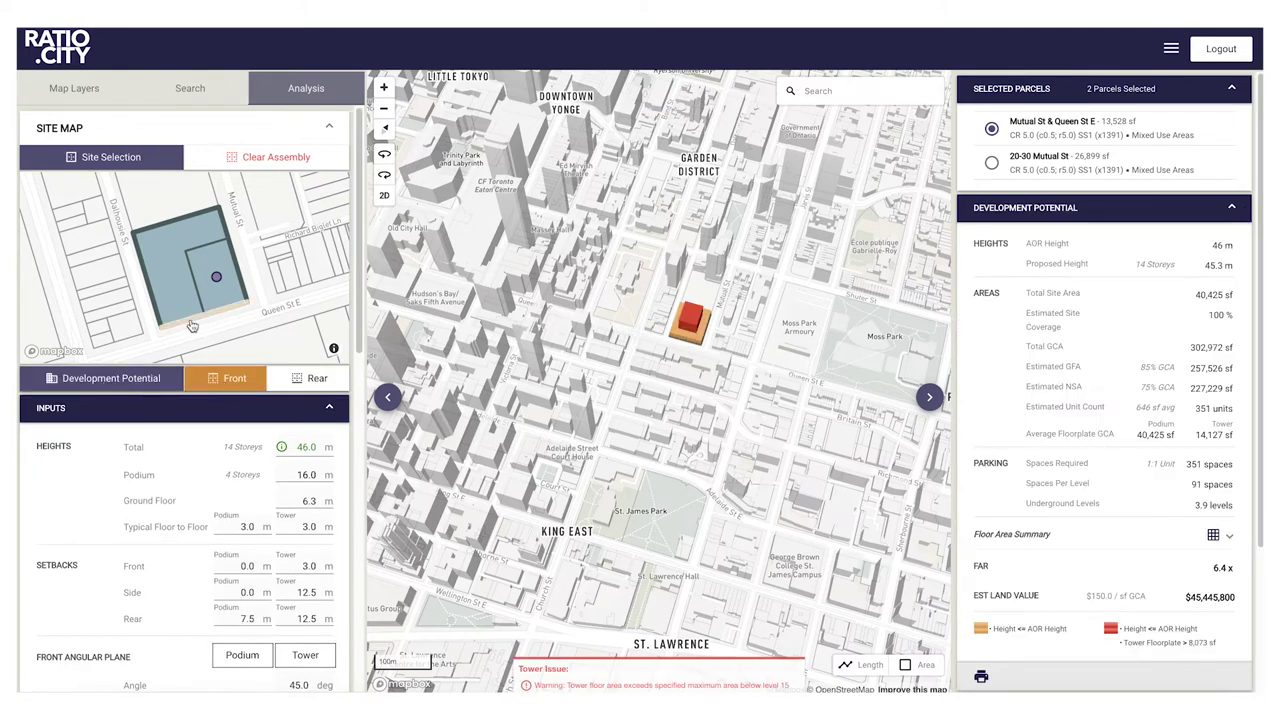
{"action": "left_click", "coordinate": [307, 380]}
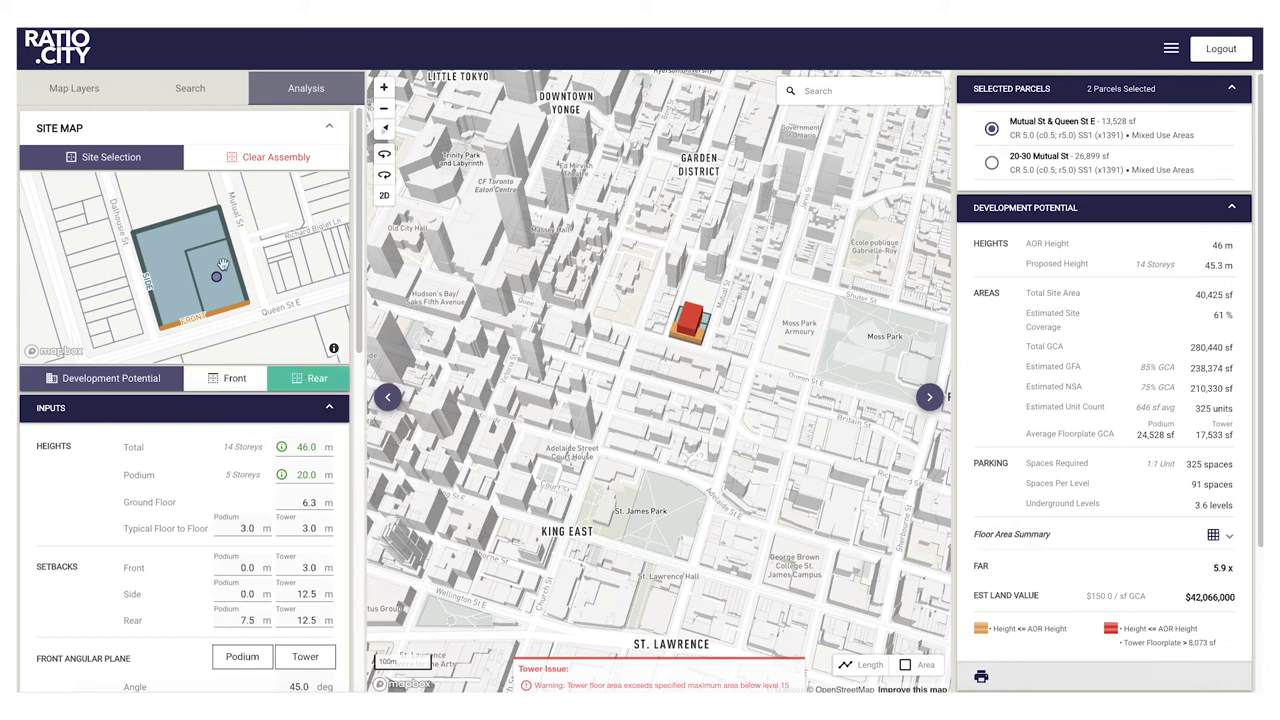
{"action": "left_click", "coordinate": [156, 233]}
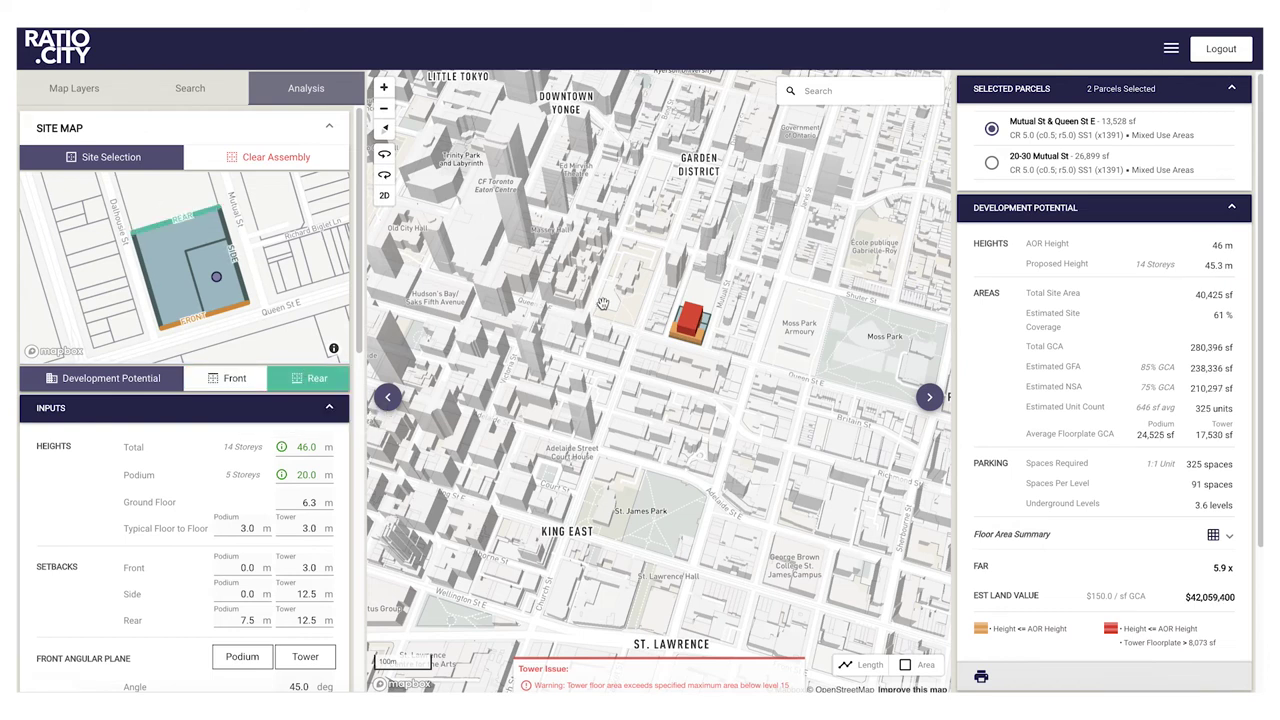
Step: Set the massing's total building height to 125 m
{"action": "scroll", "coordinate": [683, 350], "scroll_direction": "up", "scroll_amount": 3}
{"action": "left_click_drag", "start_coordinate": [683, 350], "coordinate": [630, 445]}
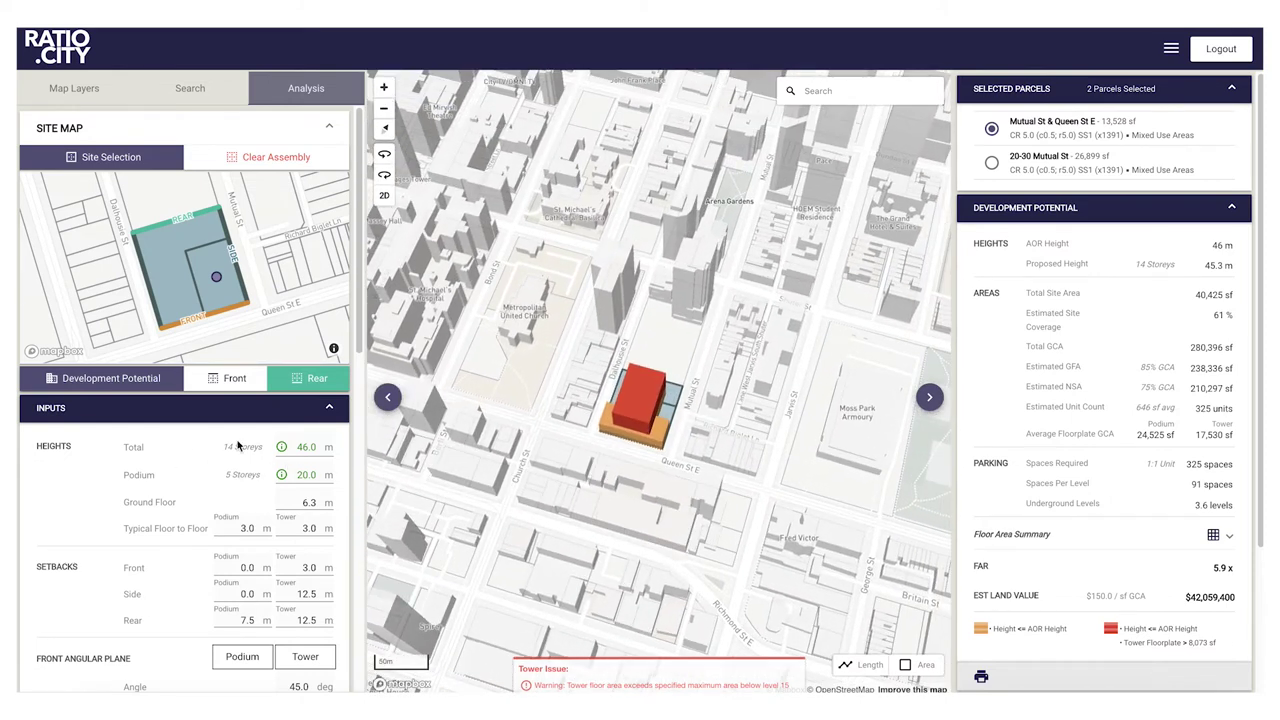
{"action": "double_click", "coordinate": [295, 447]}
{"action": "type", "text": "125.0"}
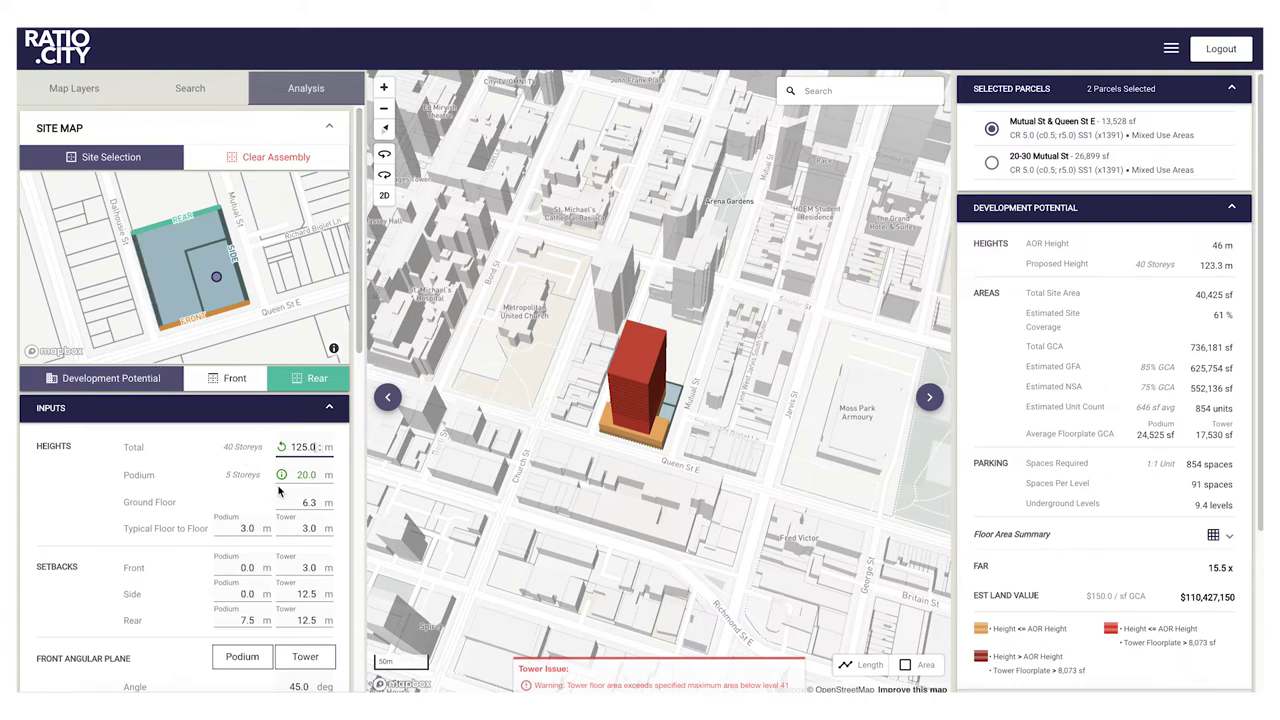
Step: Set the tower setbacks to 18 m at the side, 25 m at the rear and 6 m at the front
{"action": "left_click_drag", "start_coordinate": [296, 598], "coordinate": [336, 598]}
{"action": "type", "text": "18"}
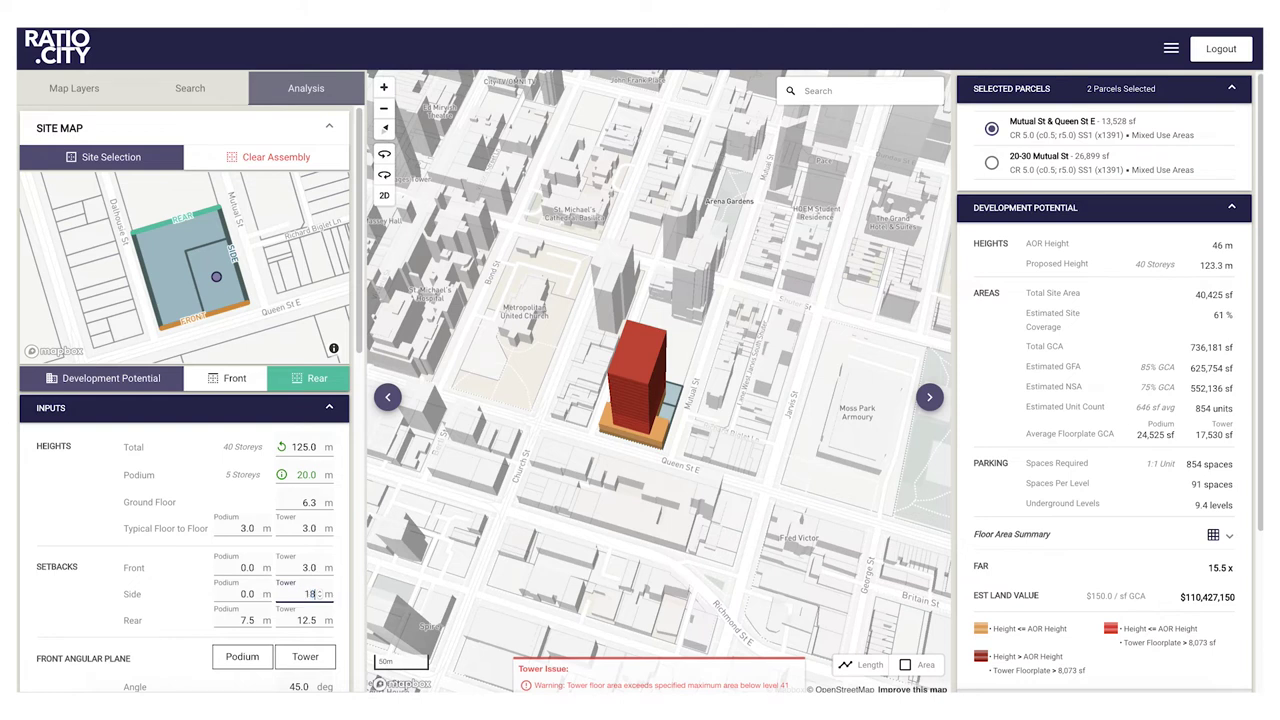
{"action": "left_click_drag", "start_coordinate": [298, 620], "coordinate": [336, 624]}
{"action": "type", "text": "2"}
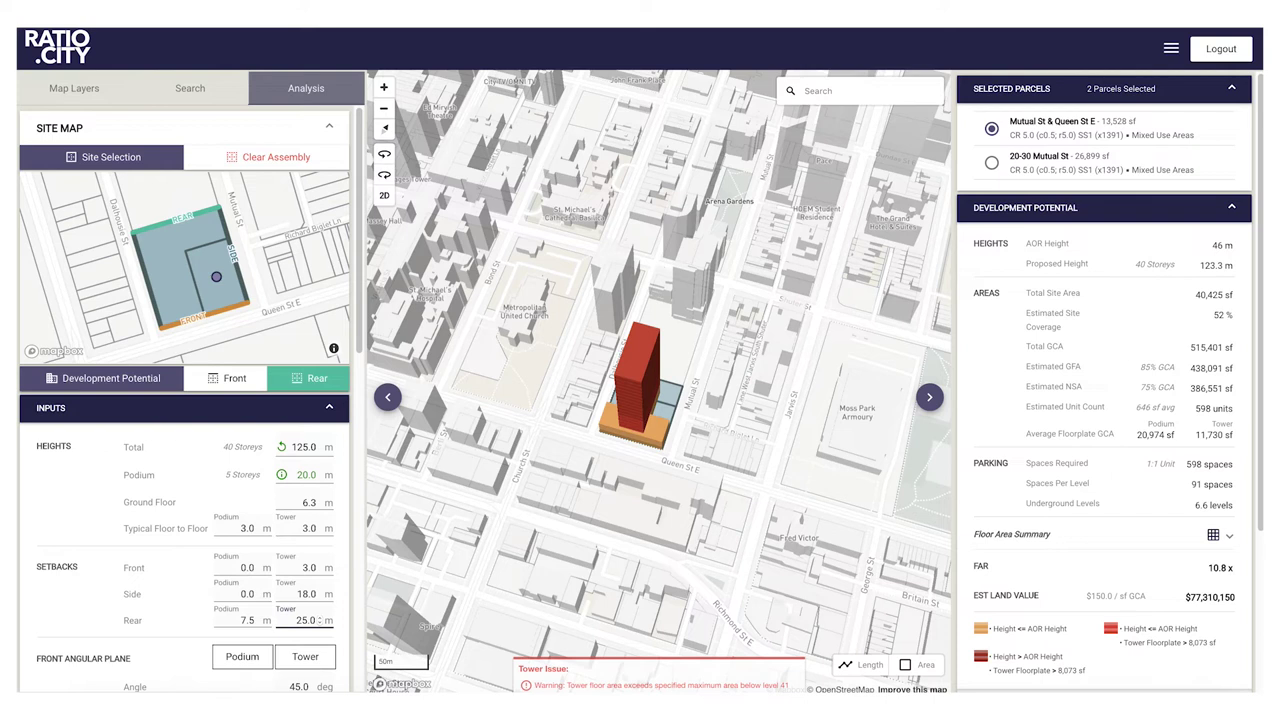
{"action": "left_click_drag", "start_coordinate": [298, 567], "coordinate": [340, 570]}
{"action": "type", "text": "6"}
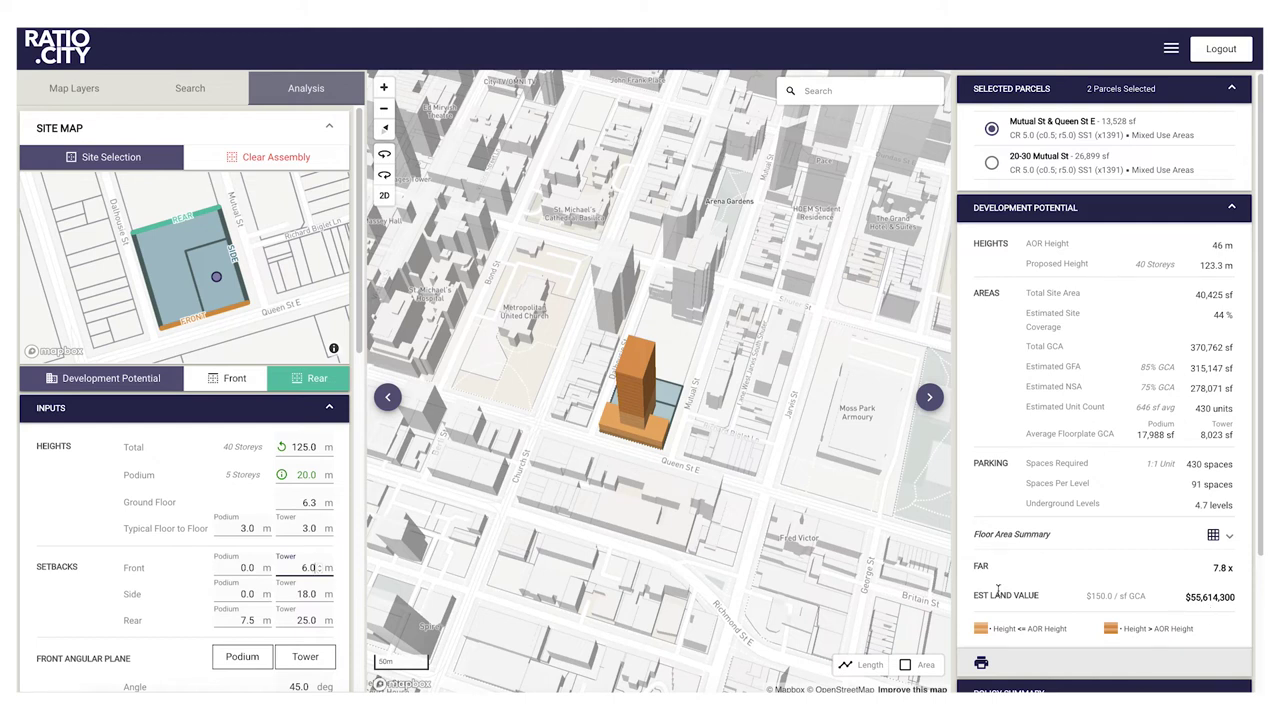
{"action": "right_click_drag", "start_coordinate": [765, 556], "coordinate": [786, 557]}
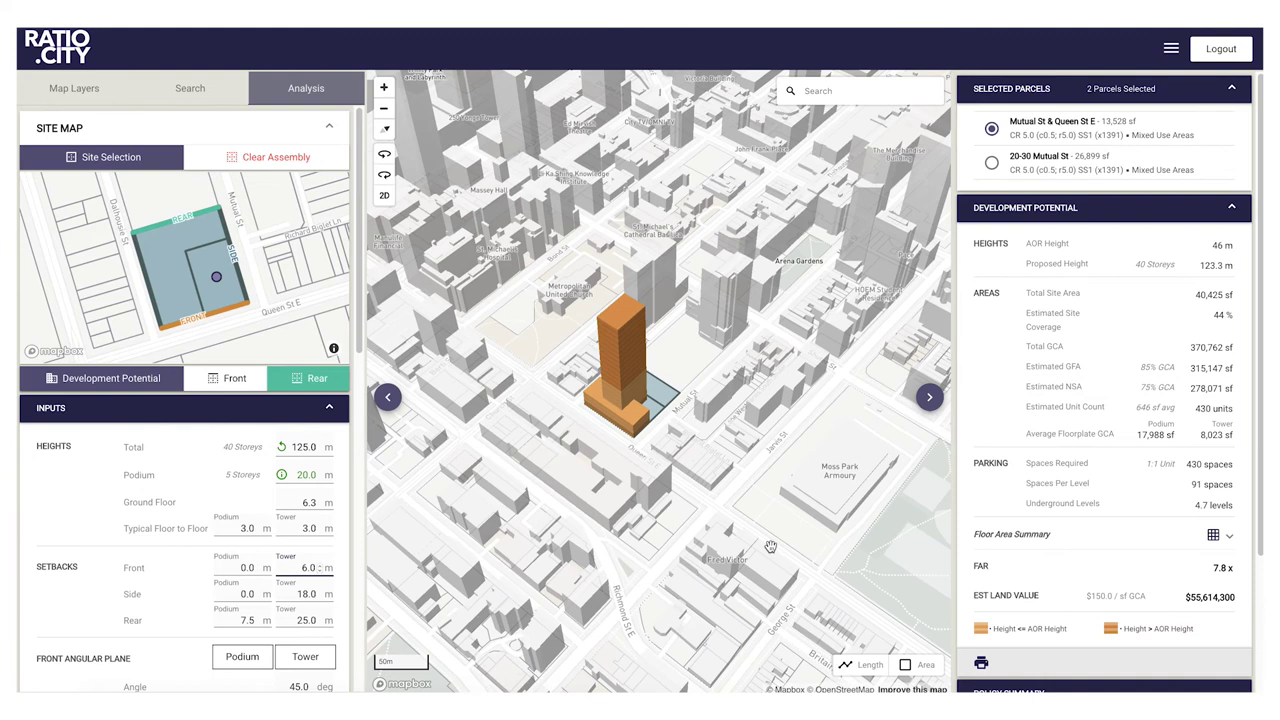
Step: Show the City Parks layer on the map and return to the site's massing analysis
{"action": "left_click_drag", "start_coordinate": [360, 285], "coordinate": [352, 370]}
{"action": "scroll", "coordinate": [352, 370], "scroll_direction": "up", "scroll_amount": 3}
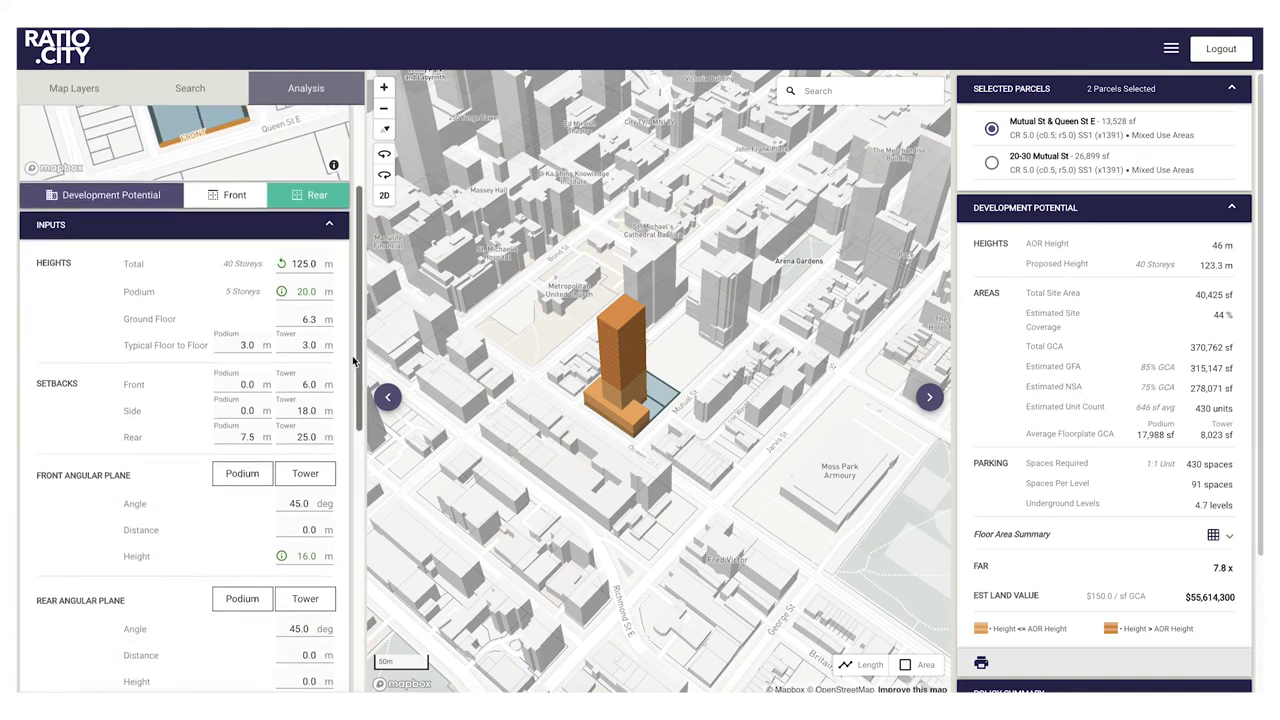
{"action": "left_click", "coordinate": [90, 90]}
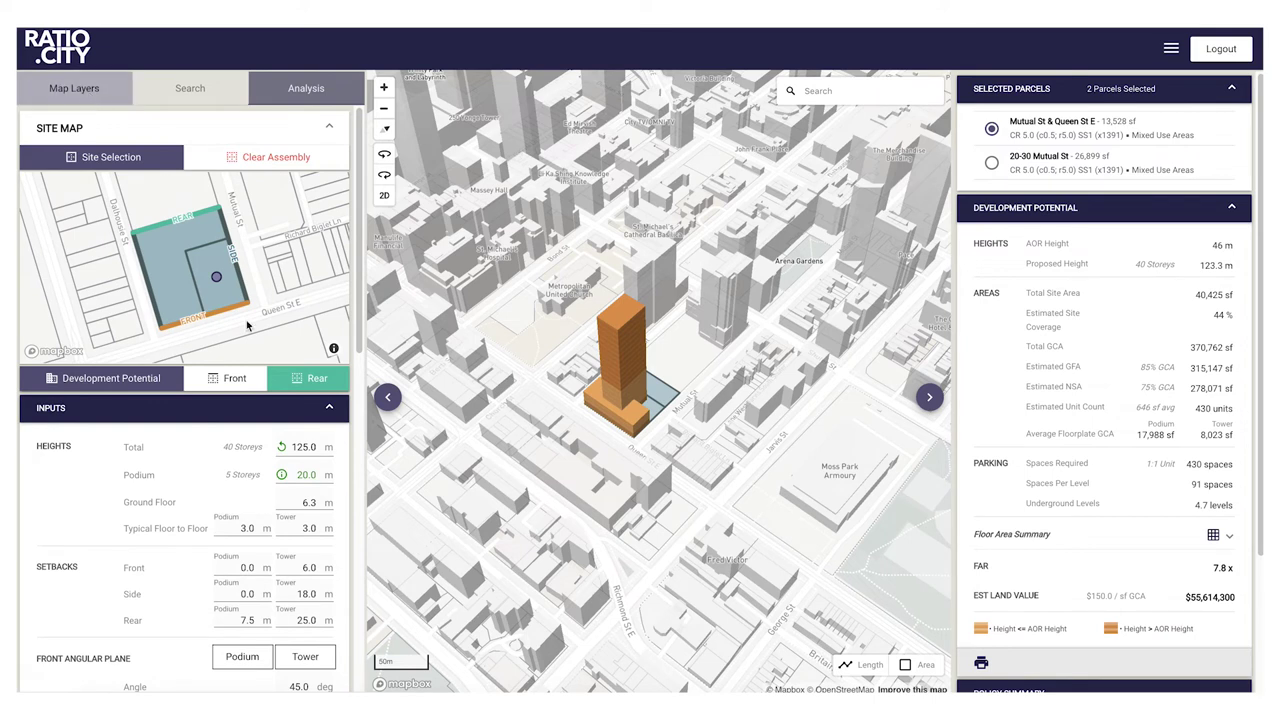
{"action": "left_click_drag", "start_coordinate": [356, 242], "coordinate": [372, 564]}
{"action": "left_click", "coordinate": [323, 468]}
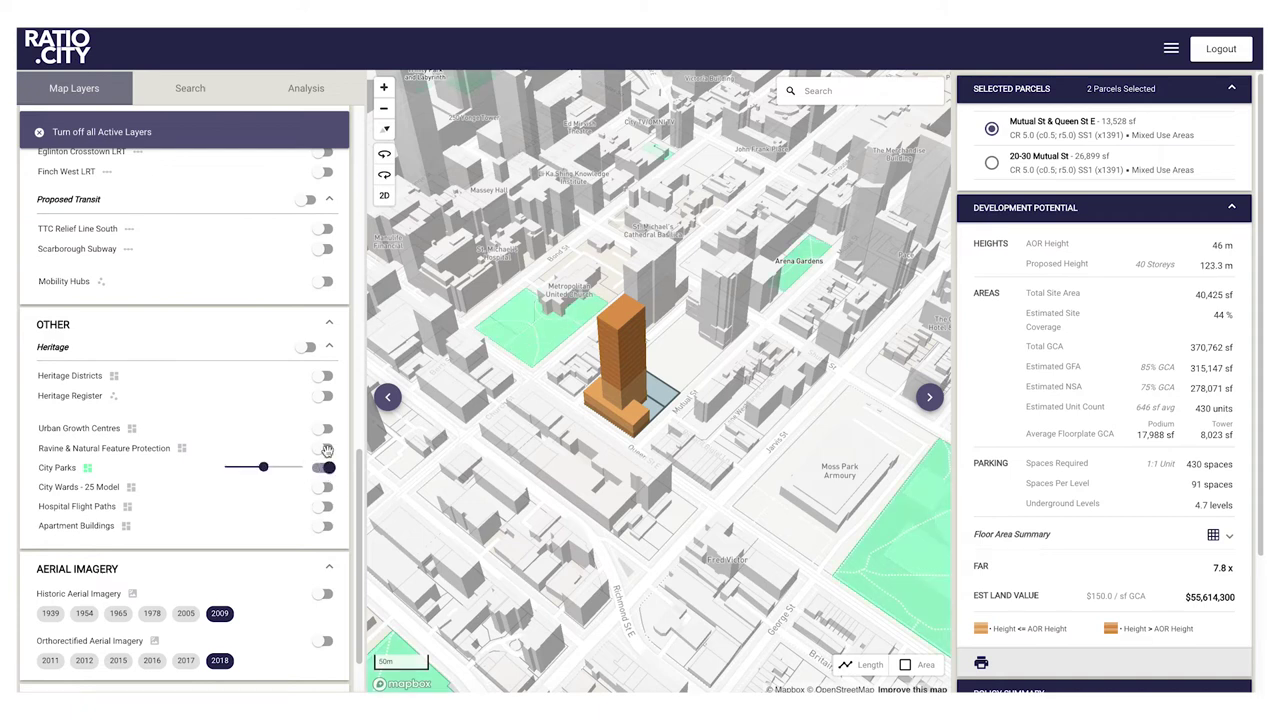
{"action": "left_click", "coordinate": [302, 99]}
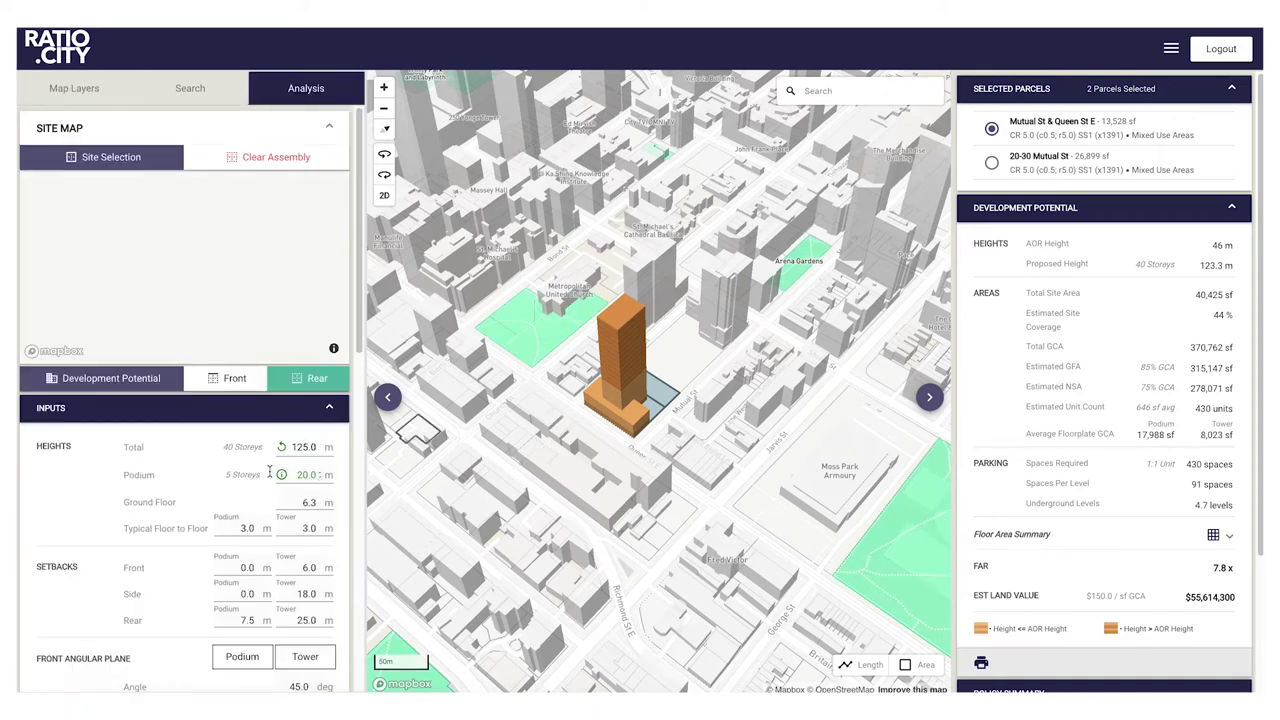
Step: Enable the March development shadow study and examine where the tower's shadows intersect the surrounding parks
{"action": "scroll", "coordinate": [272, 470], "scroll_direction": "down", "scroll_amount": 4}
{"action": "scroll", "coordinate": [272, 470], "scroll_direction": "down", "scroll_amount": 2}
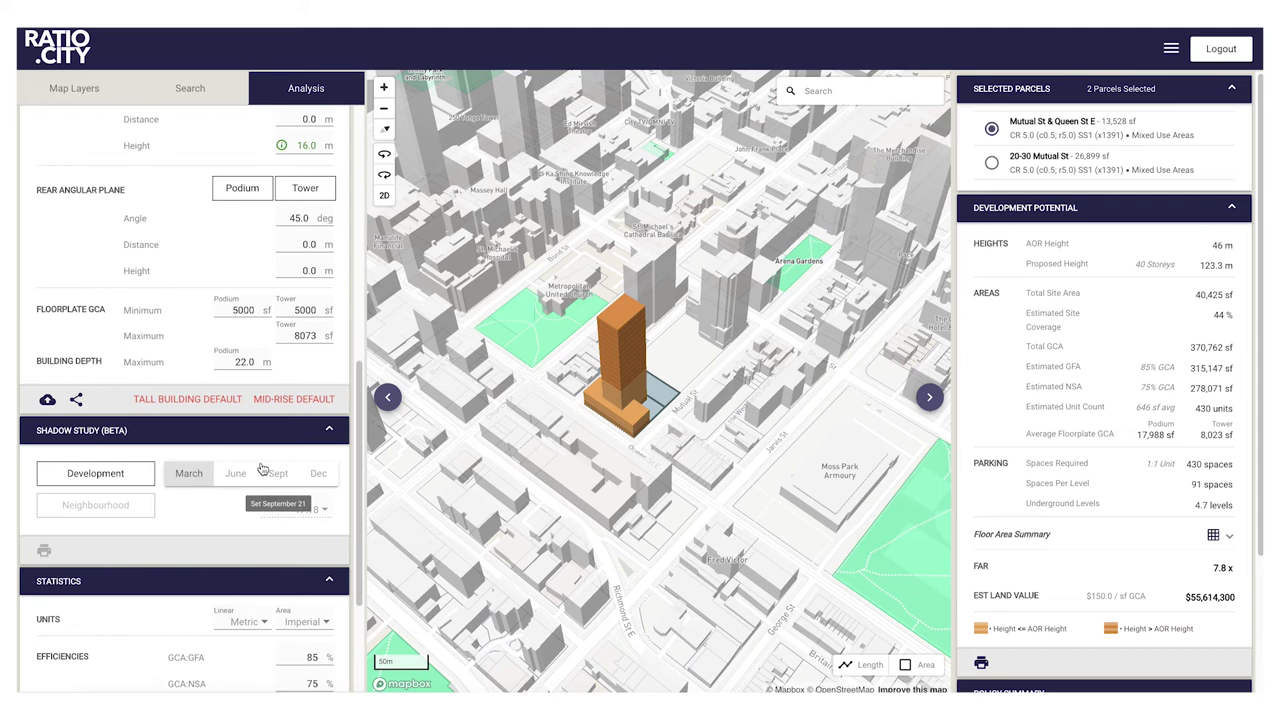
{"action": "left_click", "coordinate": [79, 479]}
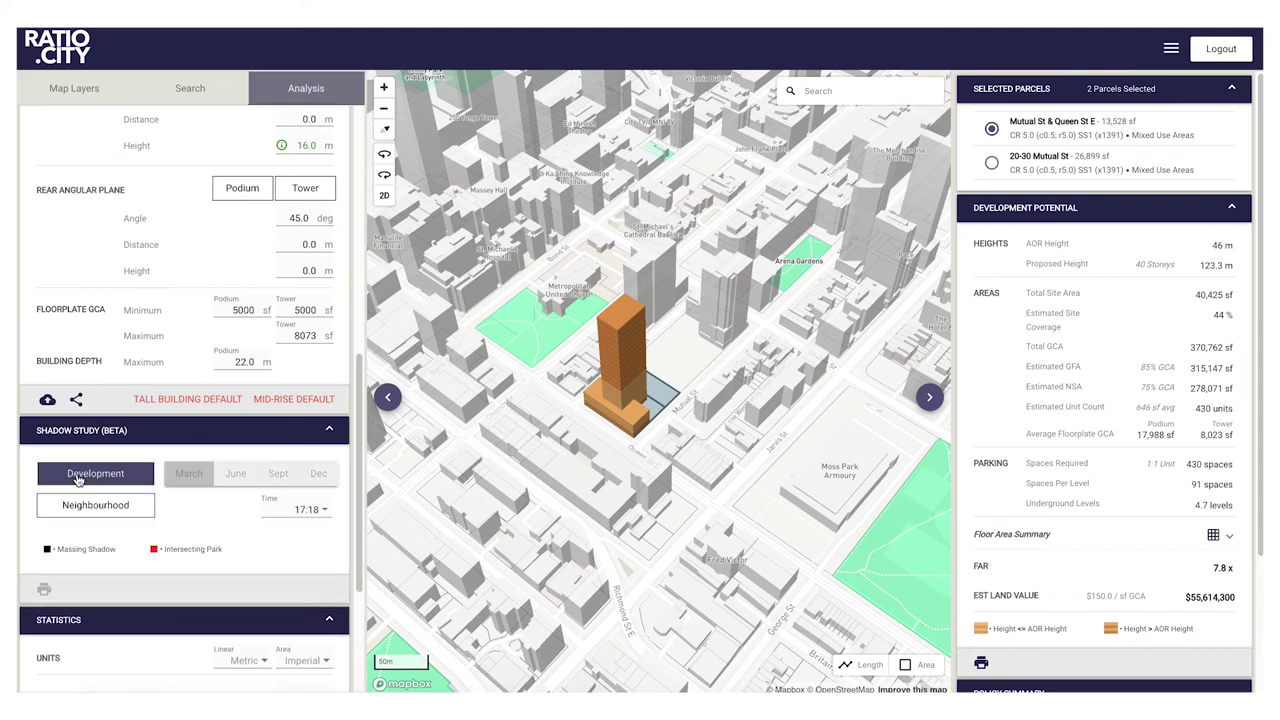
{"action": "right_click_drag", "start_coordinate": [592, 472], "coordinate": [655, 531]}
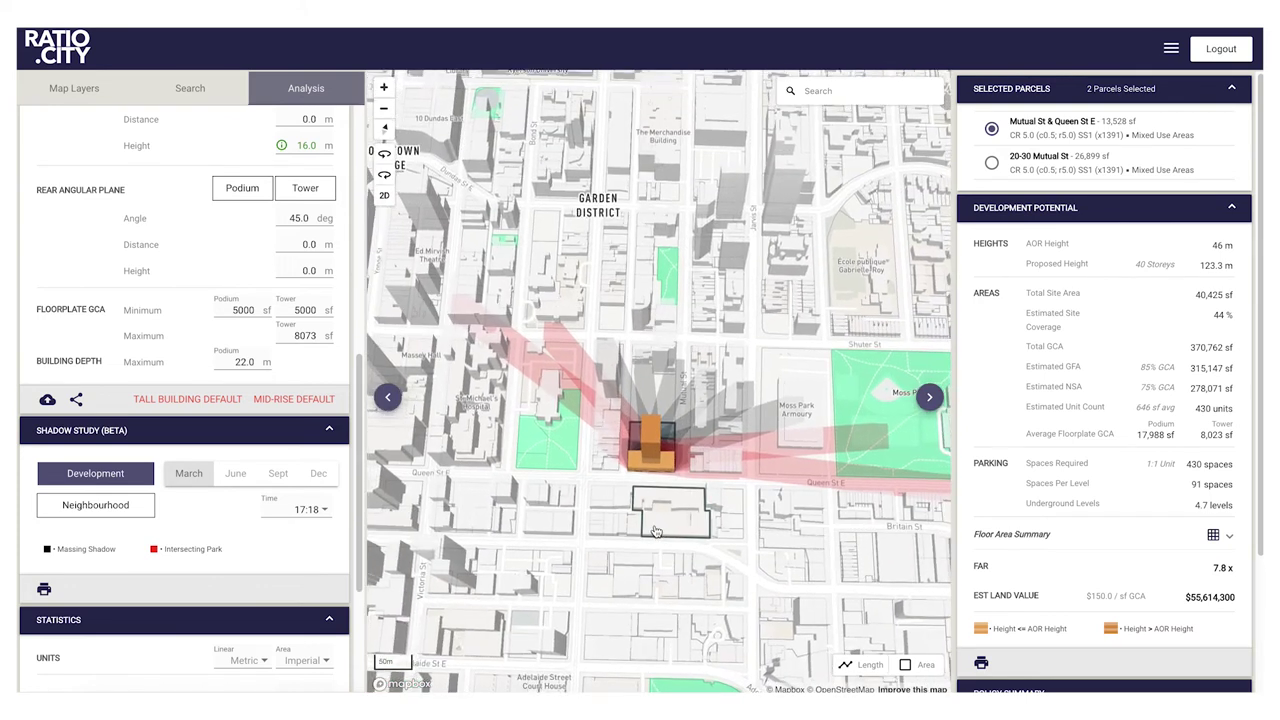
{"action": "left_click_drag", "start_coordinate": [657, 531], "coordinate": [632, 537]}
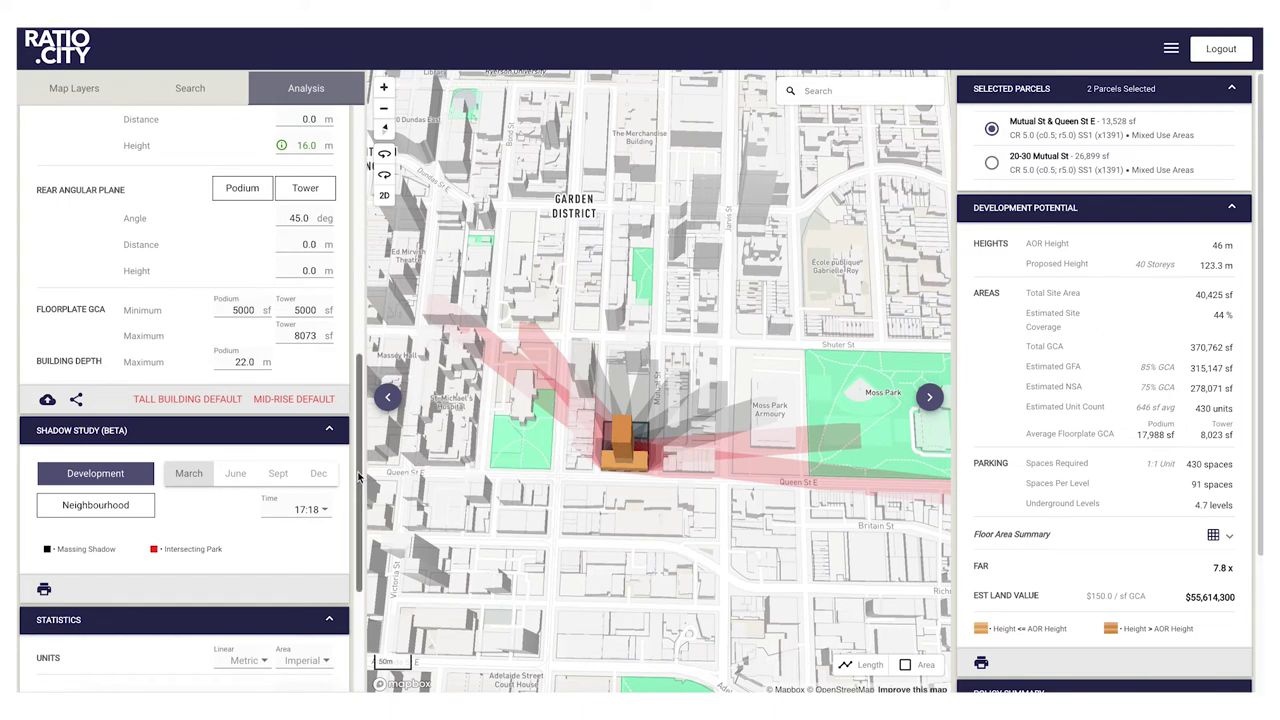
Step: Reduce the total building height to 95 m and inspect the updated massing and park shadows
{"action": "left_click_drag", "start_coordinate": [358, 478], "coordinate": [355, 280]}
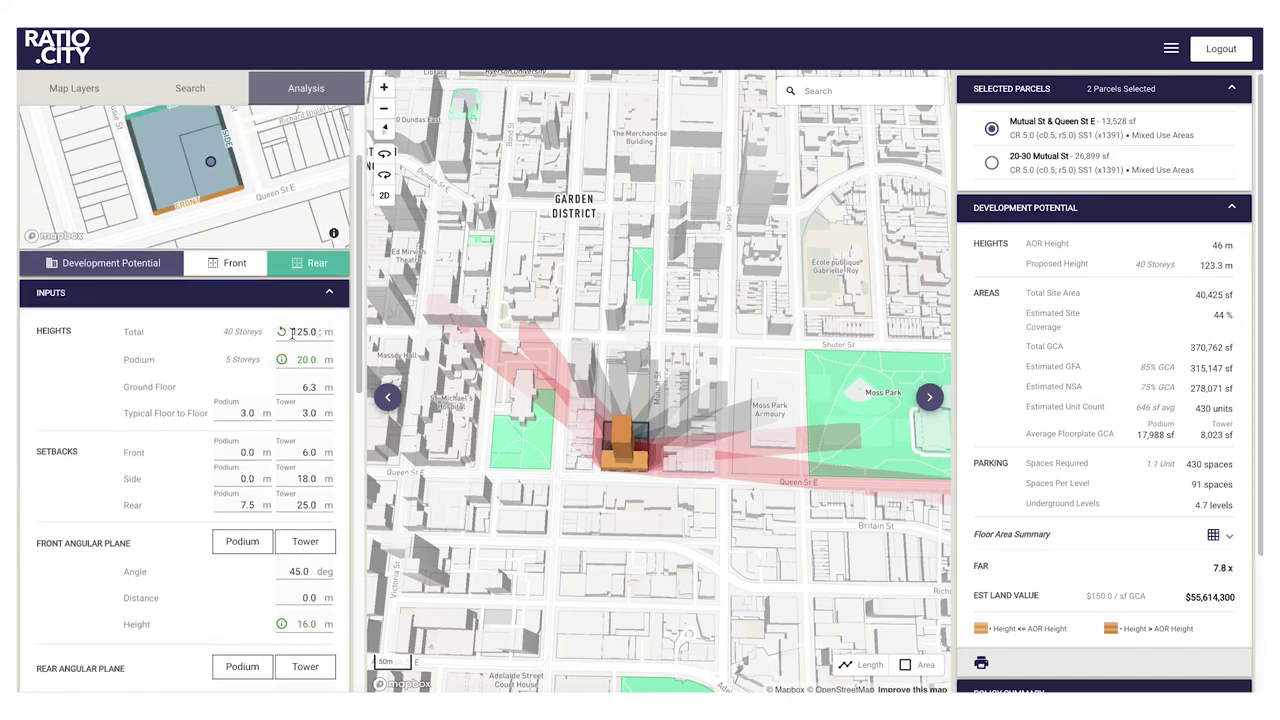
{"action": "left_click_drag", "start_coordinate": [291, 332], "coordinate": [330, 343]}
{"action": "type", "text": "95"}
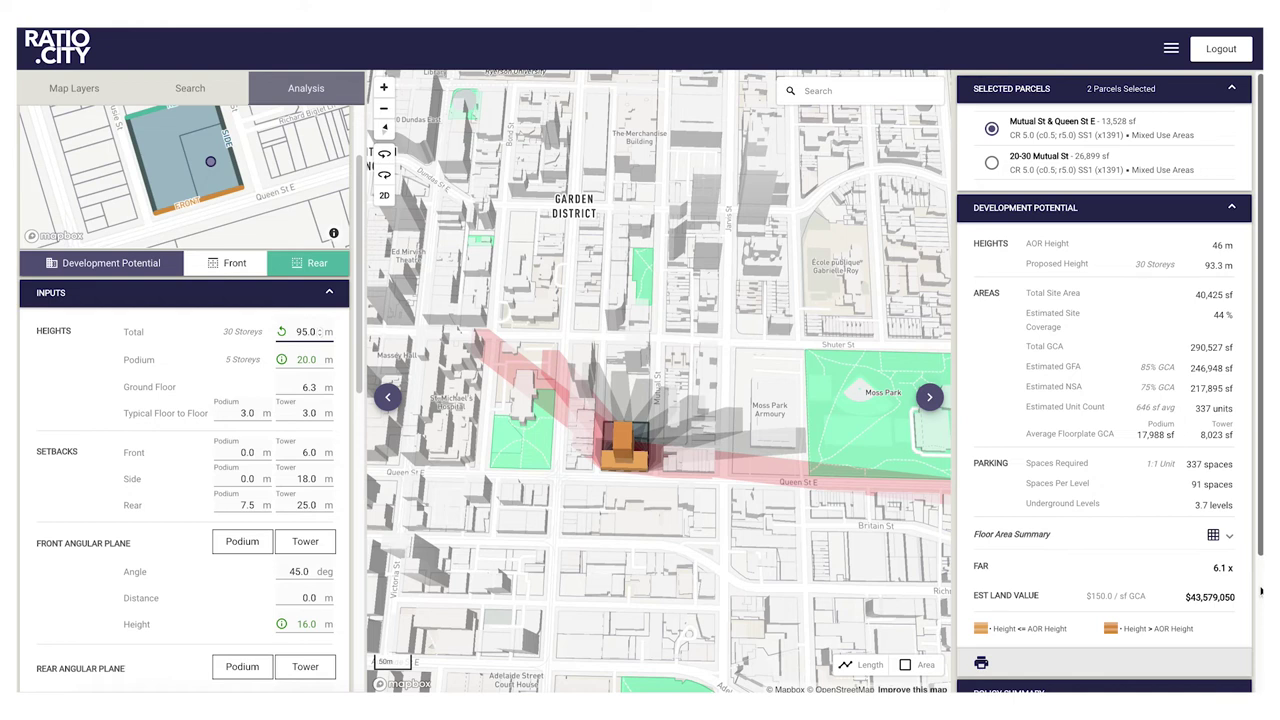
{"action": "right_click_drag", "start_coordinate": [712, 525], "coordinate": [691, 506]}
{"action": "left_click_drag", "start_coordinate": [647, 511], "coordinate": [677, 509]}
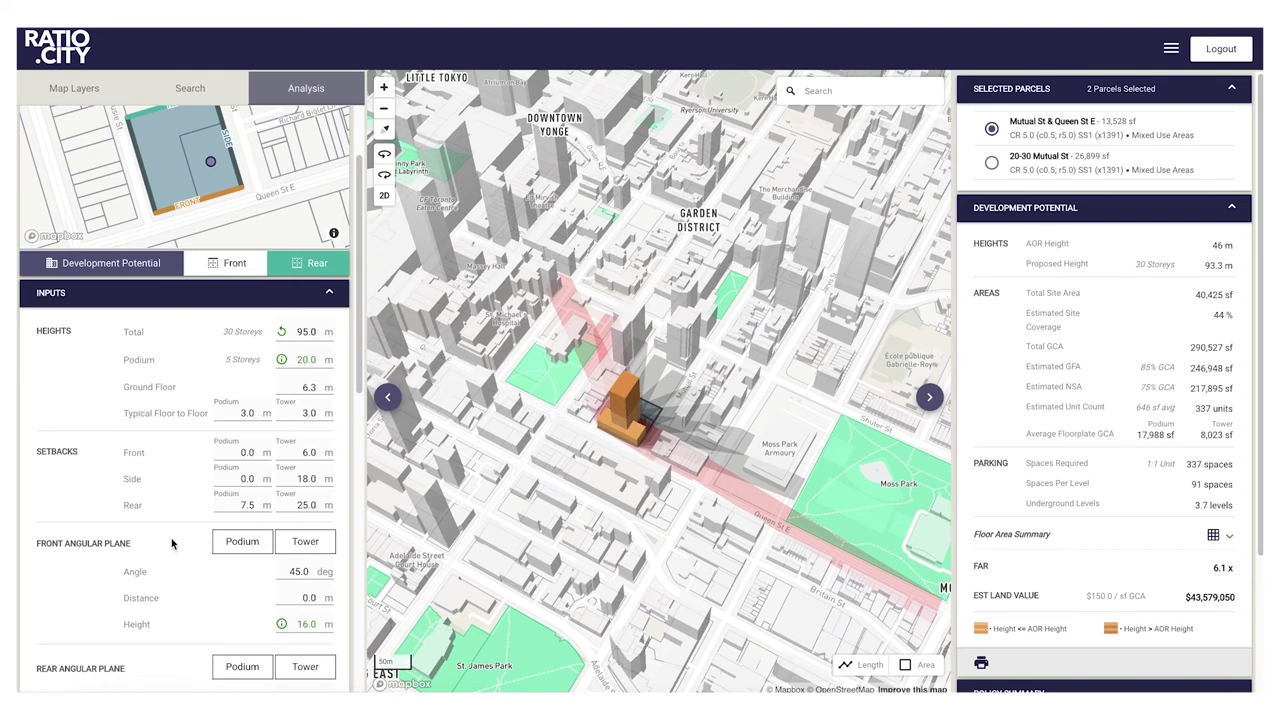
Step: Turn off the development shadows, apply the mid-rise default to the massing and inspect the stepped building and its inputs
{"action": "scroll", "coordinate": [177, 535], "scroll_direction": "down", "scroll_amount": 2}
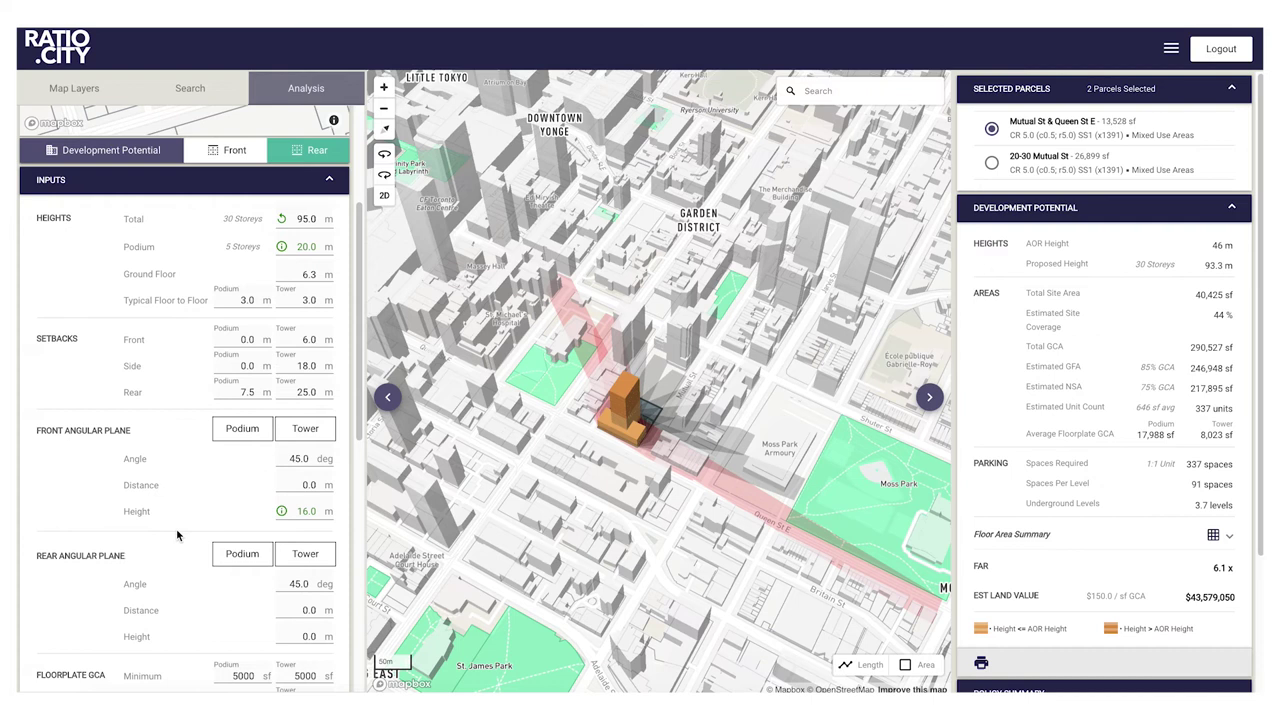
{"action": "scroll", "coordinate": [177, 535], "scroll_direction": "down", "scroll_amount": 7}
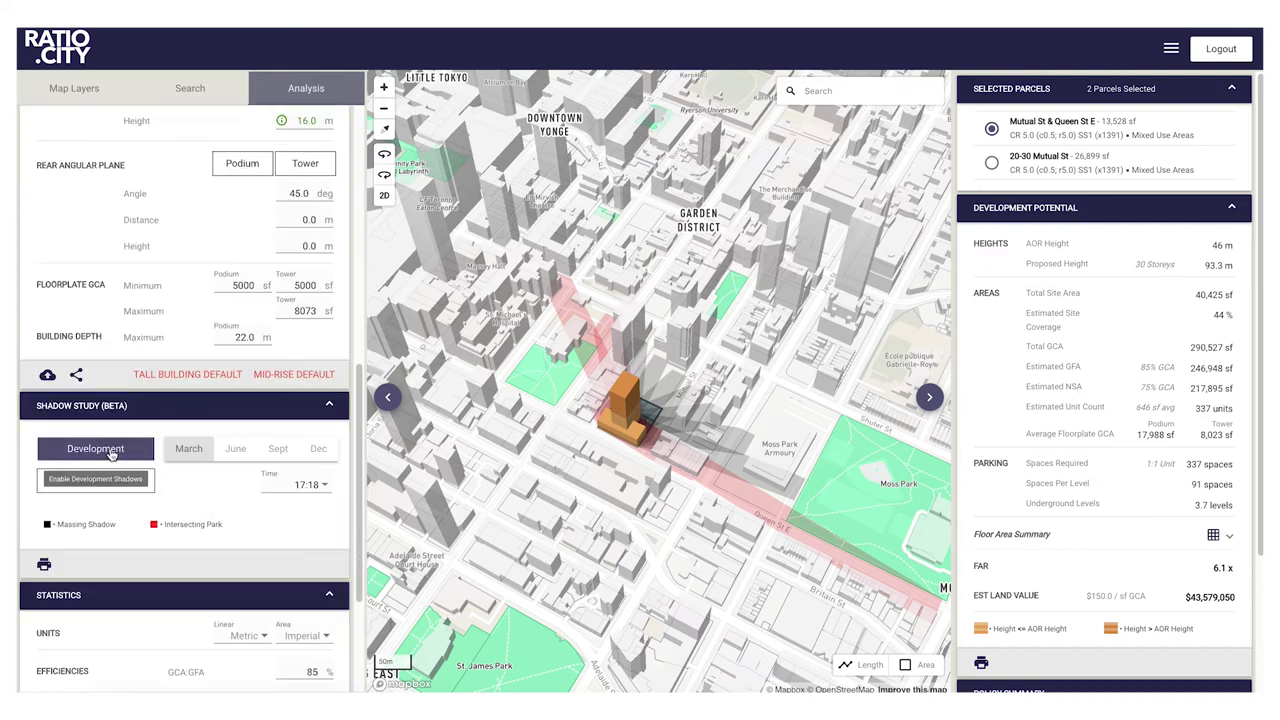
{"action": "left_click", "coordinate": [108, 452]}
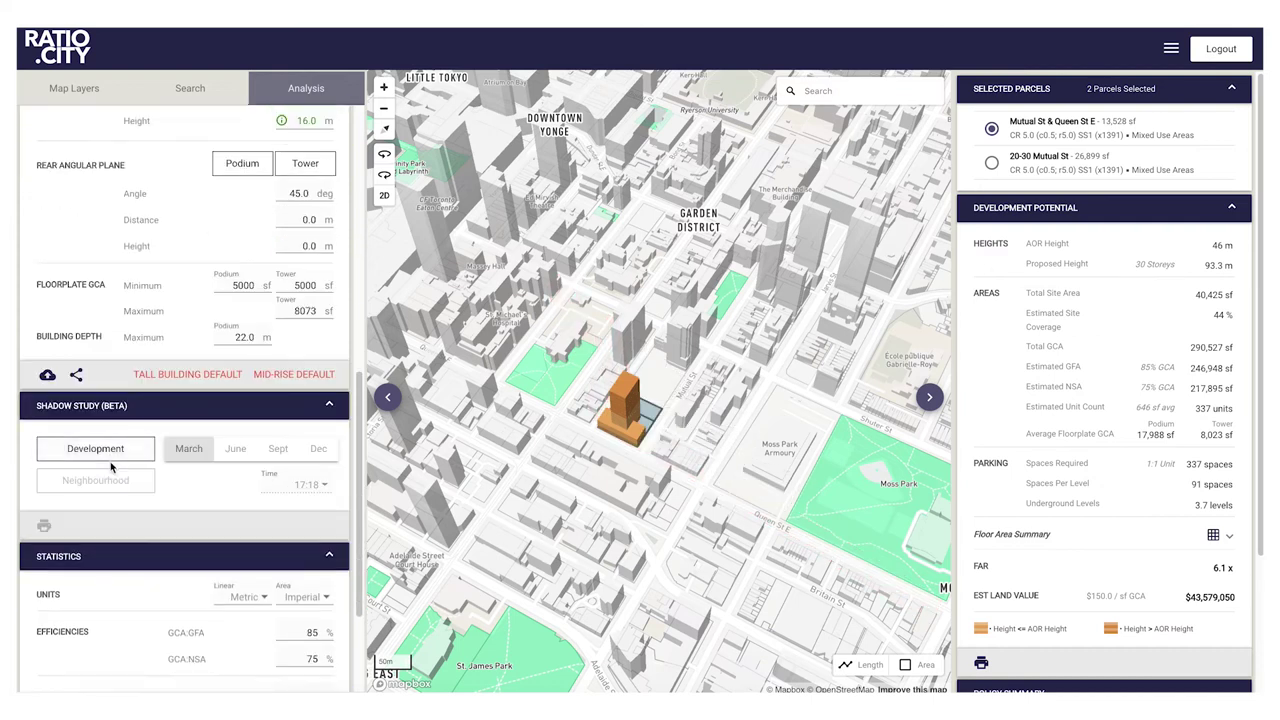
{"action": "left_click", "coordinate": [295, 376]}
{"action": "scroll", "coordinate": [628, 420], "scroll_direction": "up", "scroll_amount": 5}
{"action": "right_click_drag", "start_coordinate": [690, 479], "coordinate": [663, 463]}
{"action": "left_click_drag", "start_coordinate": [363, 381], "coordinate": [362, 218]}
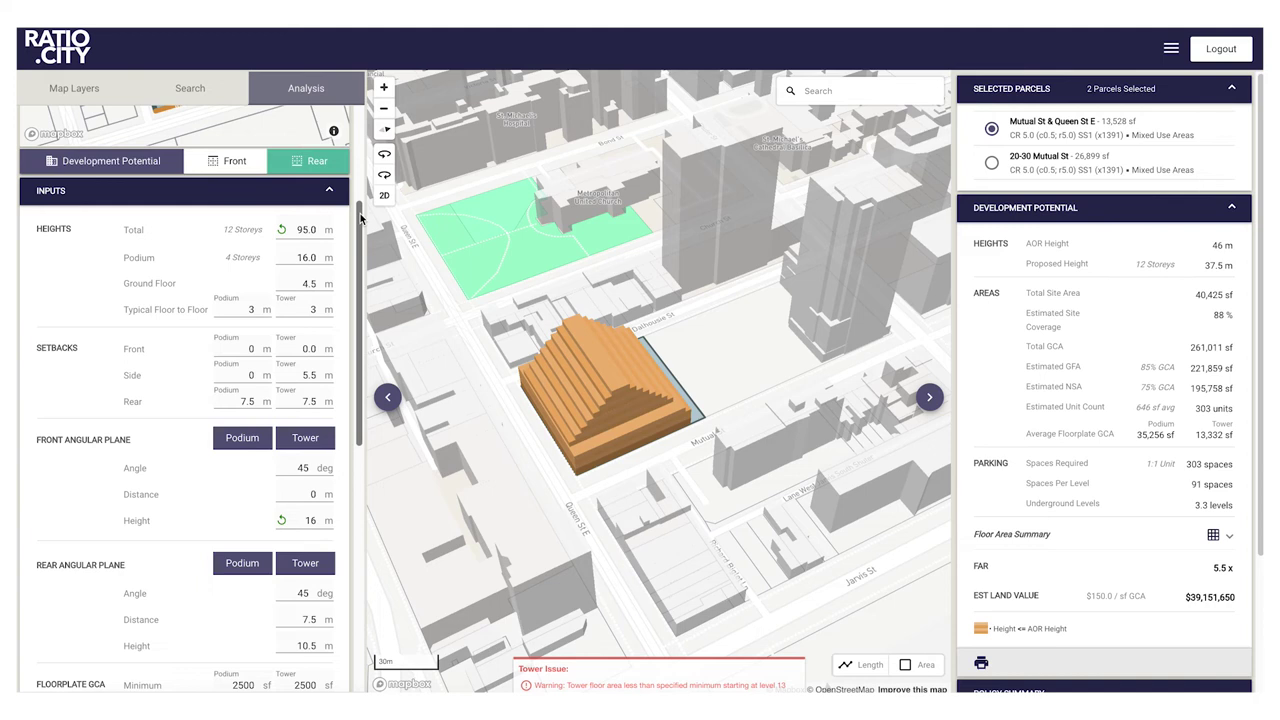
{"action": "left_click_drag", "start_coordinate": [361, 224], "coordinate": [365, 126]}
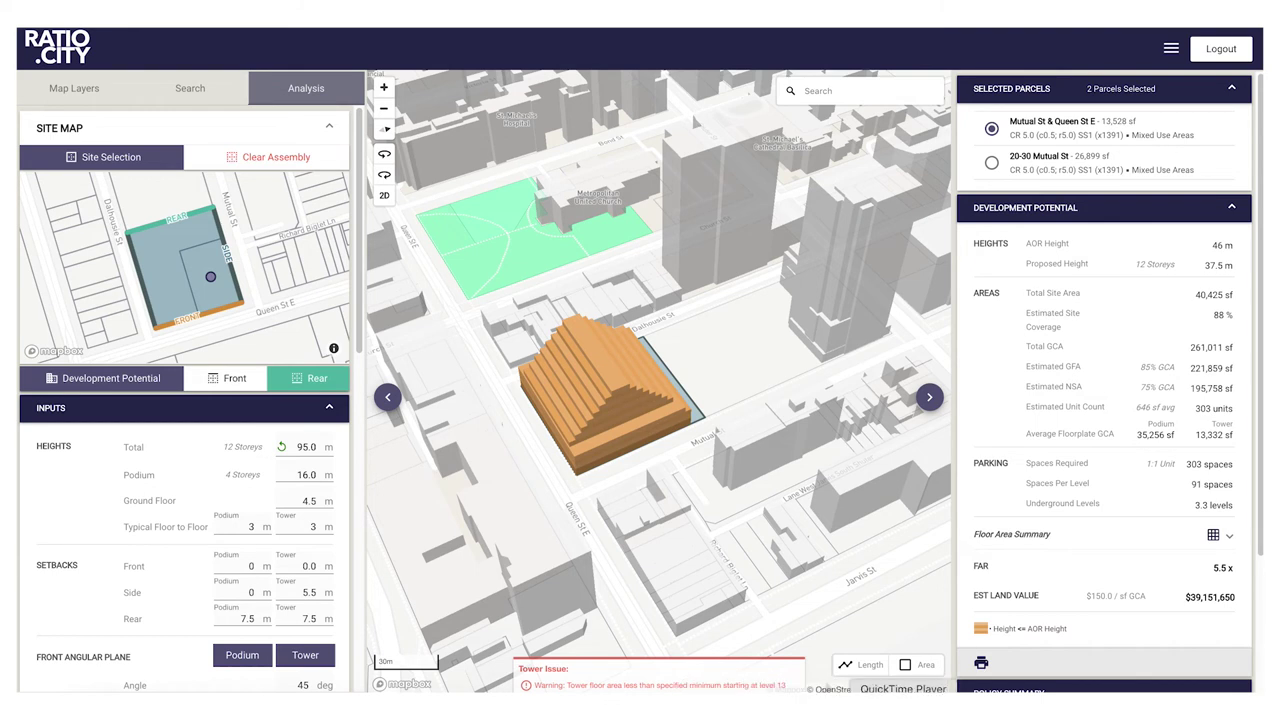
{"action": "right_click", "coordinate": [903, 712]}
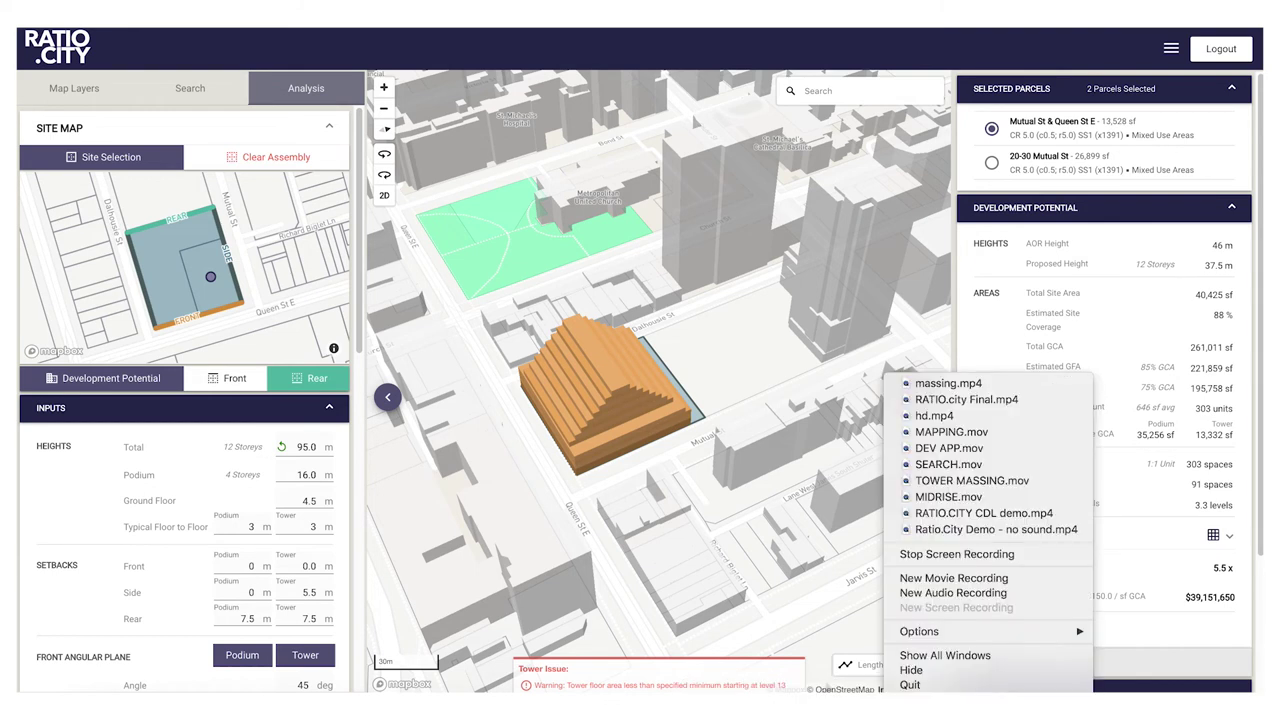
{"action": "left_click", "coordinate": [940, 554]}
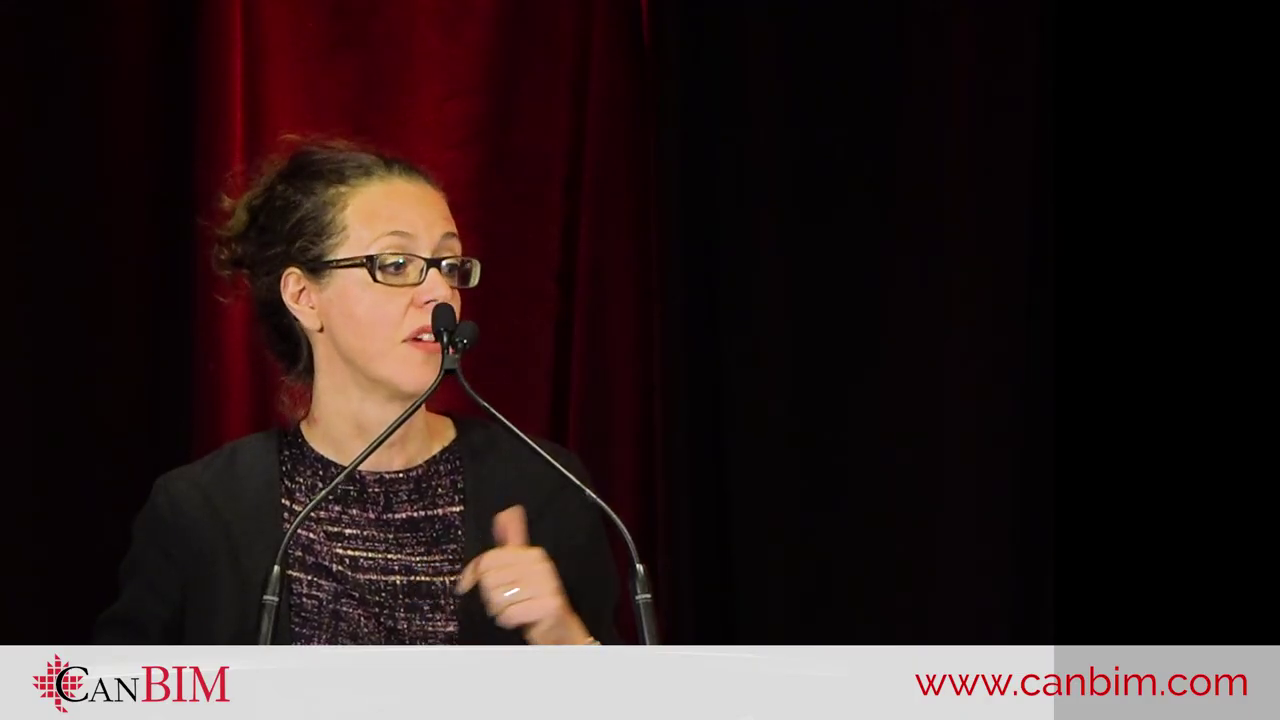